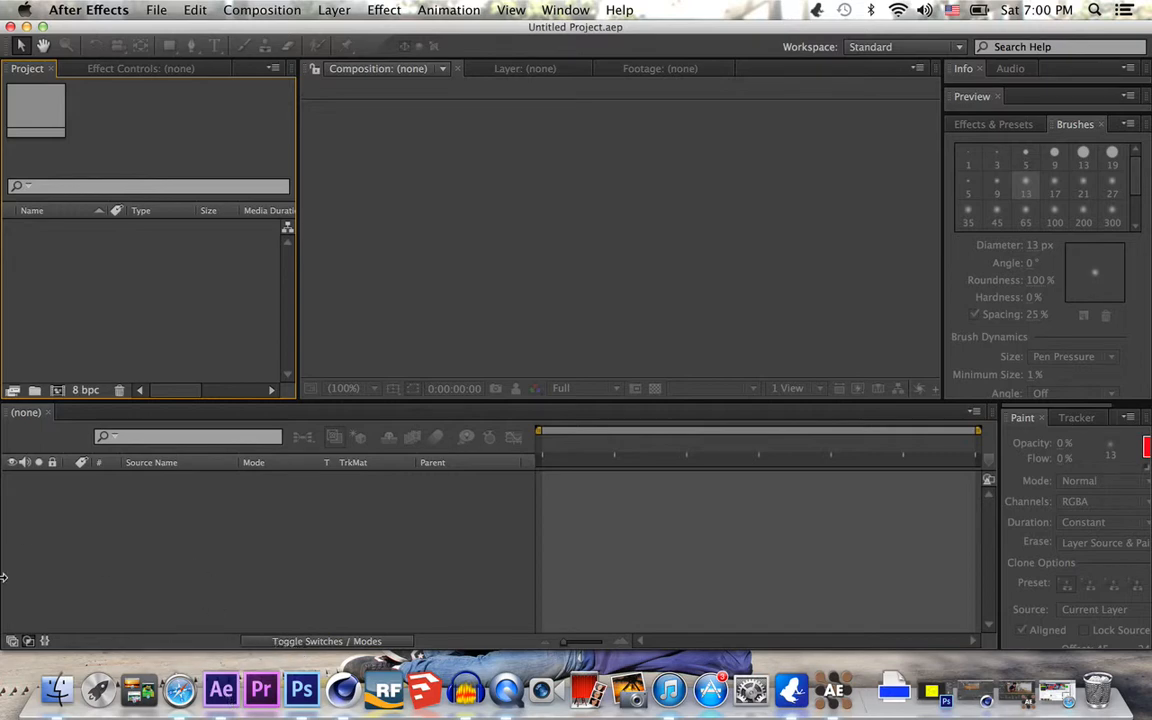
Create a 1280 x 720 composition at 29.97 fps, keeping the default name and settings
left_click(57, 390)
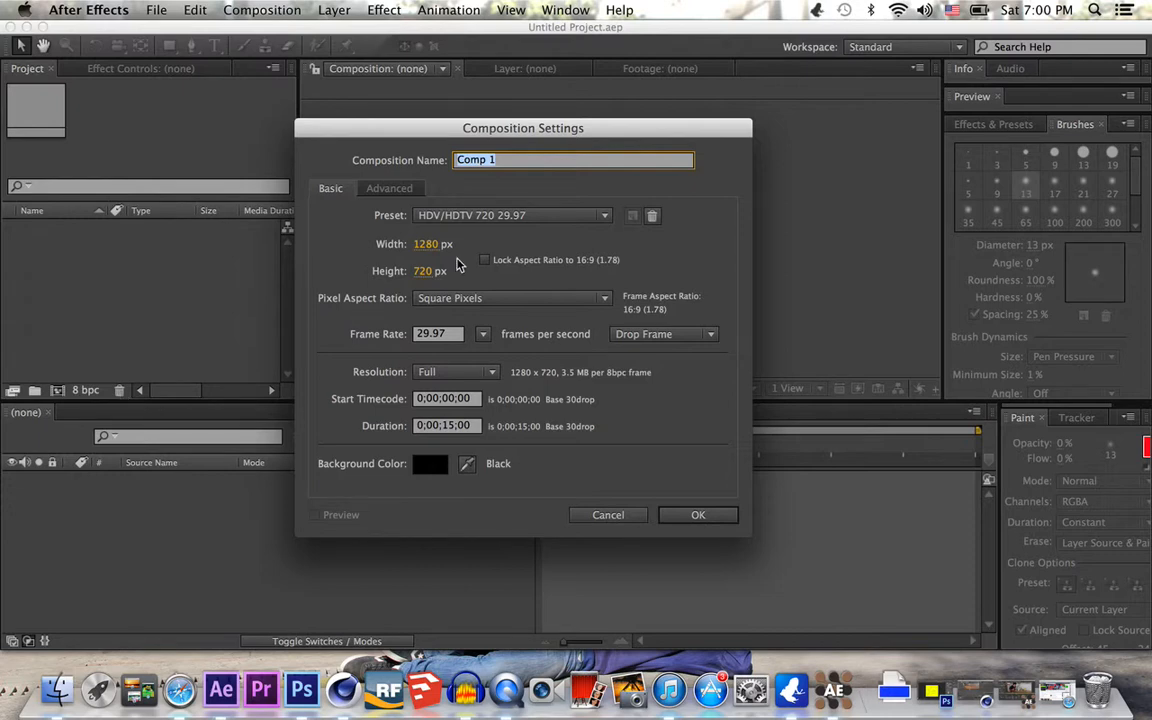
key("Return")
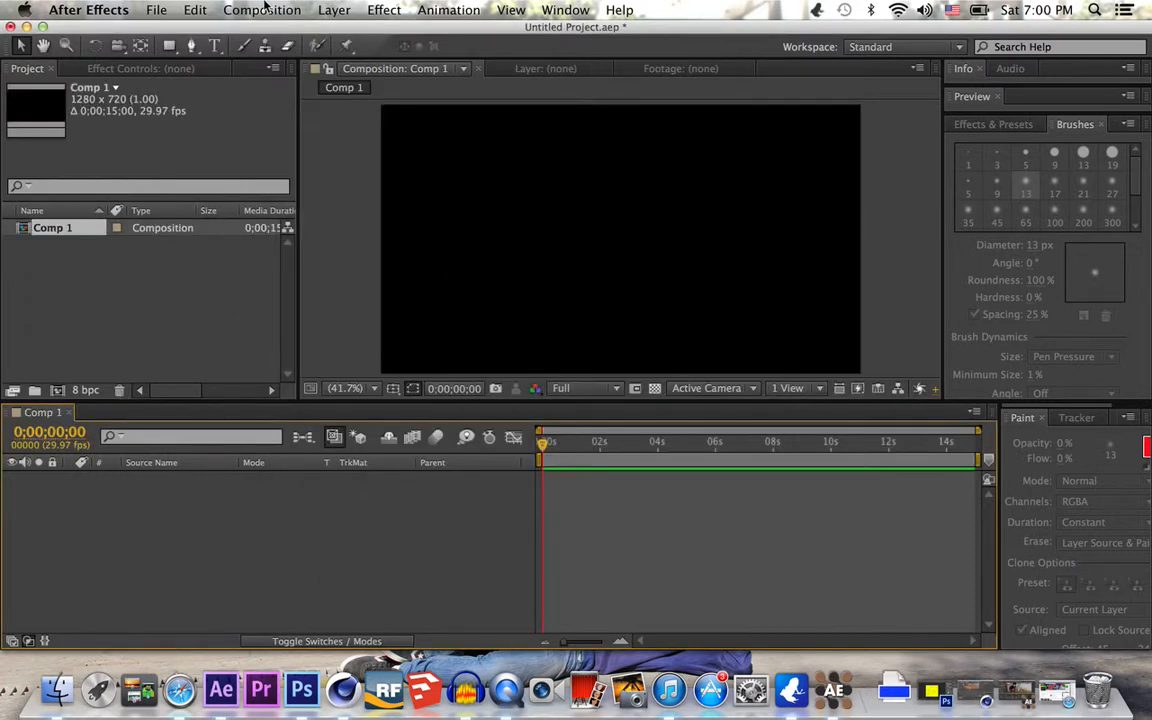
left_click(220, 7)
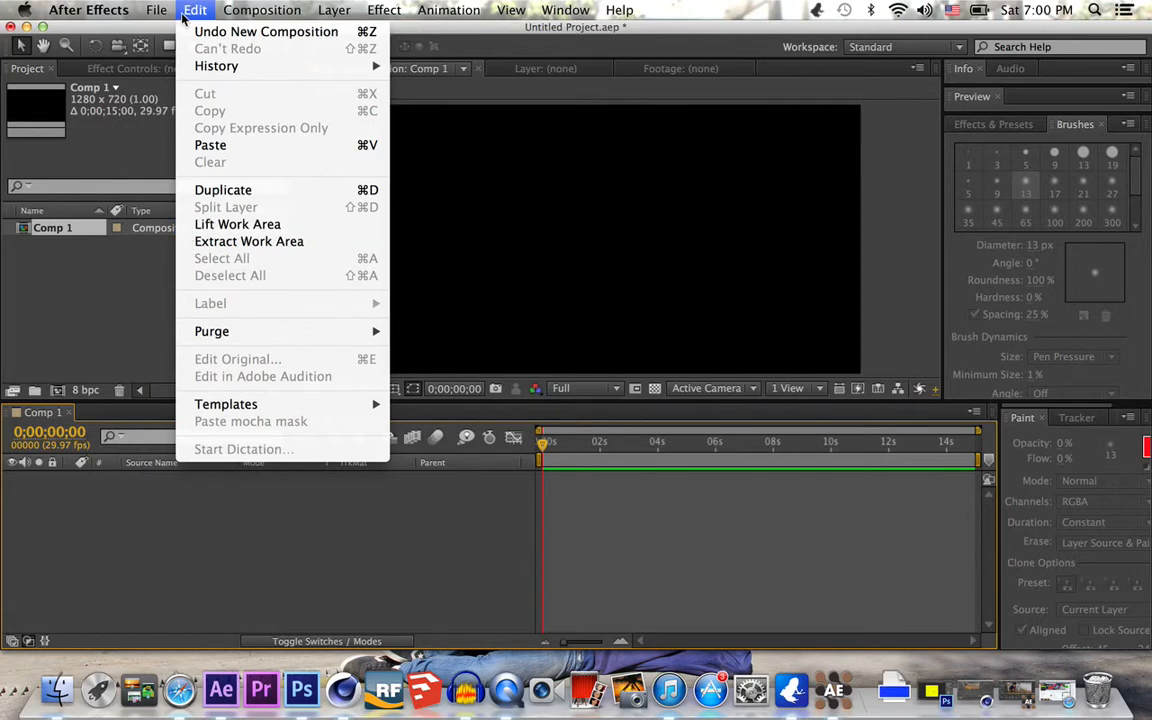
left_click(131, 400)
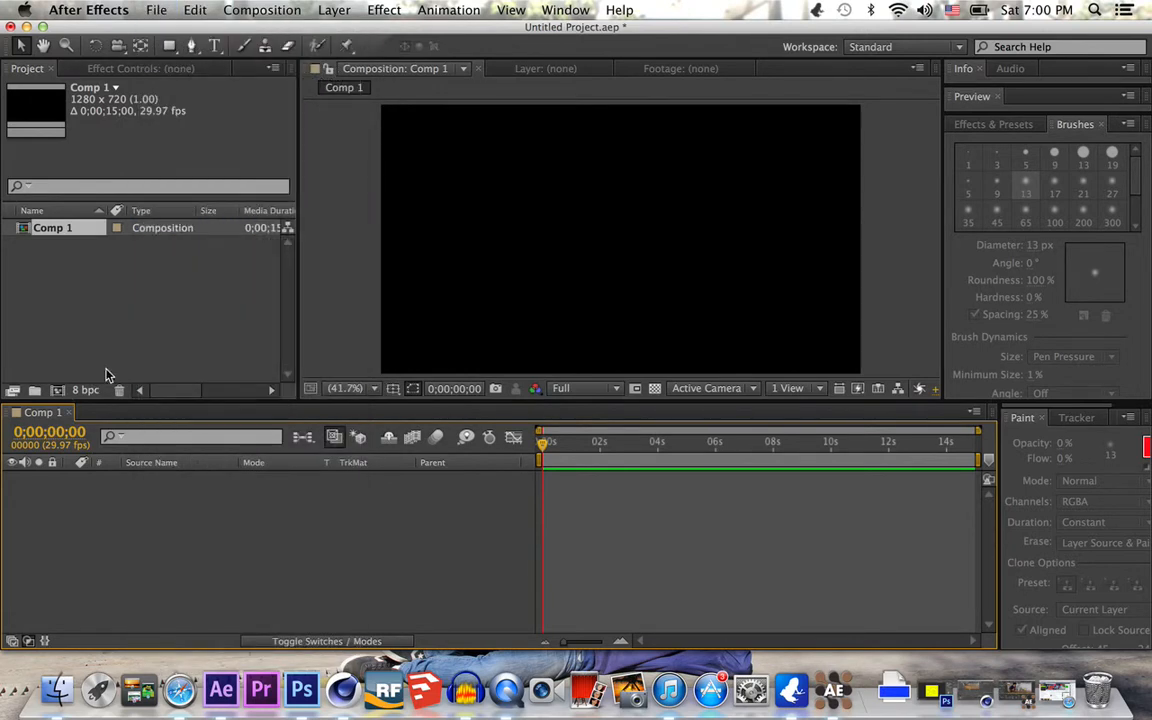
Create a second composition named Animation with the same default settings
left_click(57, 391)
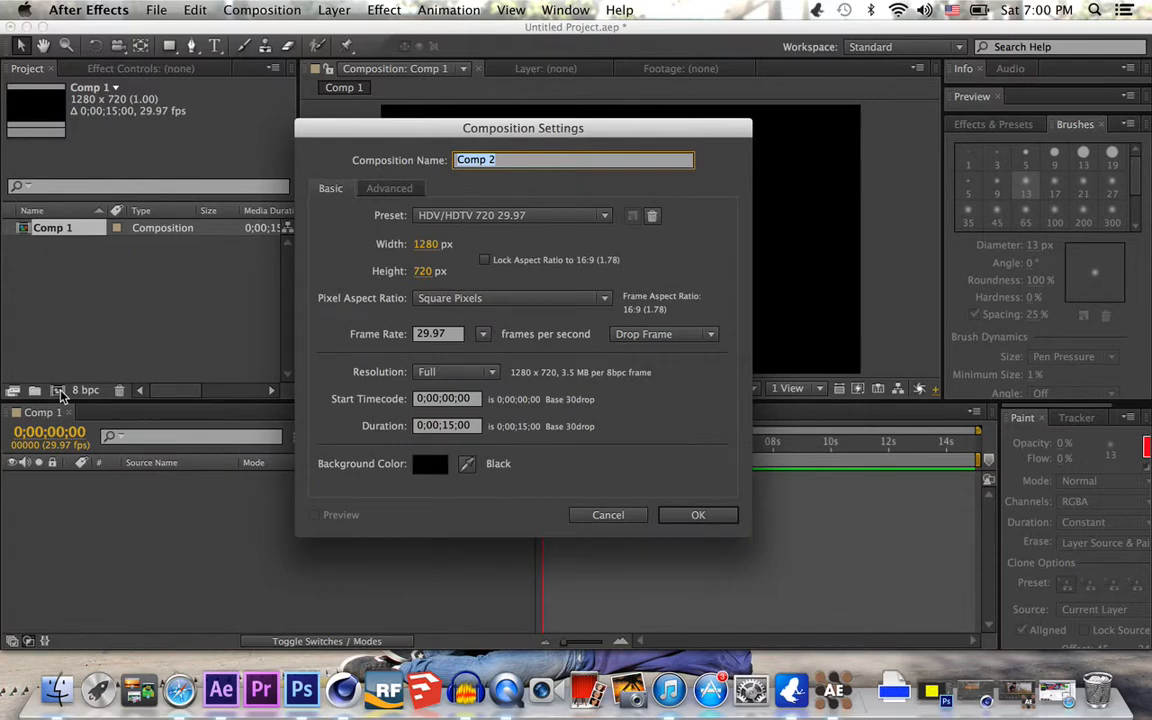
type("Animation")
left_click(692, 512)
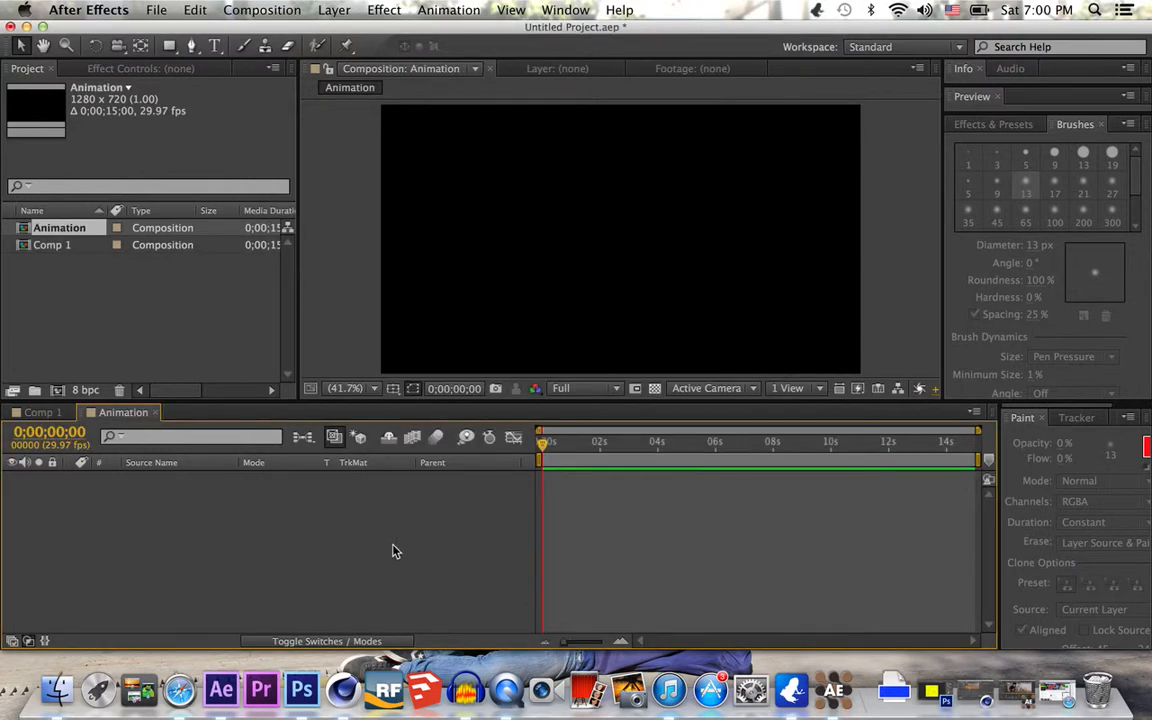
Add a blue solid layer named Ball to the Animation composition at full composition size
key("super+y")
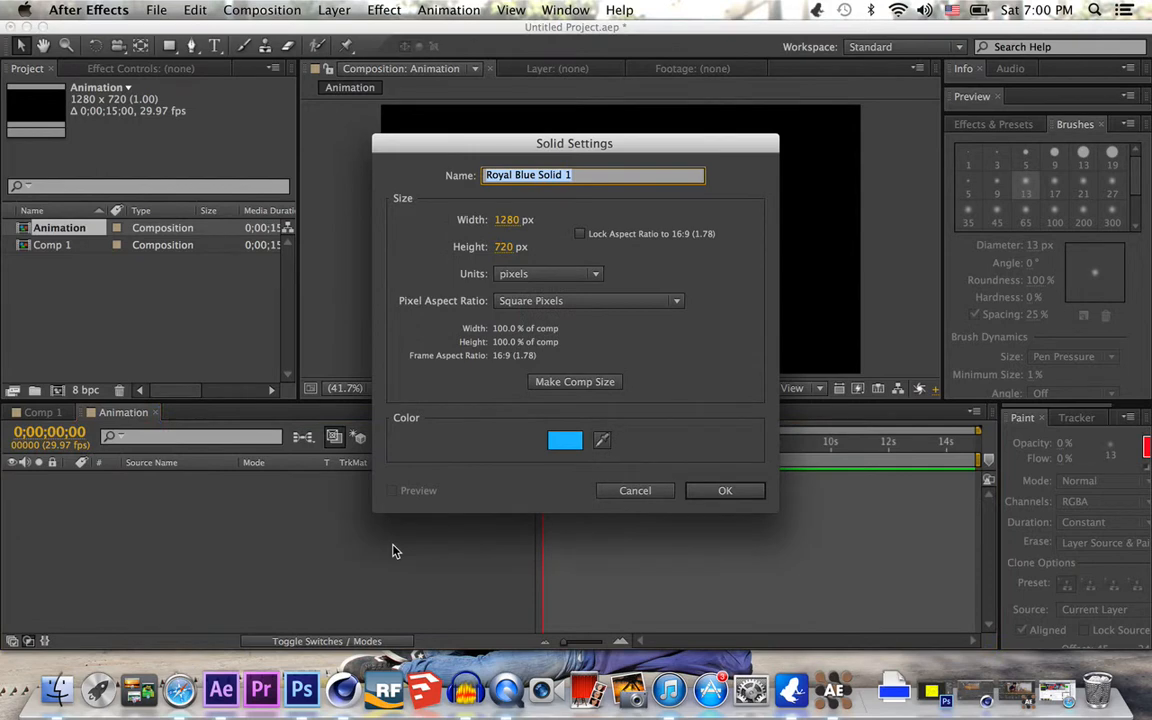
left_click(634, 490)
left_click(334, 10)
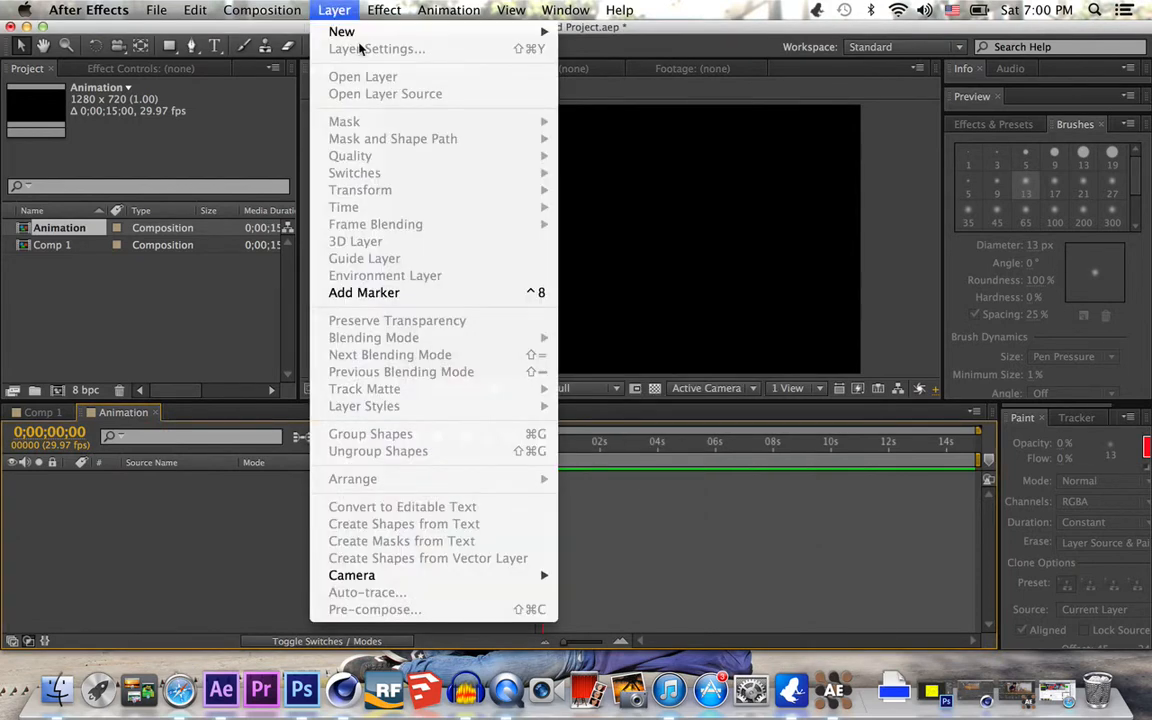
mouse_move(345, 31)
left_click(630, 51)
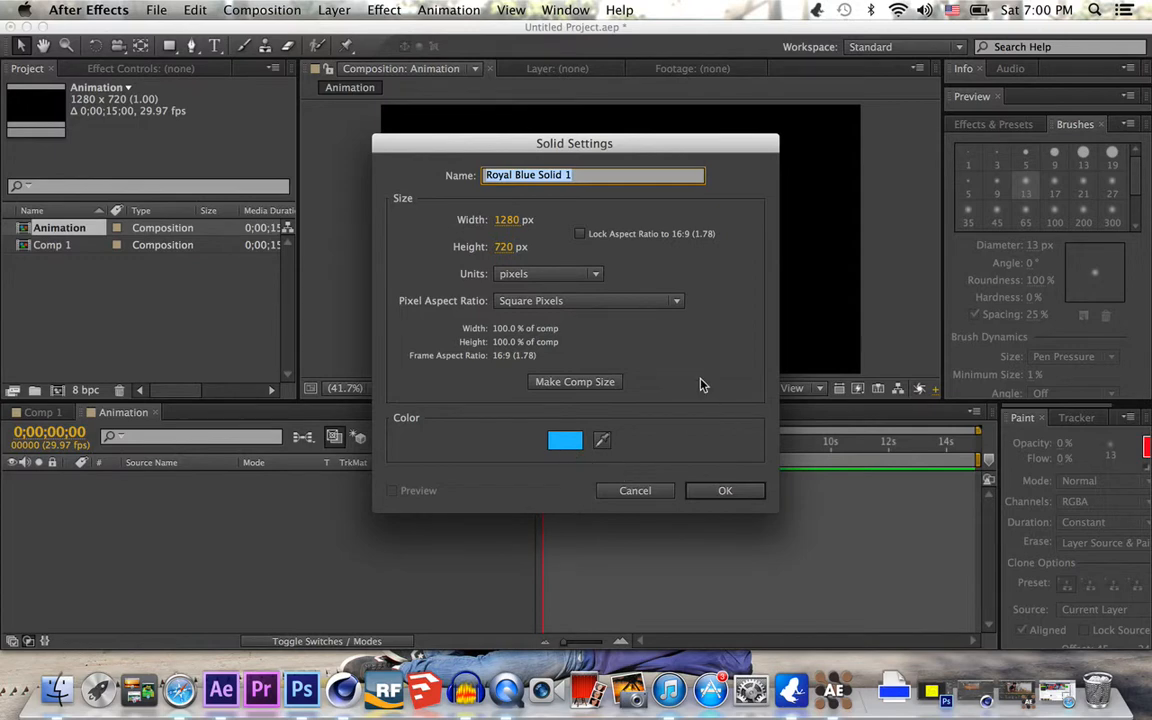
type("B")
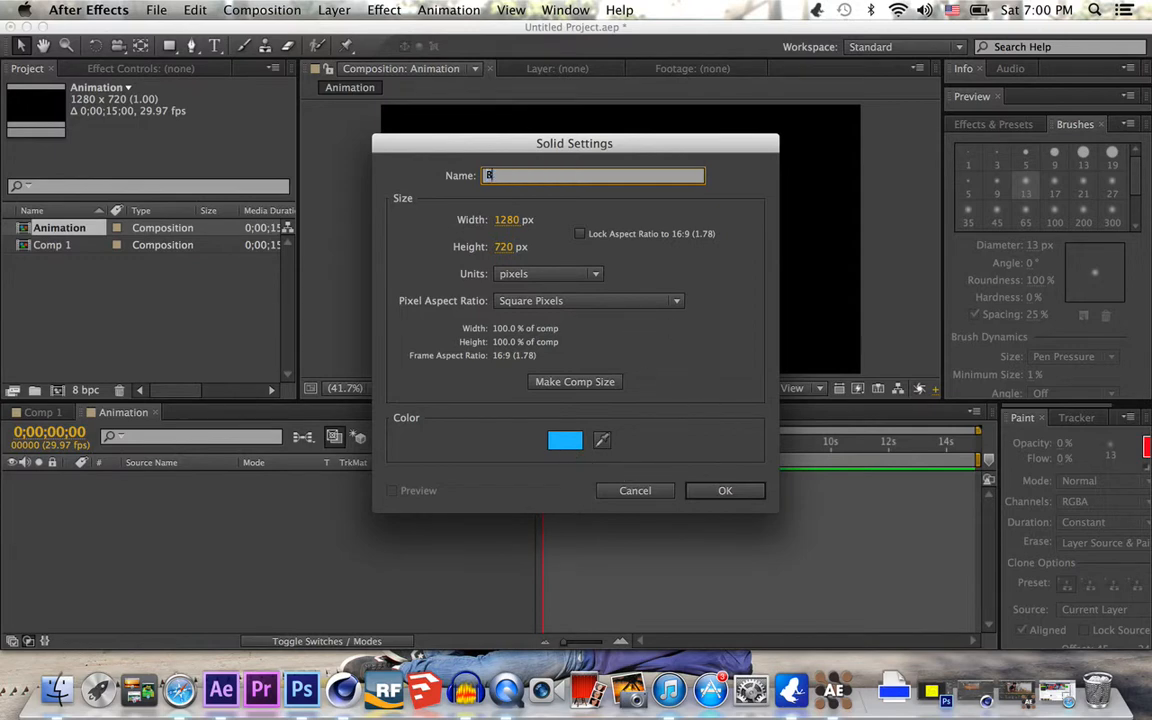
type("all")
key("Return")
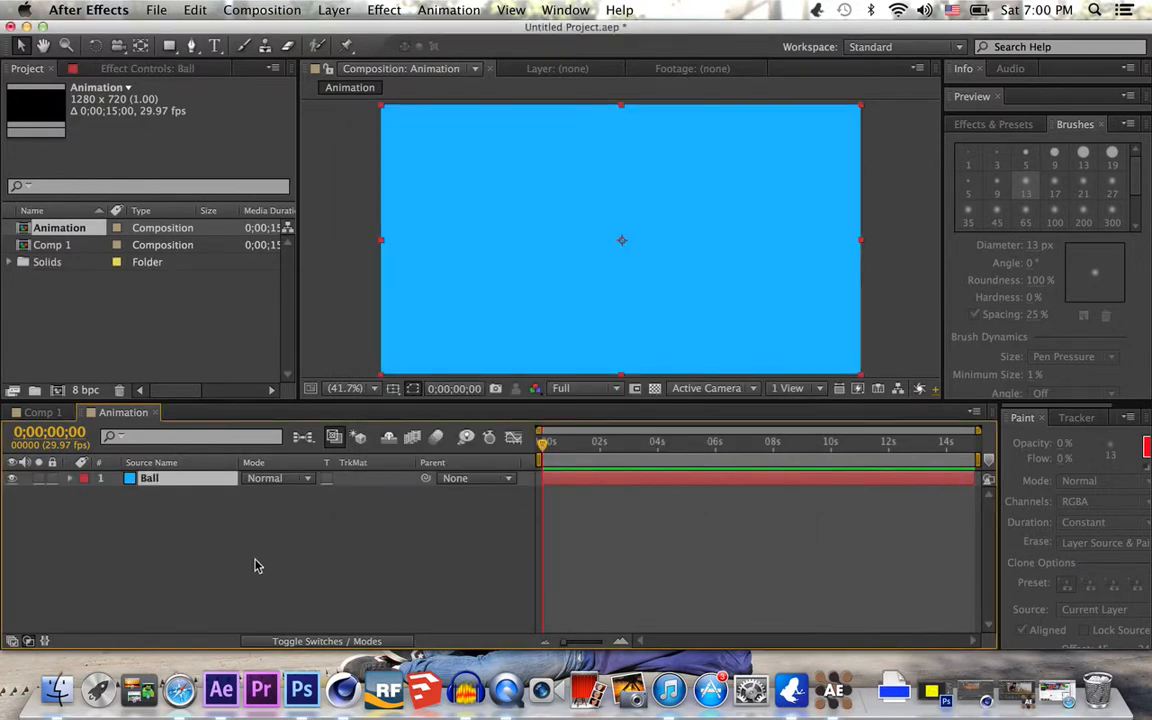
Add a white solid layer named BG at full composition size
key("super+y")
type("BG")
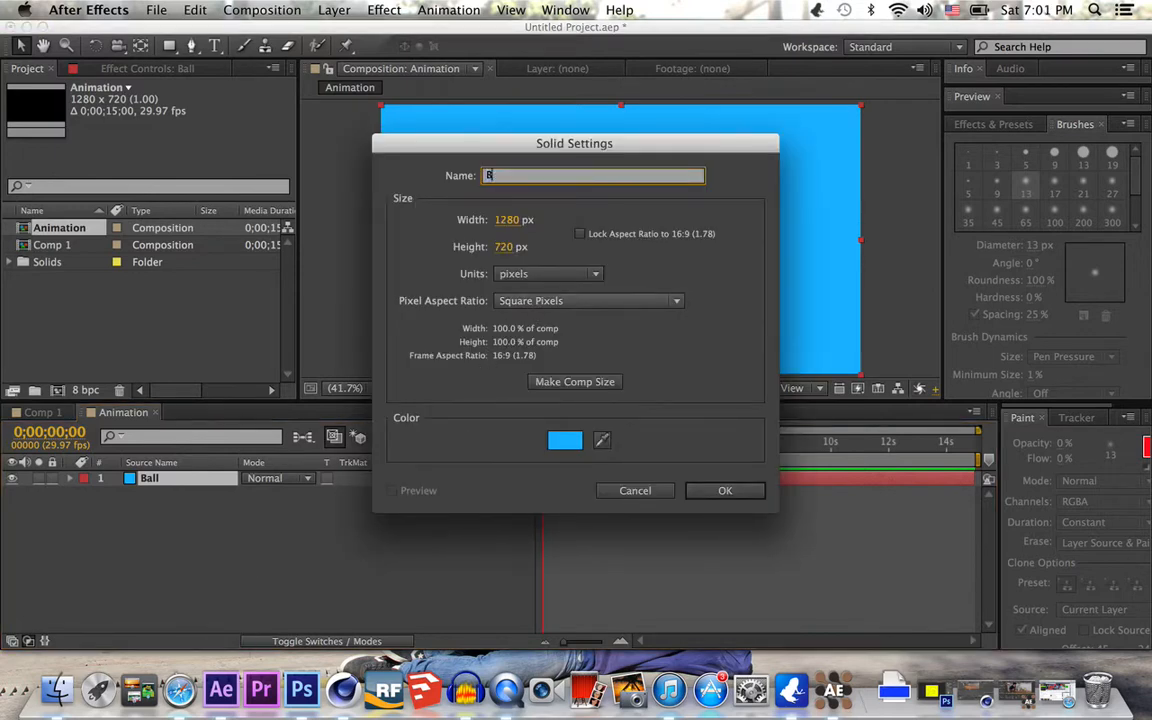
left_click(563, 441)
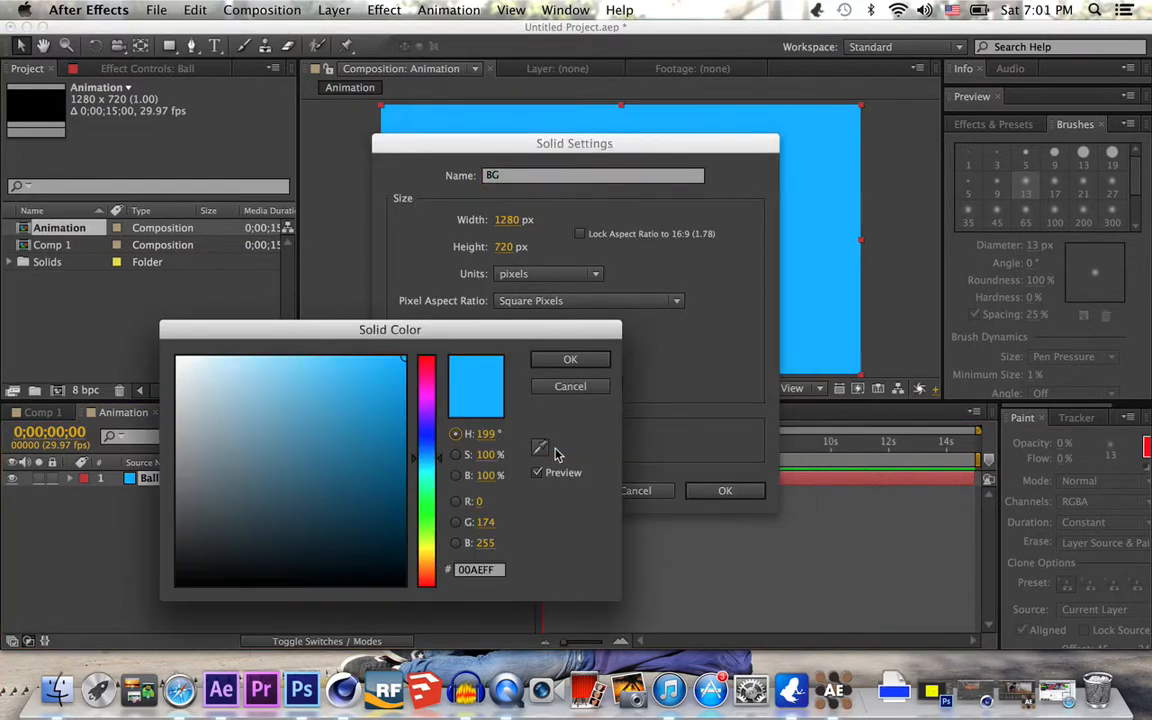
left_click_drag(353, 487, 84, 149)
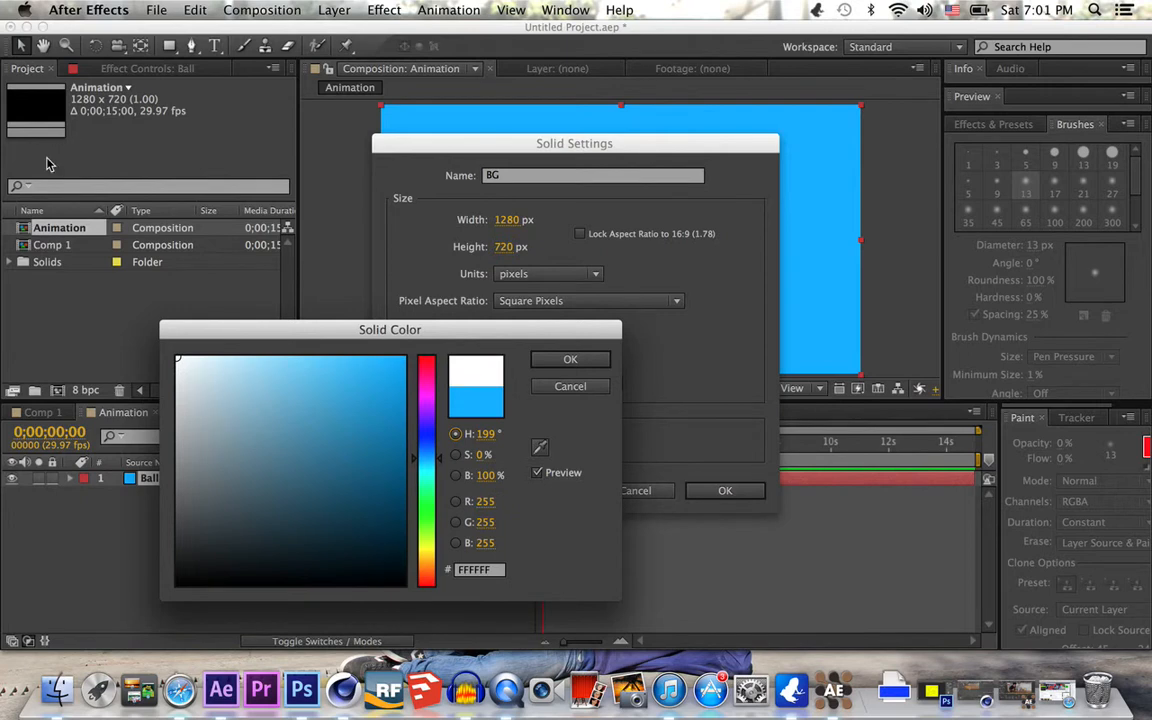
left_click(183, 489)
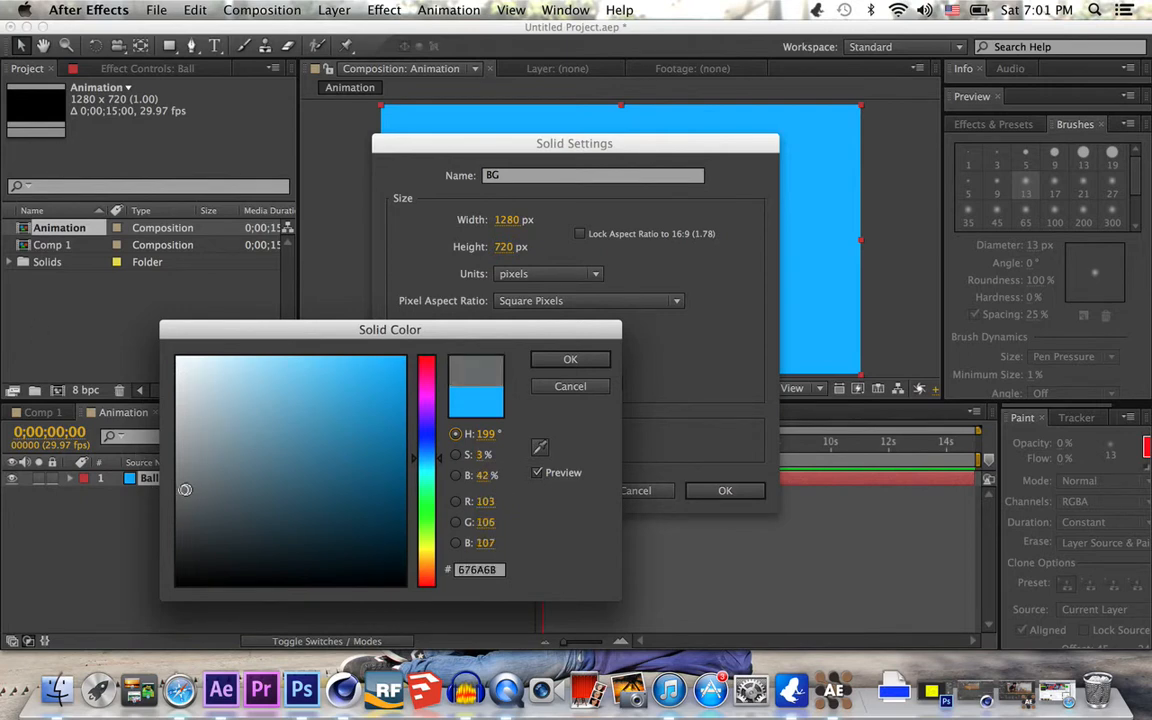
mouse_move(185, 489)
left_mouse_down()
mouse_move(242, 470)
mouse_move(127, 221)
left_mouse_up()
key("Return")
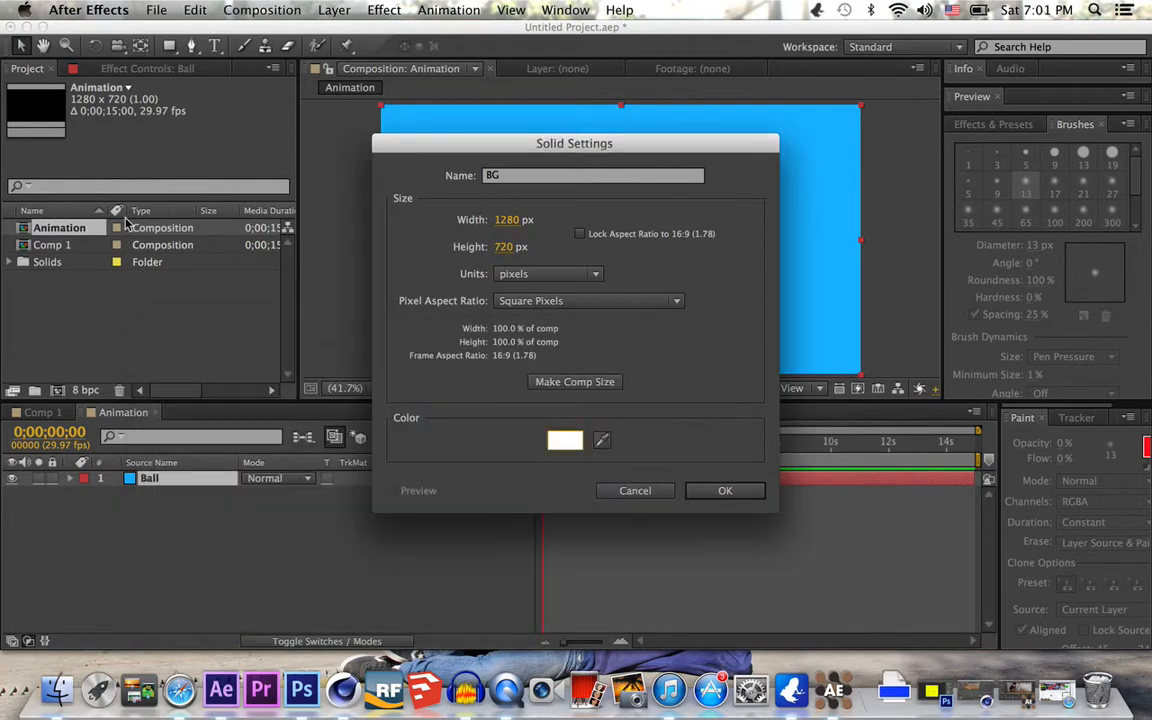
key("Return")
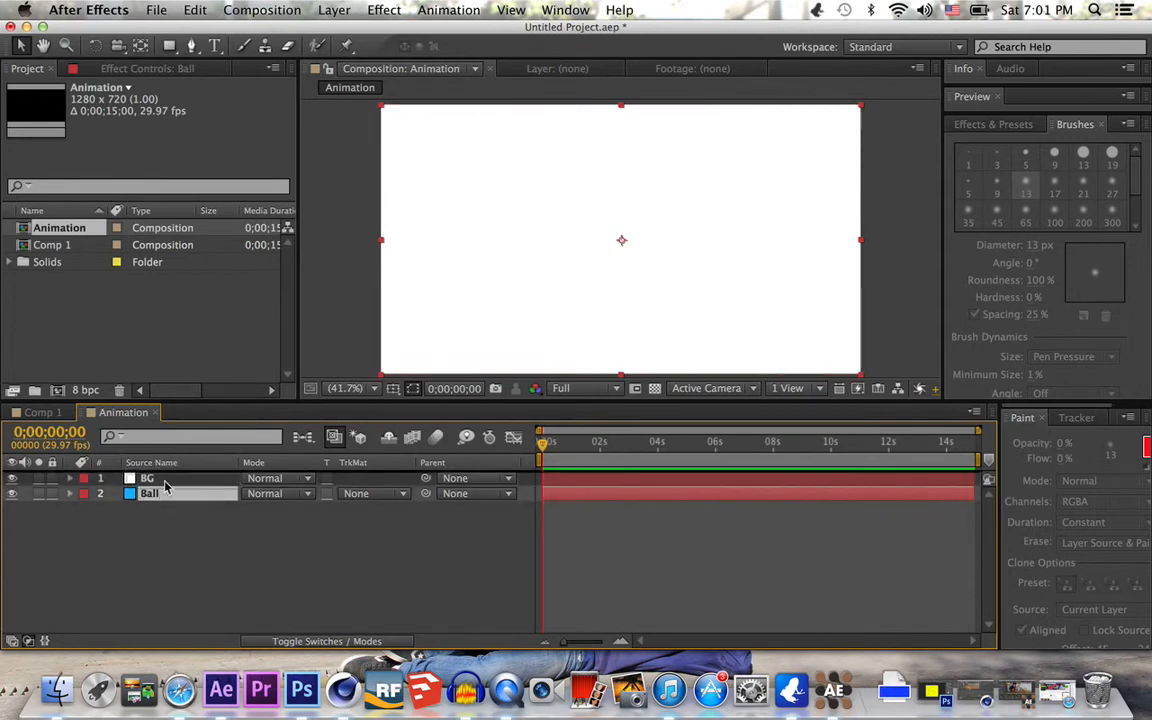
Reorder the layers so that Ball sits above BG
left_click(162, 511)
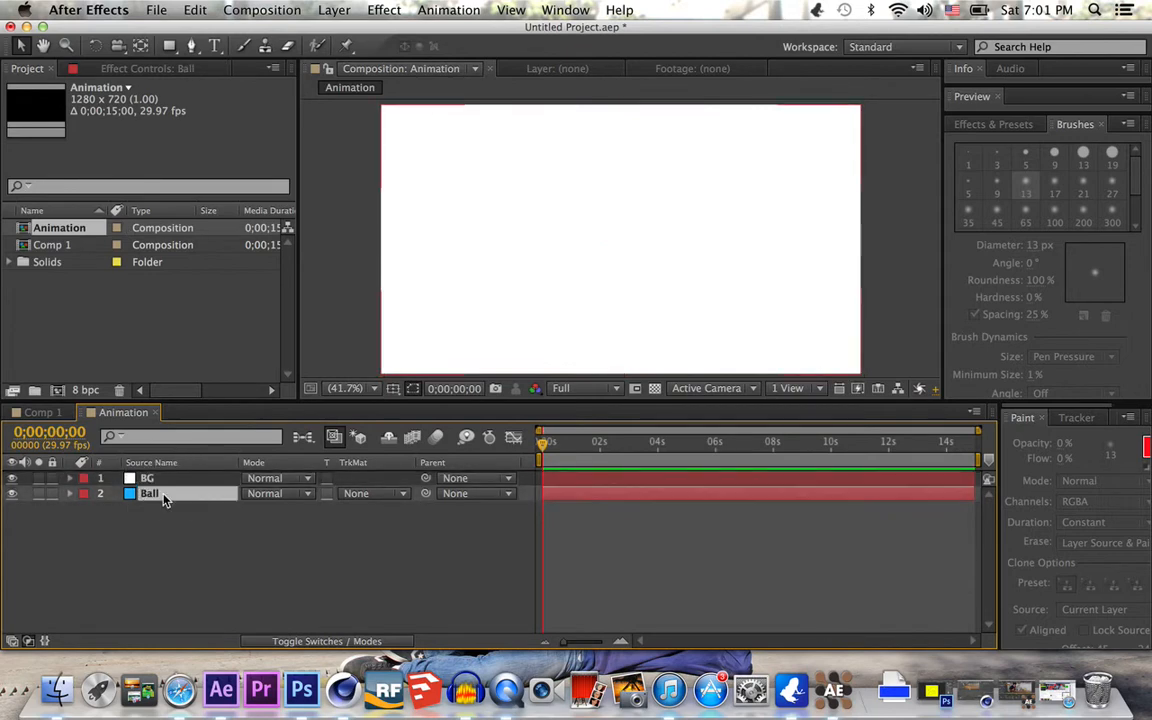
left_click_drag(162, 494, 152, 477)
left_click(172, 541)
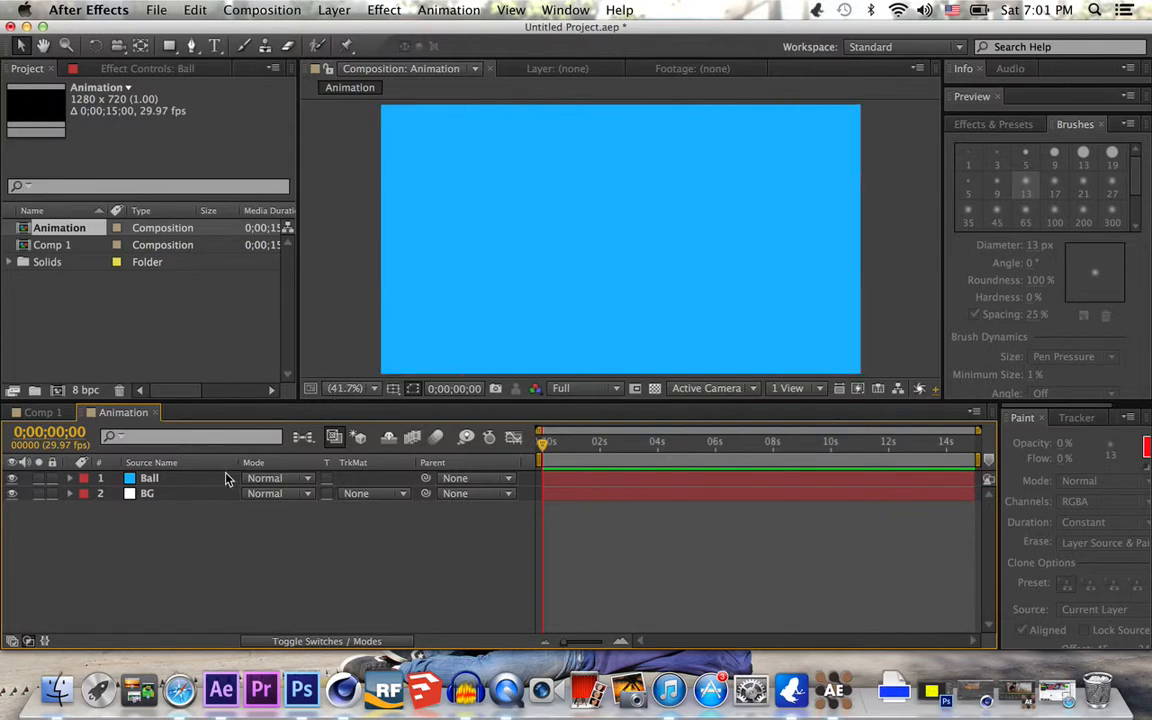
Mask the Ball layer with a perfect circle drawn in the left half of the frame using the Ellipse Tool
left_click(177, 481)
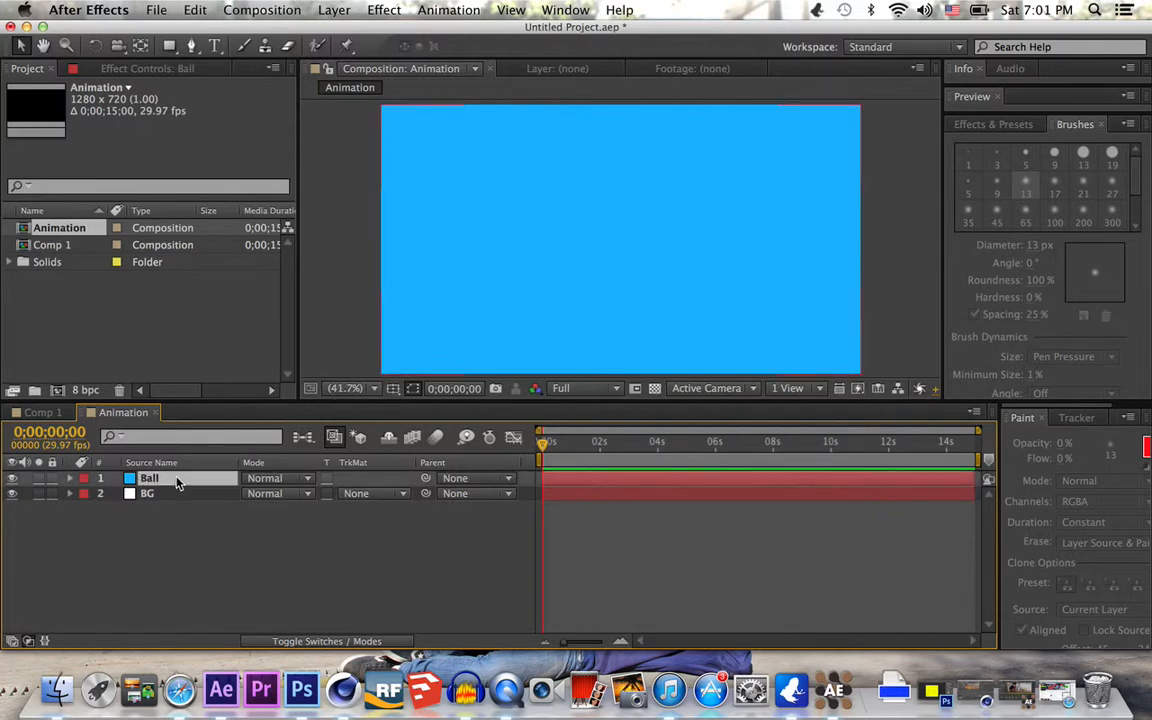
left_click(170, 46)
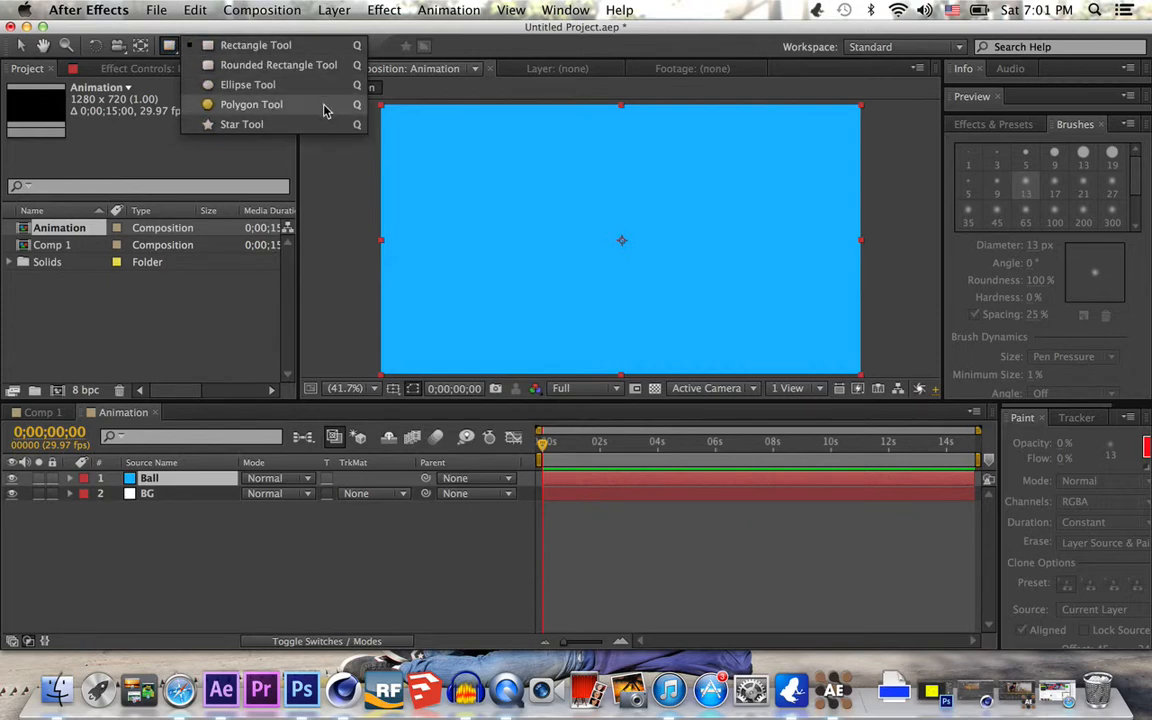
left_click(167, 46)
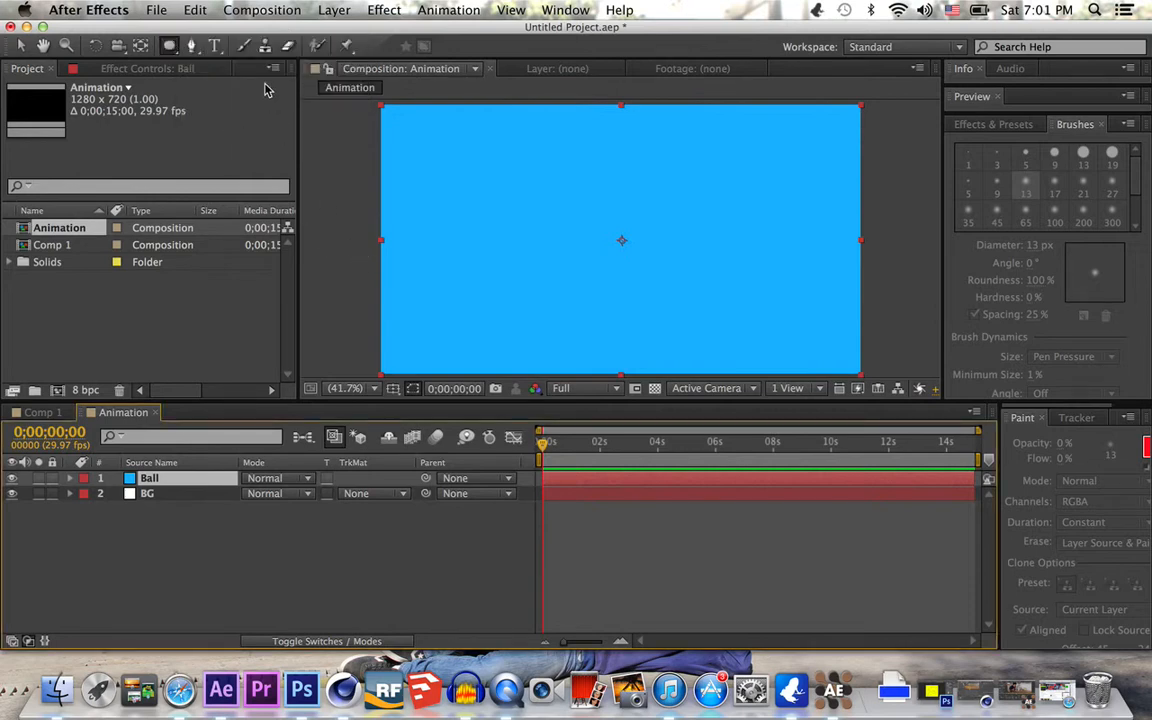
key("q")
left_click_drag(427, 209, 538, 285)
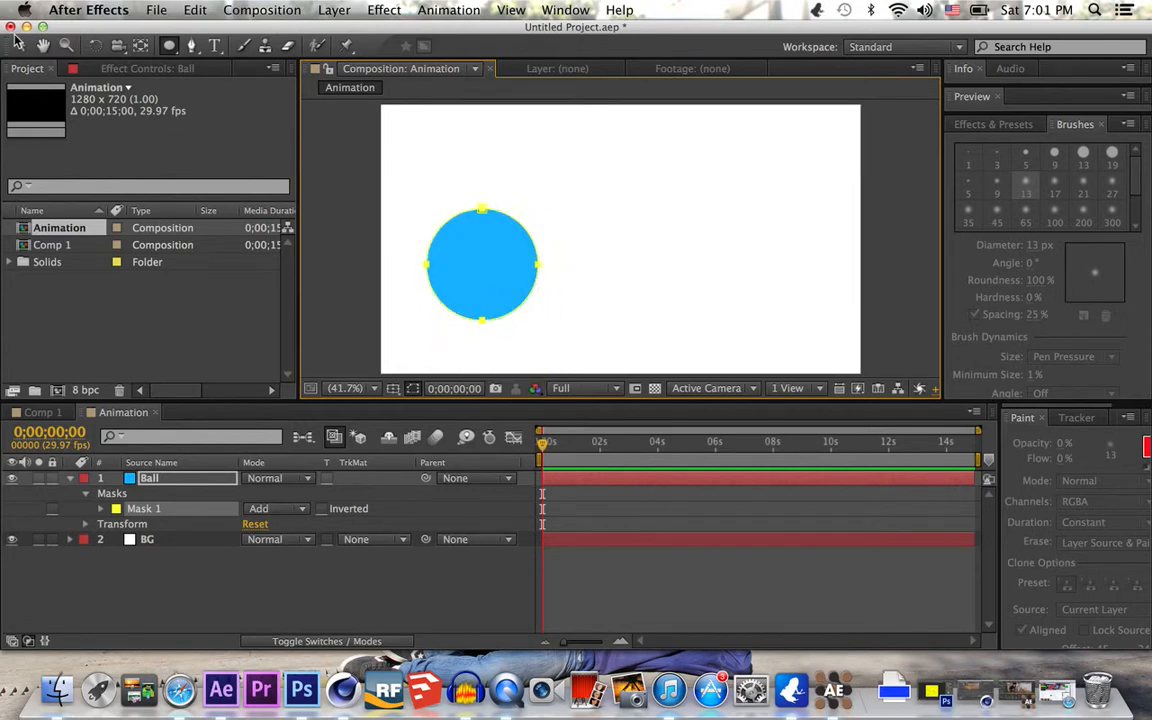
Move the masked ball up and toward the frame's left edge, to a layer position of about 551, 288
left_click(19, 45)
left_click(321, 609)
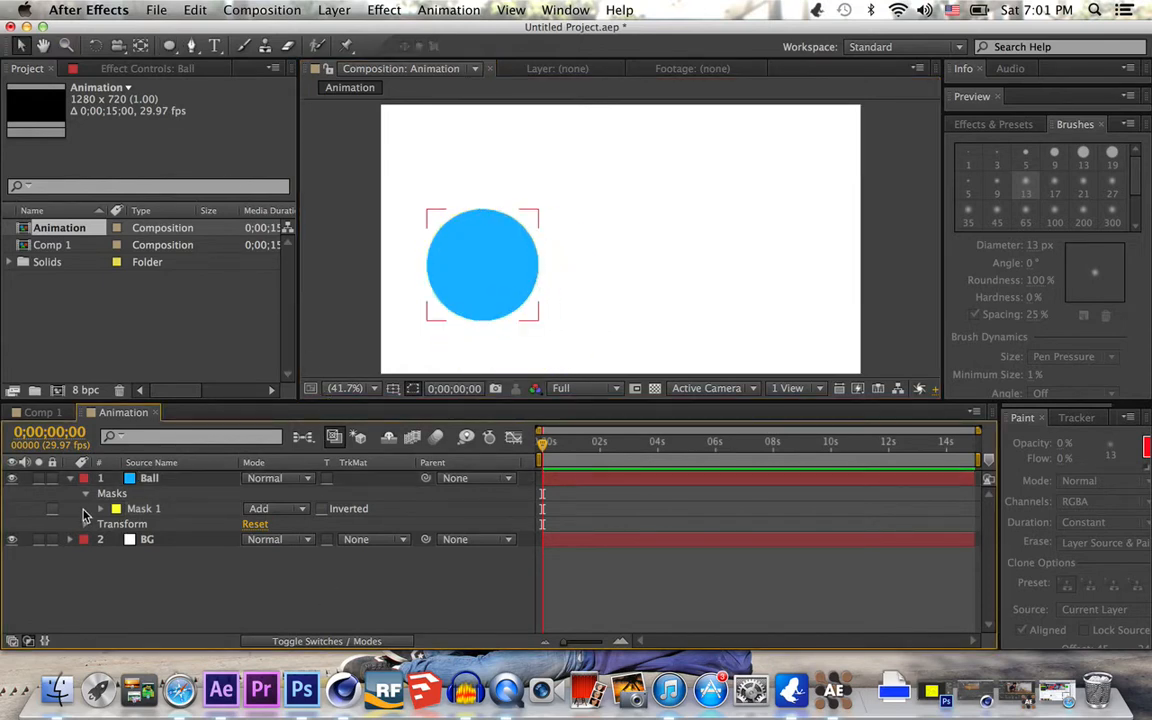
left_click(70, 478)
left_click_drag(496, 262, 456, 233)
left_click(446, 596)
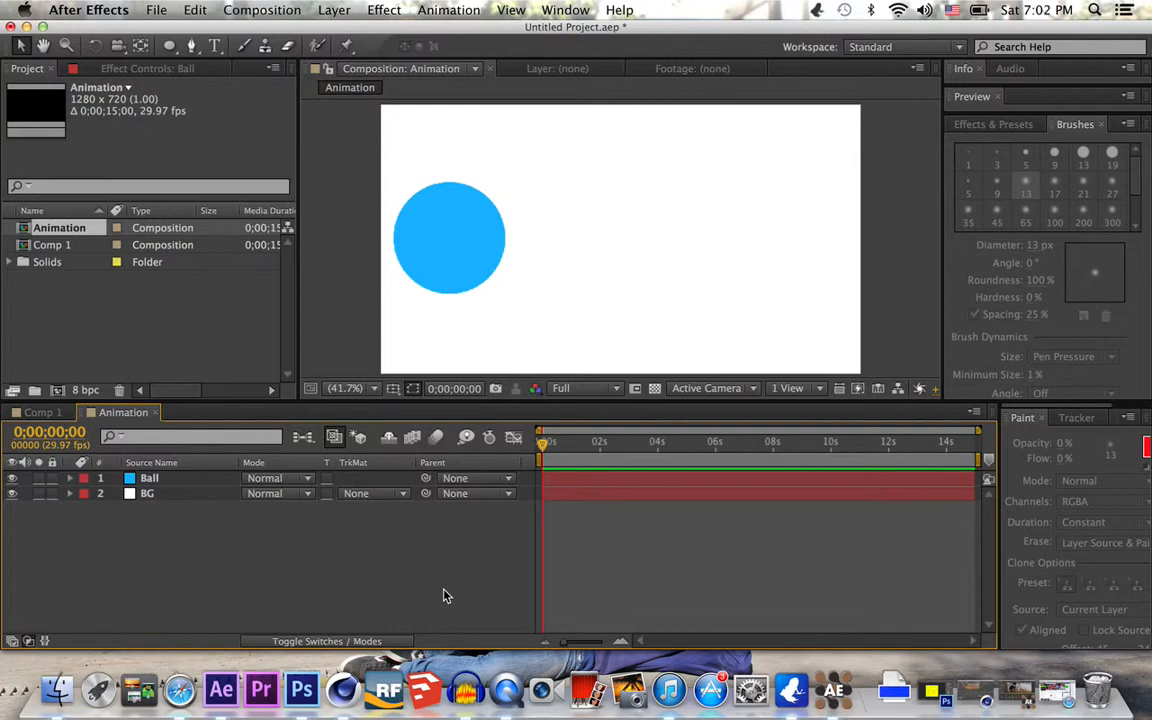
Reveal only the Ball layer's Position property and adjust its values to 565.2, 295.0
left_click(82, 481)
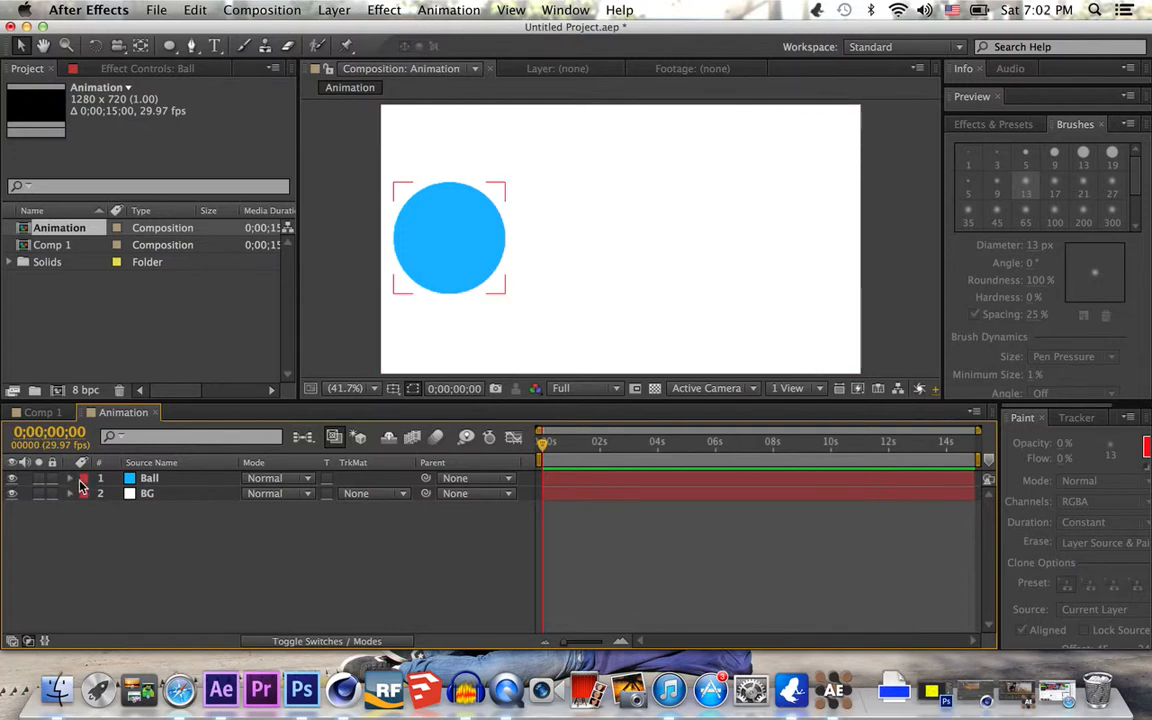
left_click(131, 479)
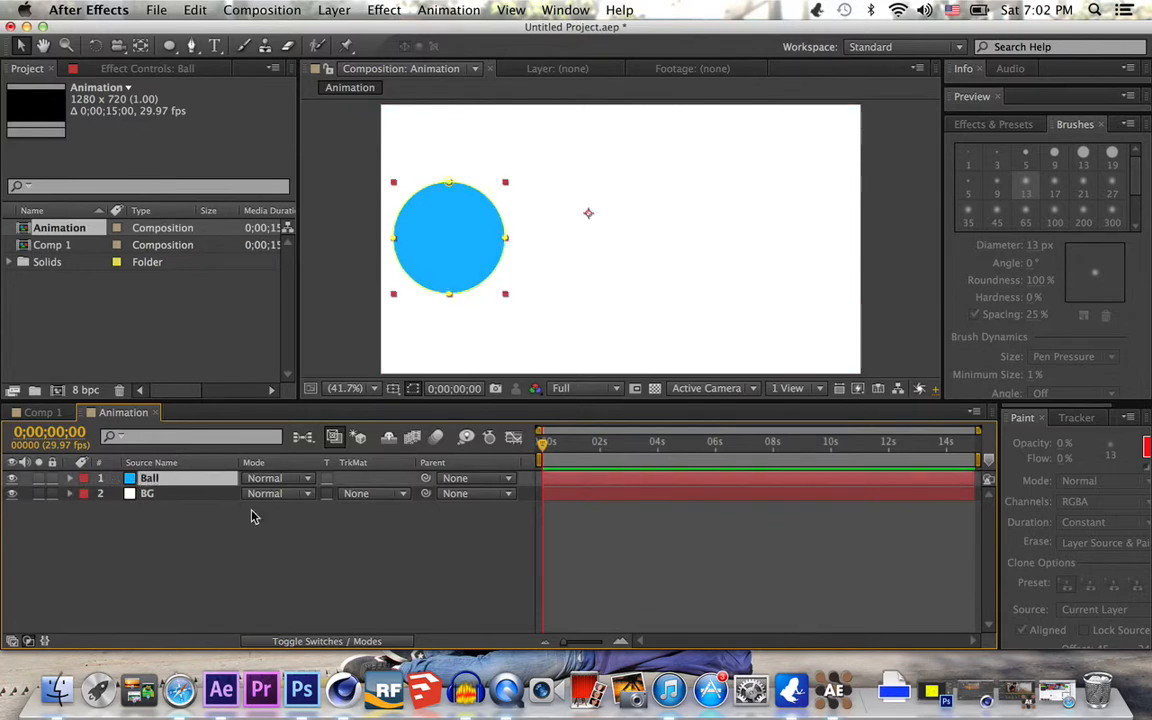
key("p")
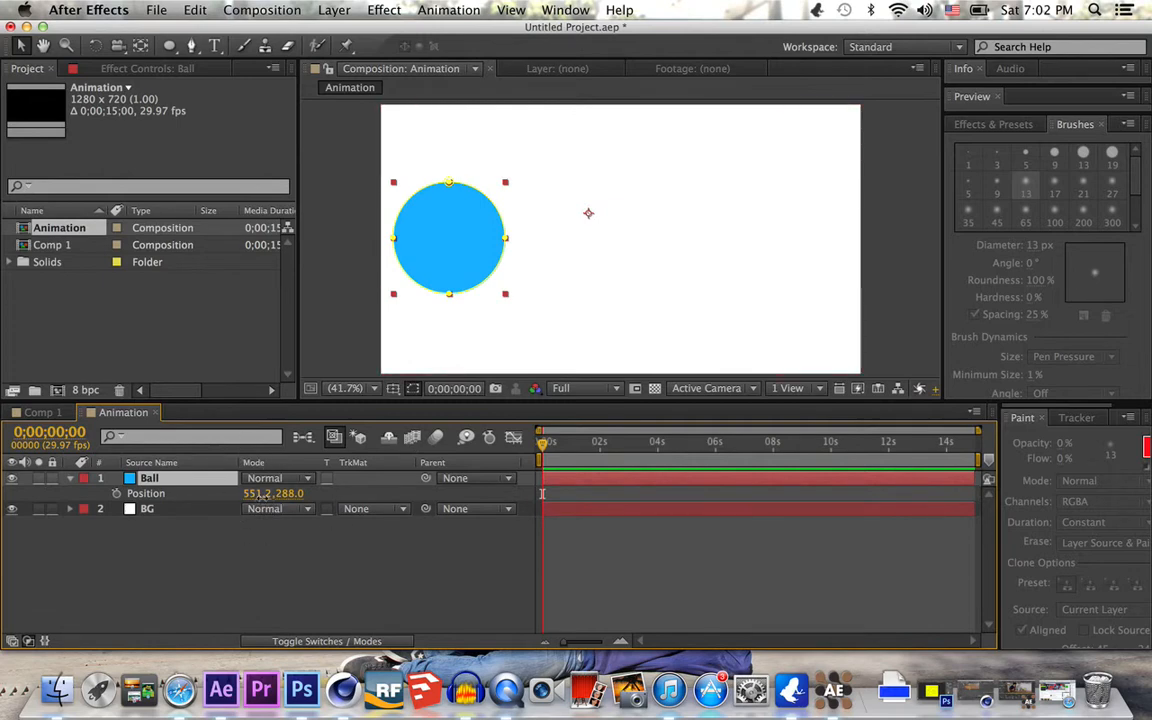
left_click_drag(258, 494, 259, 494)
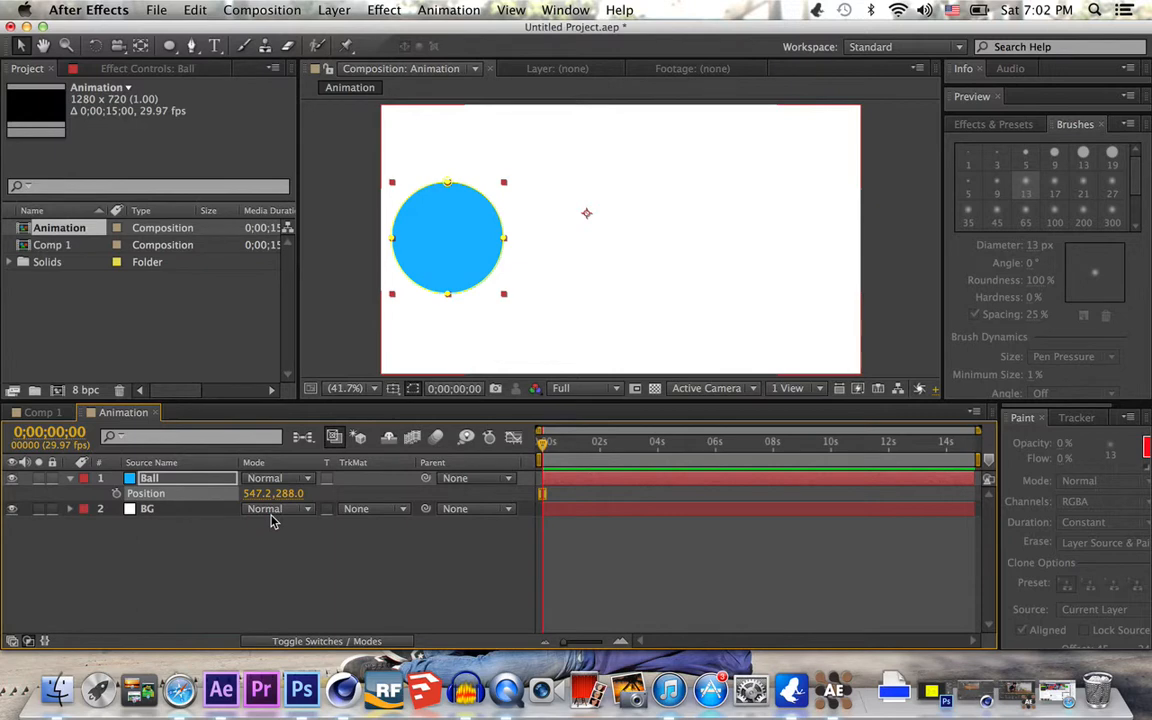
left_click_drag(255, 496, 304, 495)
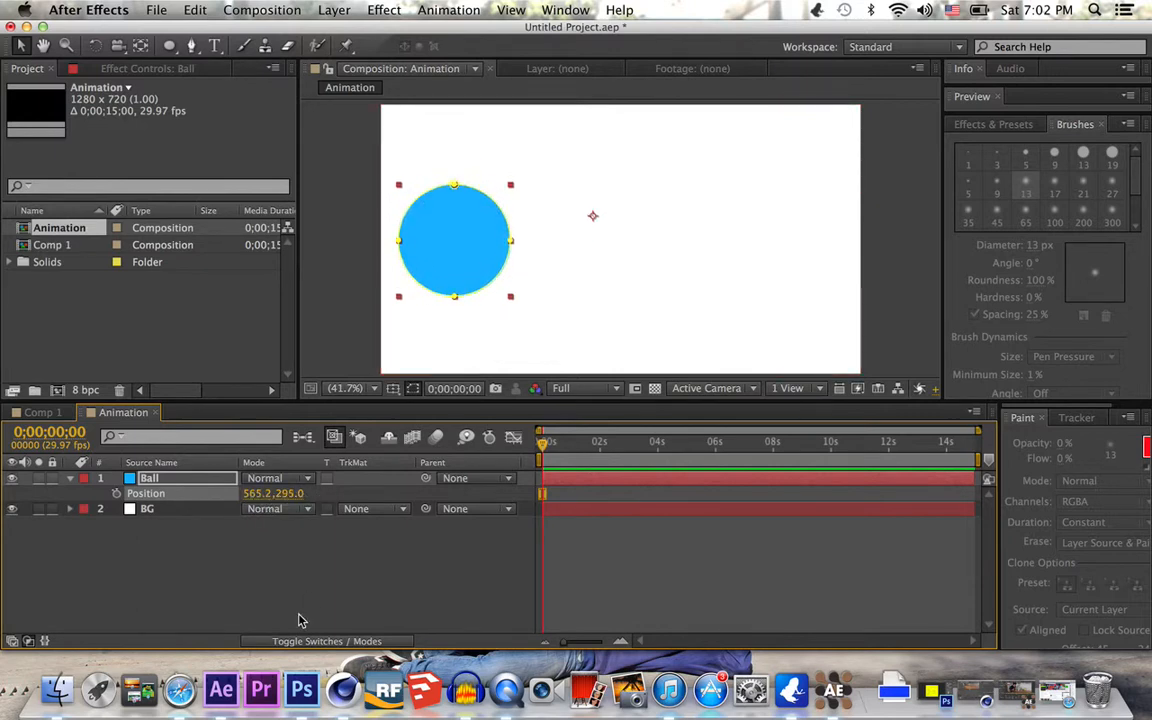
left_click(300, 621)
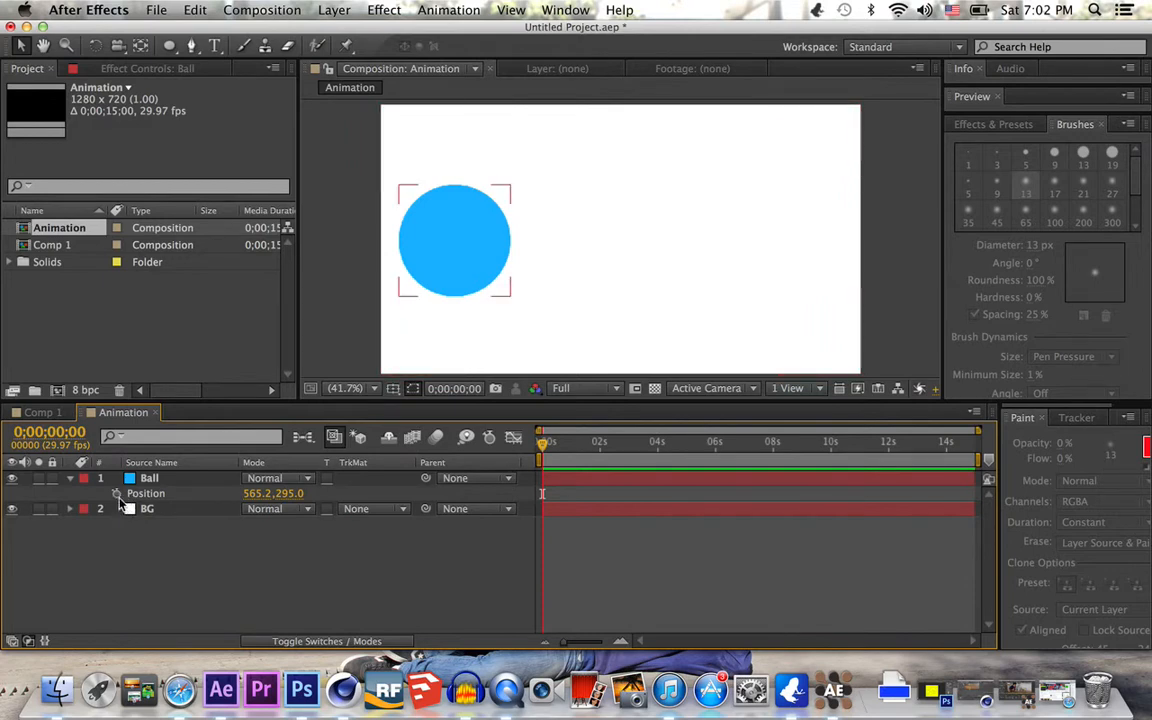
Keyframe the Ball's Position at 0;00;00;00, and at 0;00;01;29 move it to the frame's centre, about 980, 290
left_click_drag(545, 446, 484, 525)
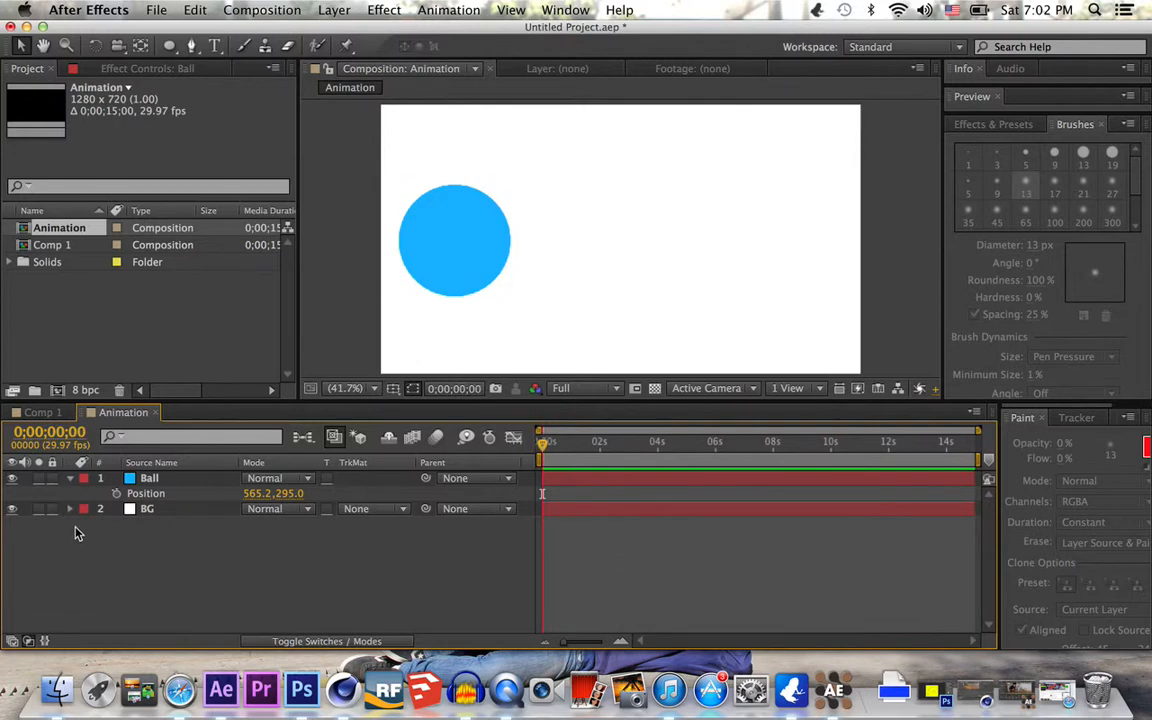
left_click(116, 493)
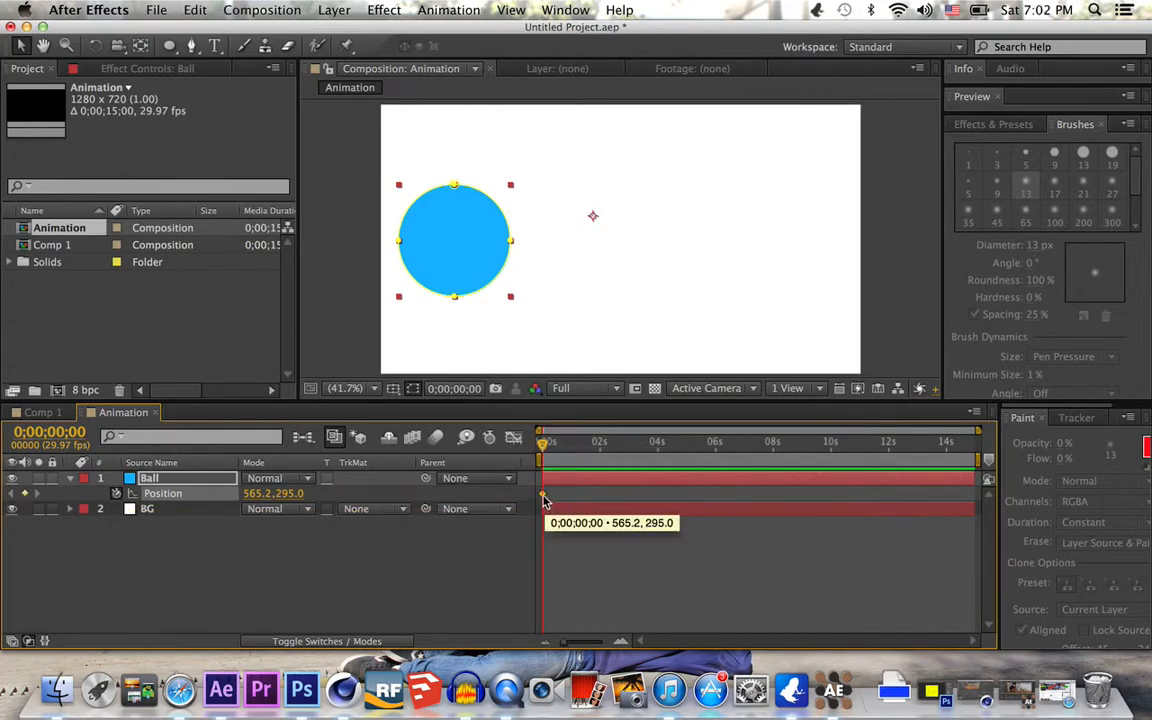
left_click_drag(546, 442, 604, 456)
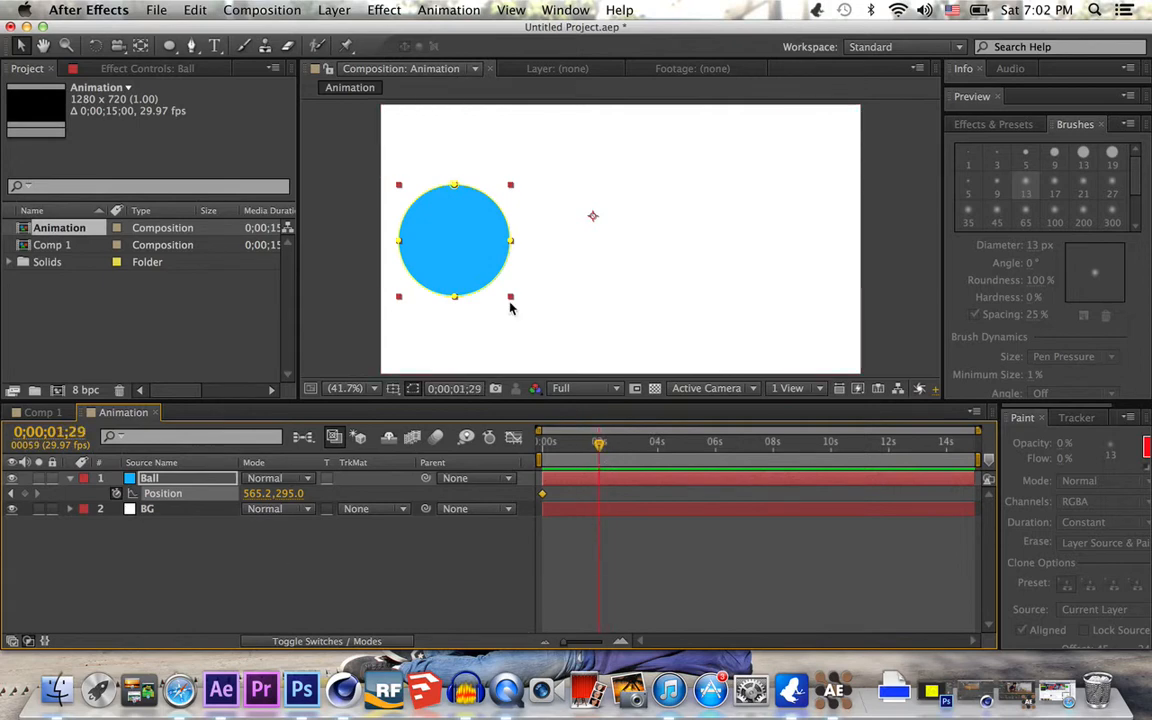
left_click_drag(463, 244, 616, 241)
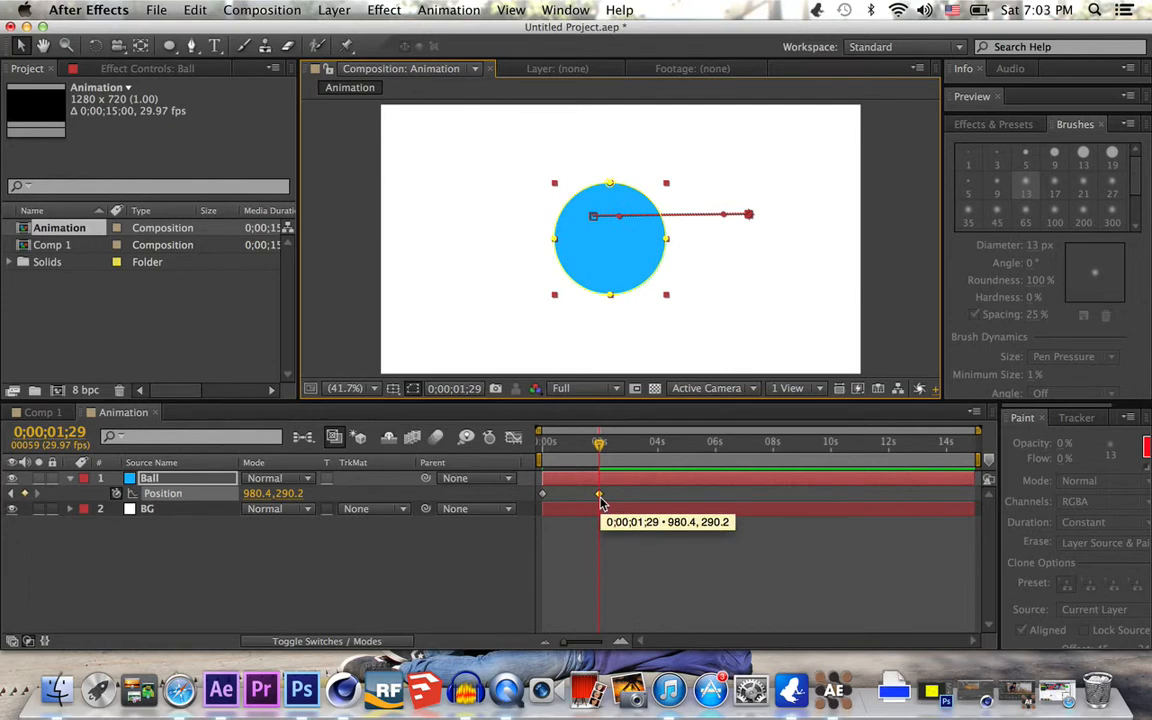
Preview the Ball's motion and extend its path with Position keyframes at about 980, 470, then 709, 456, and 709, 41 at 0;00;03;01
key("Home")
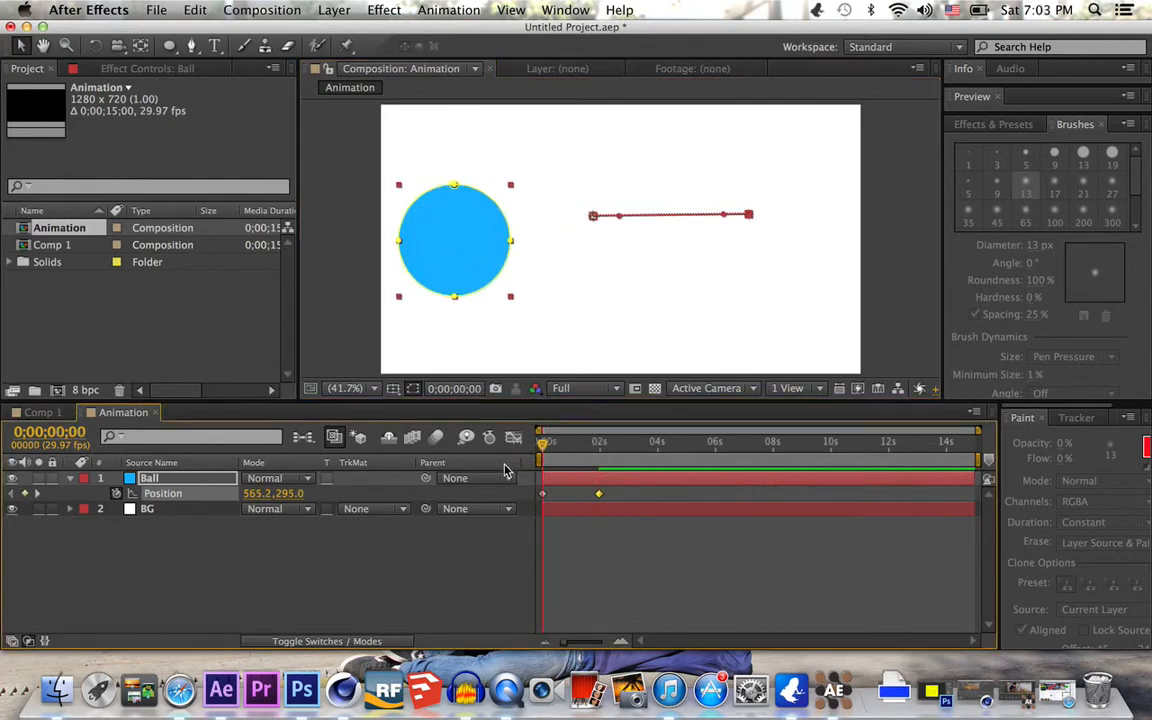
key("space")
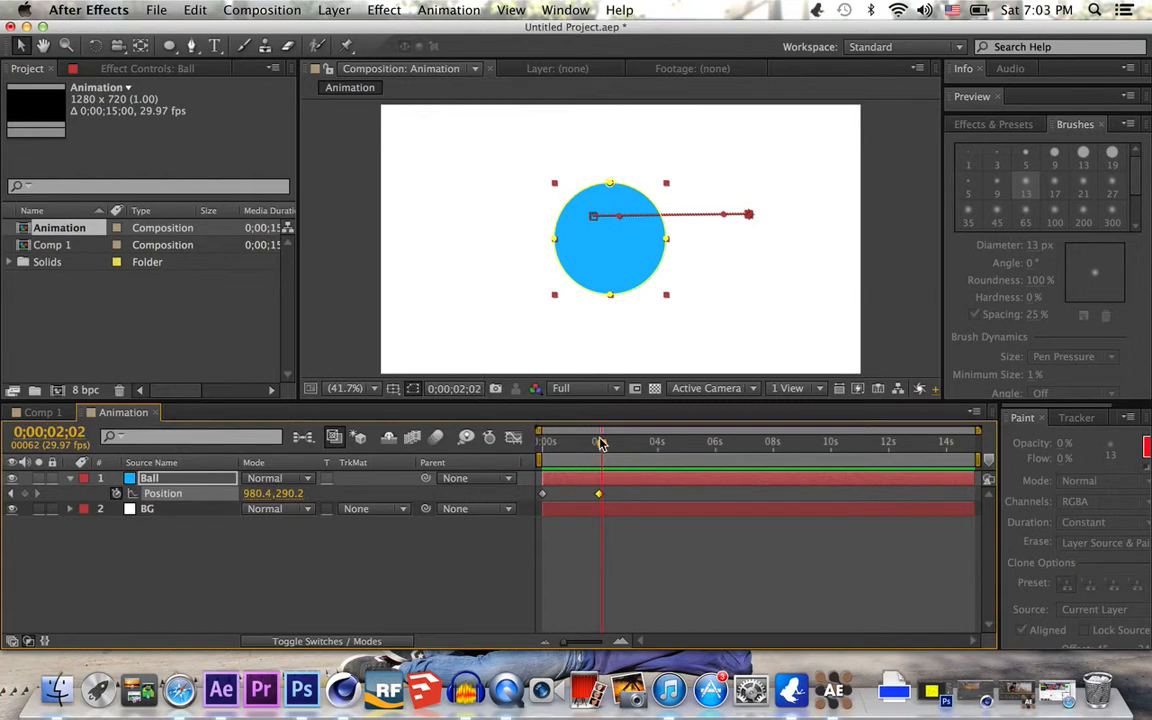
left_click_drag(617, 298, 456, 302)
left_click_drag(622, 449, 629, 449)
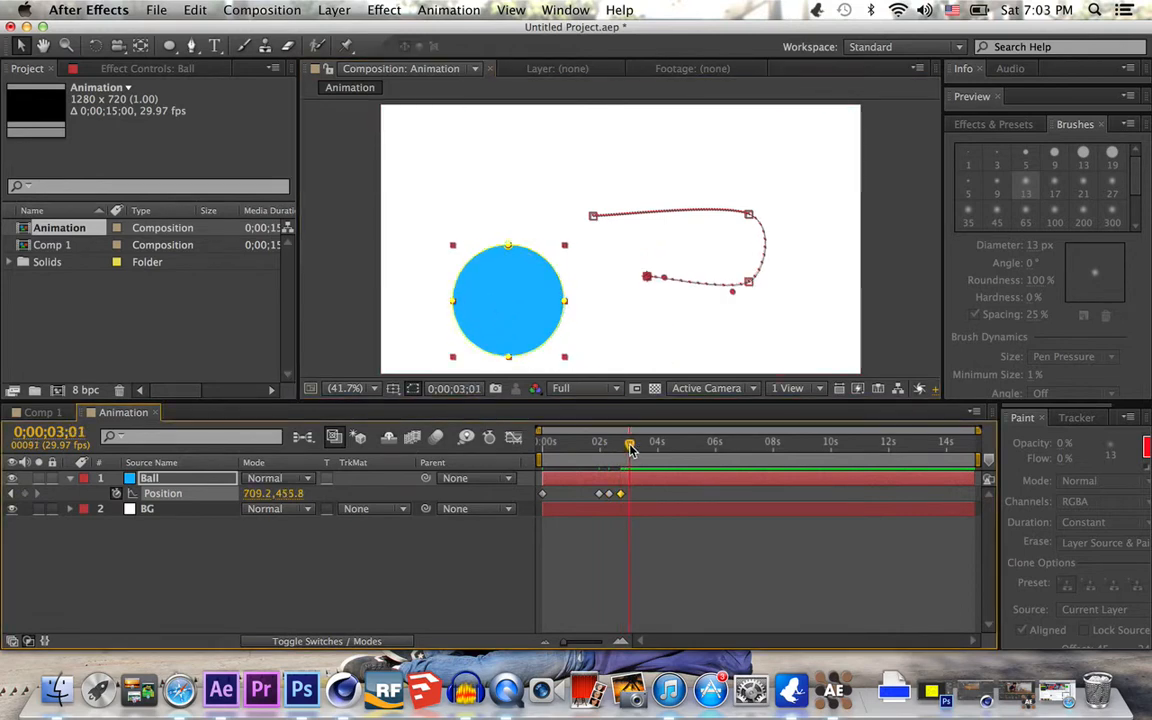
left_click_drag(480, 299, 480, 144)
Play back the Ball's extended motion path and return to the start of the timeline
left_click_drag(638, 459, 592, 457)
left_click(488, 545)
key("space")
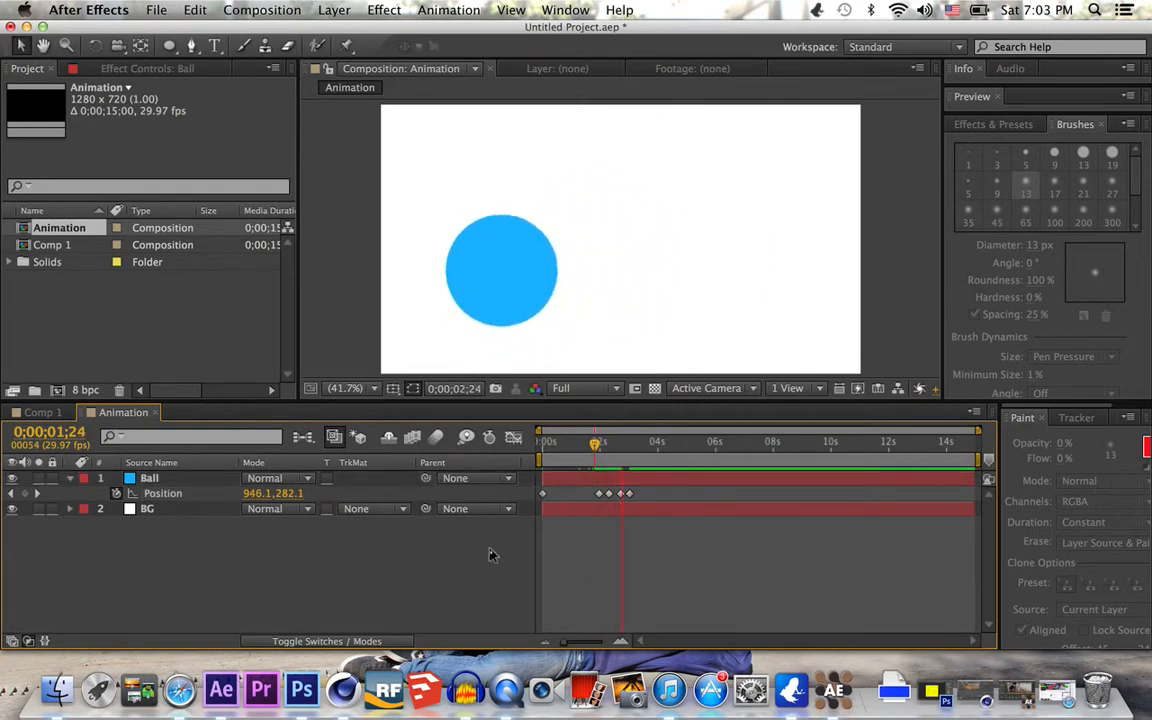
key("space")
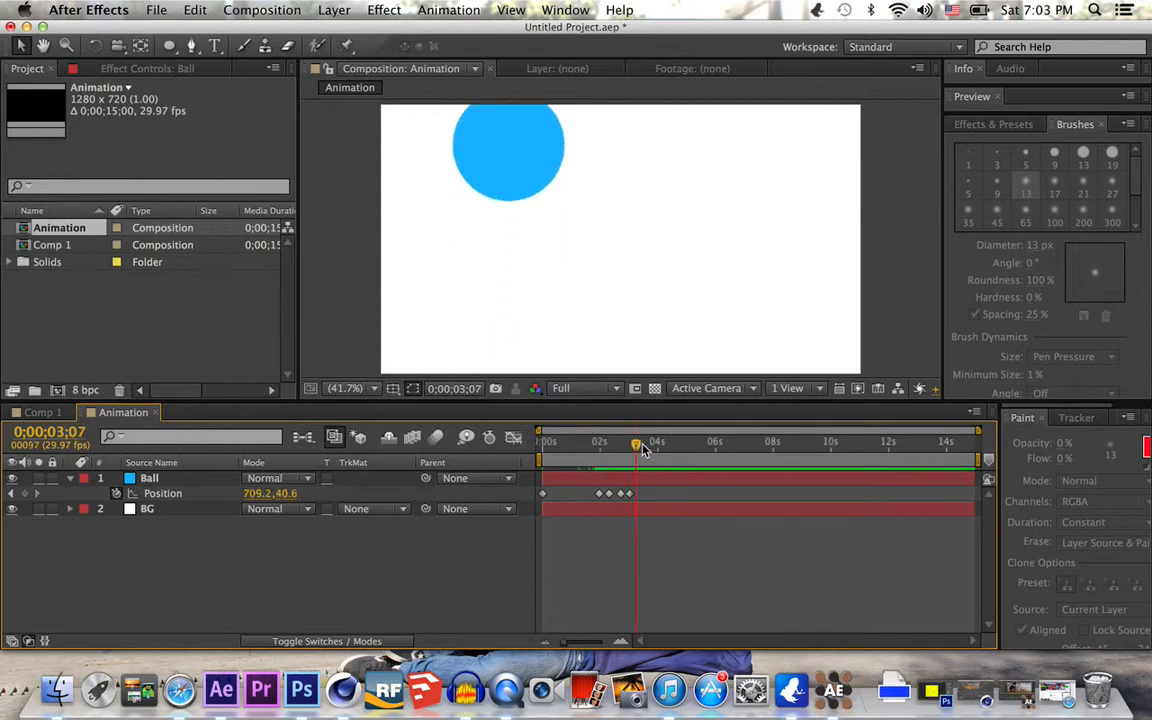
left_click_drag(641, 445, 512, 477)
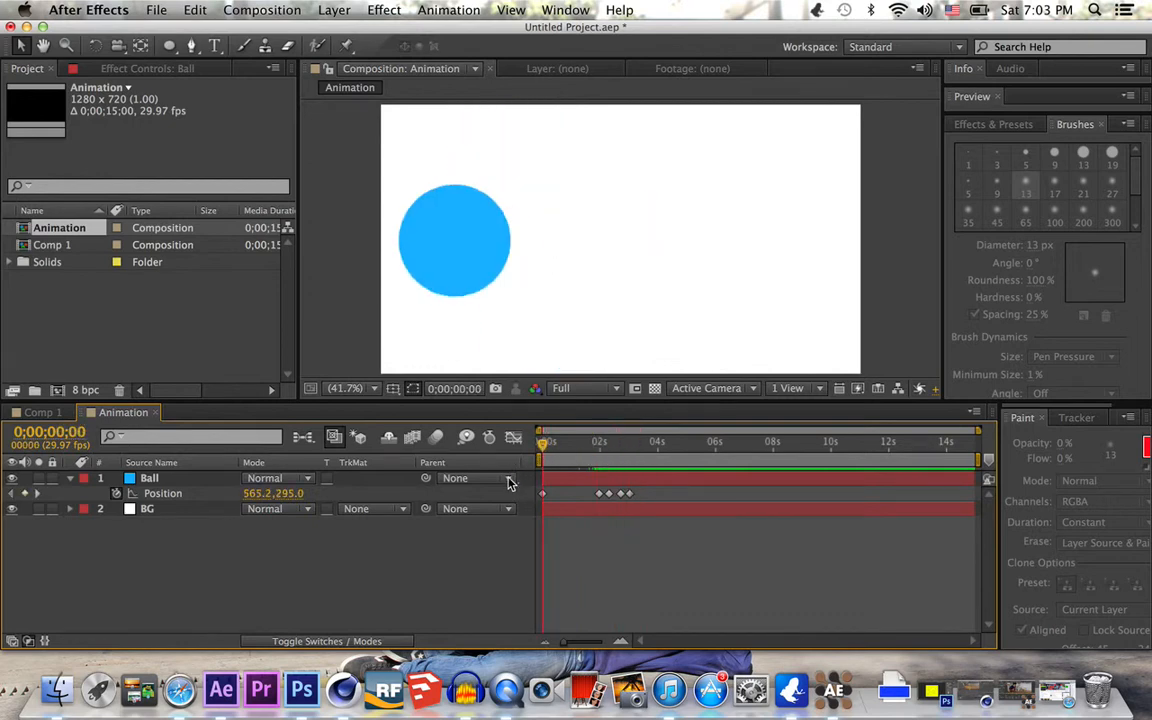
Collapse the Ball layer's properties, show the layer switches and turn on motion blur for the Ball layer
left_click(69, 479)
left_click(127, 523)
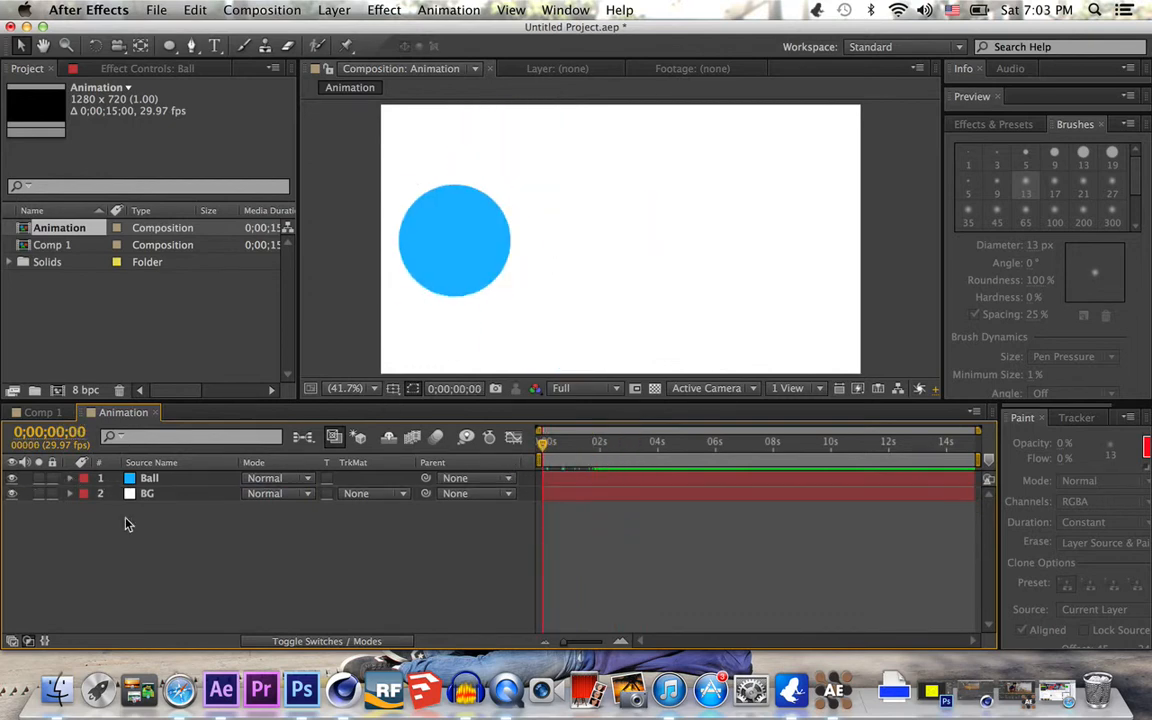
left_click(350, 641)
left_click(333, 479)
left_click(334, 514)
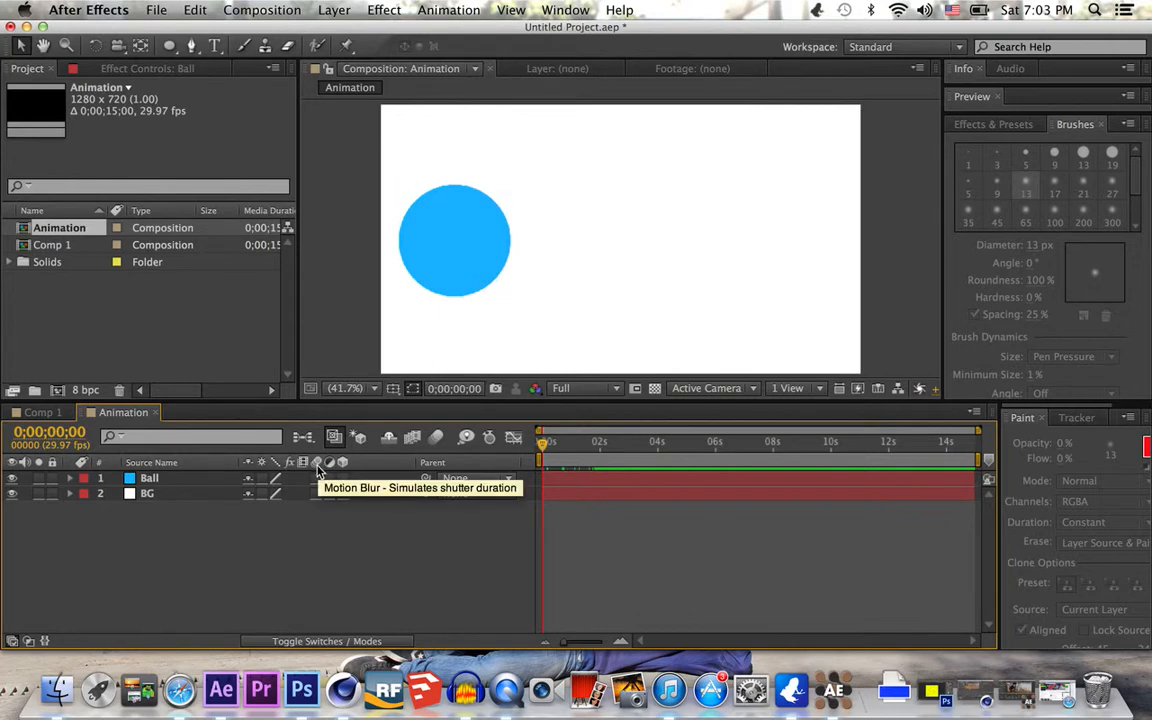
left_click(318, 480)
left_click(372, 607)
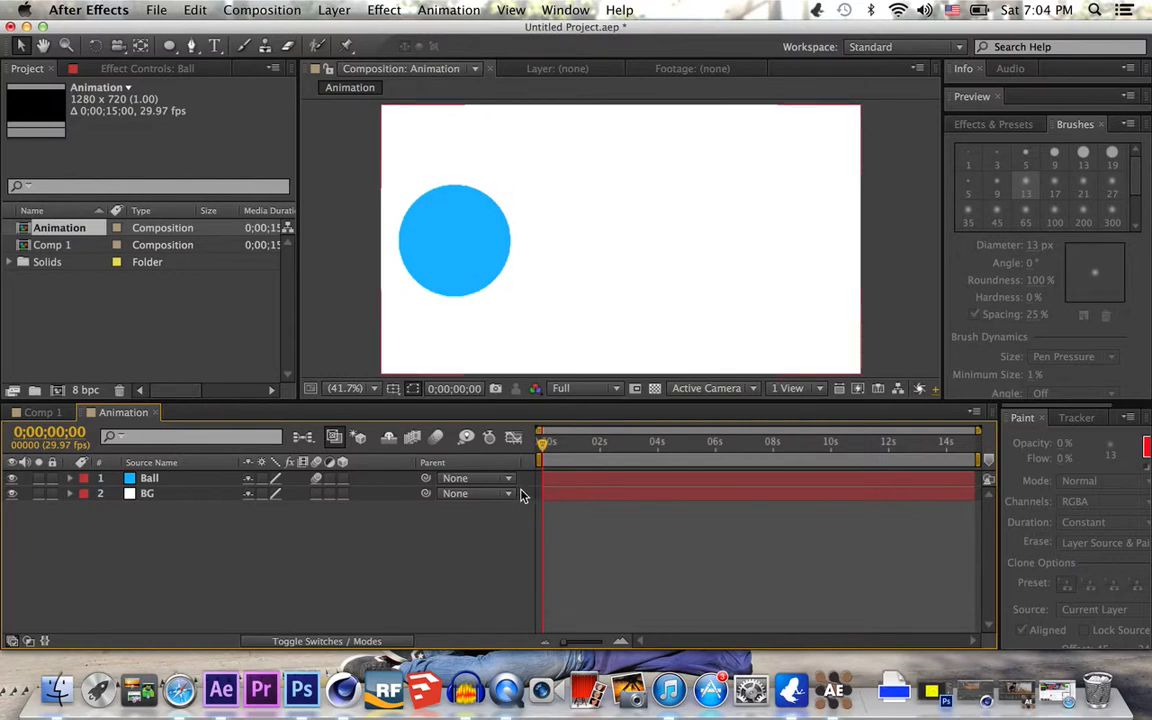
Preview the Ball's motion and enable motion blur for the whole composition
key("Page_Down")
key("space")
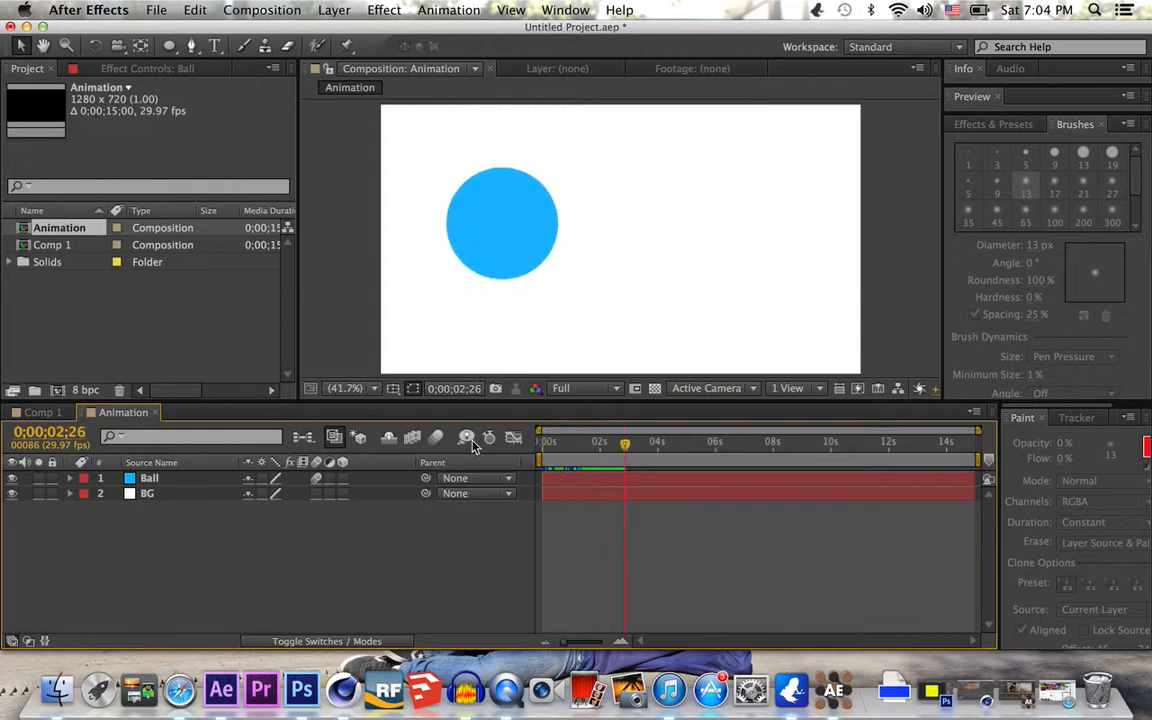
left_click(314, 482)
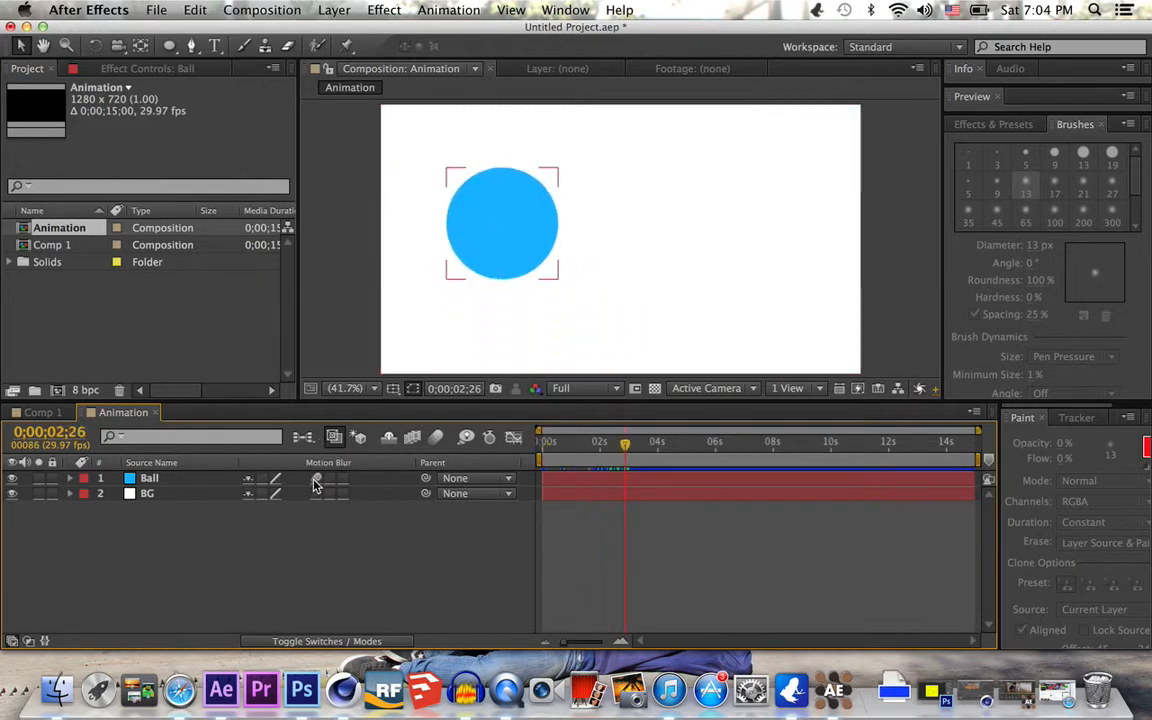
left_click(437, 439)
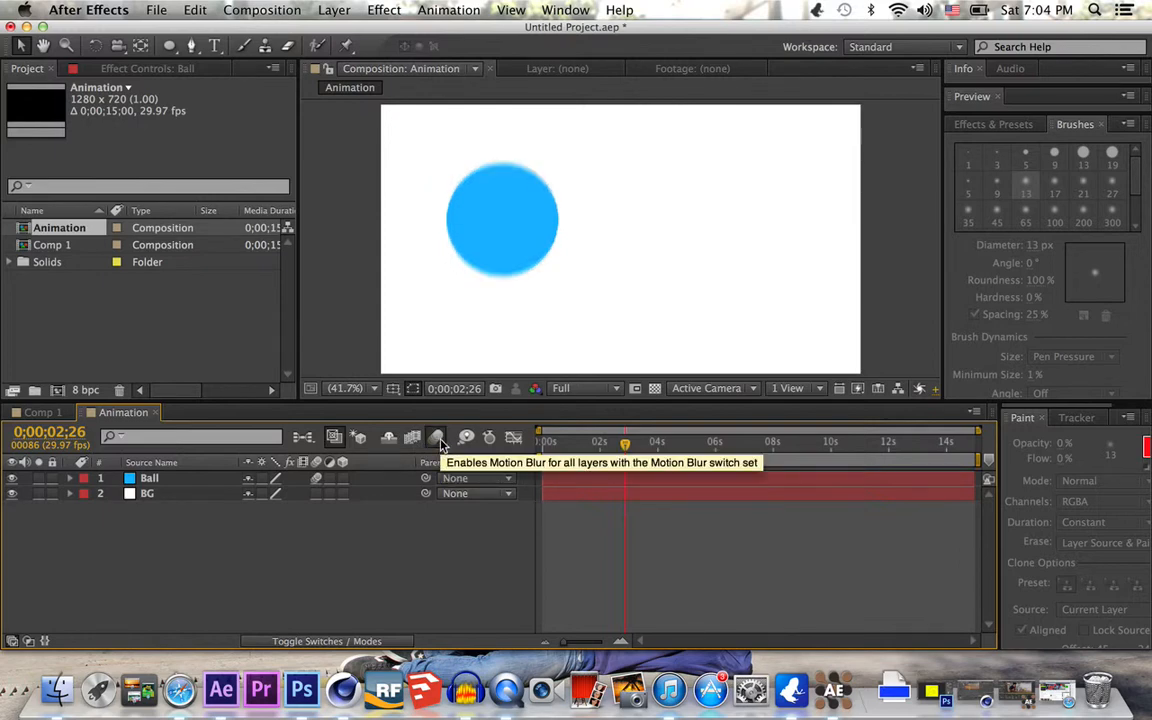
Compare the moving Ball with composition motion blur off and on, leaving it on
left_click_drag(620, 456, 588, 449)
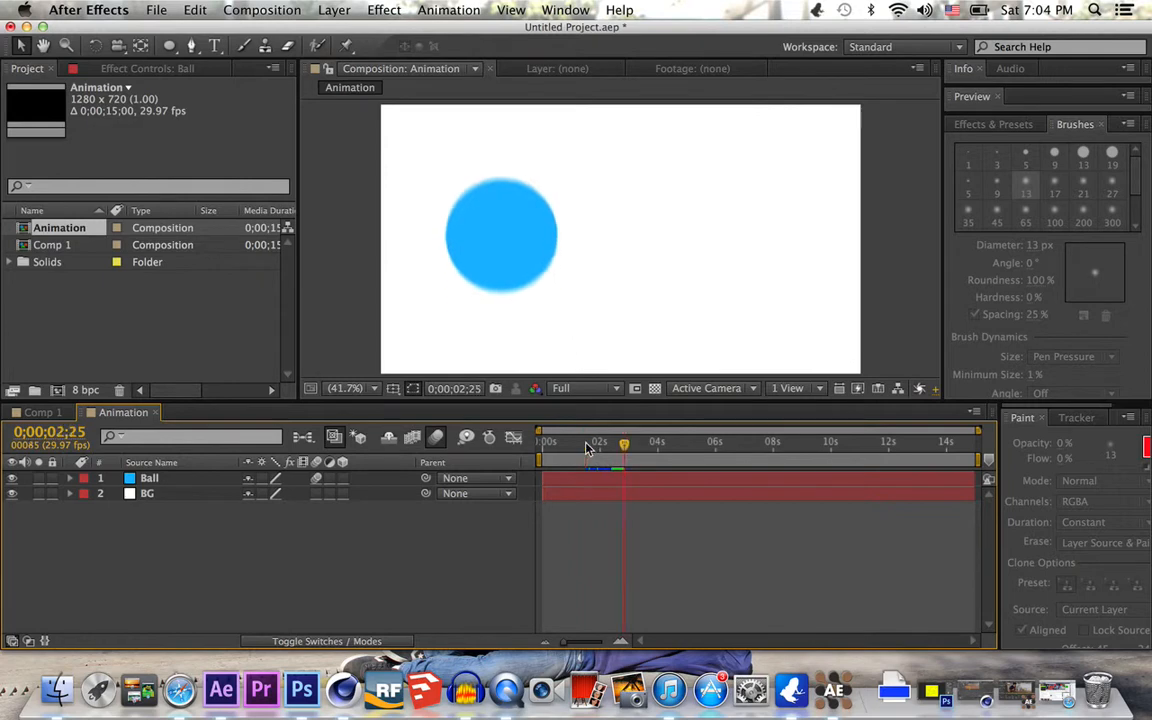
left_click(436, 439)
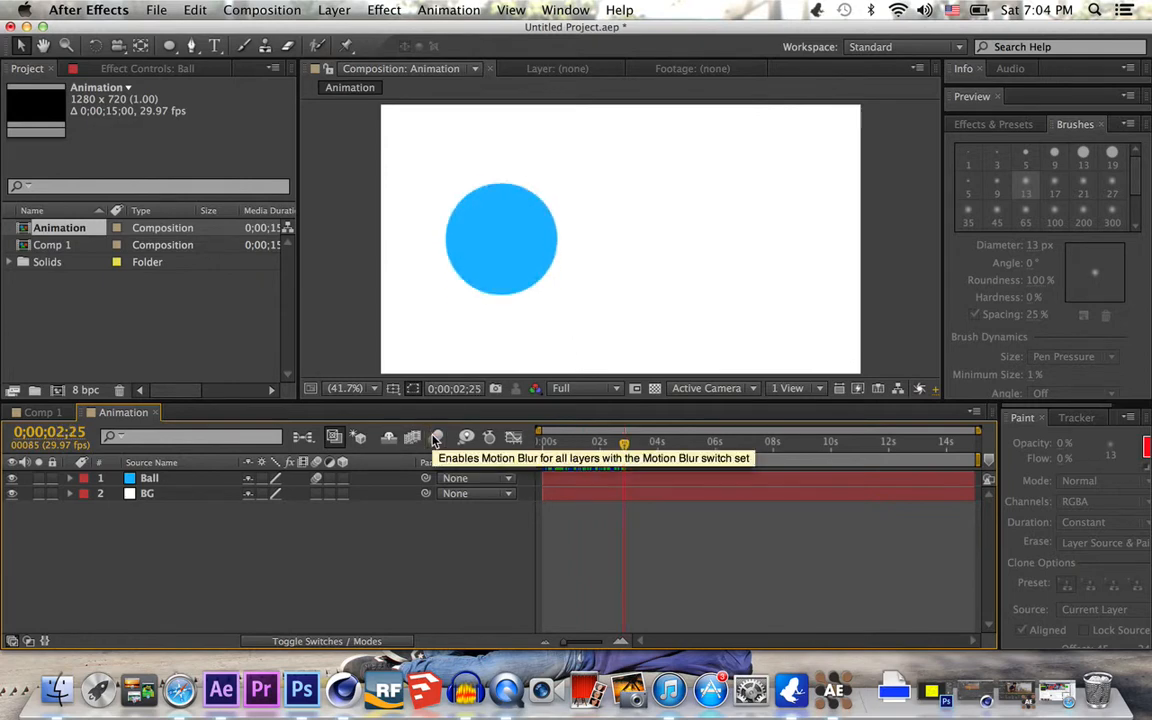
left_click(436, 439)
key("space")
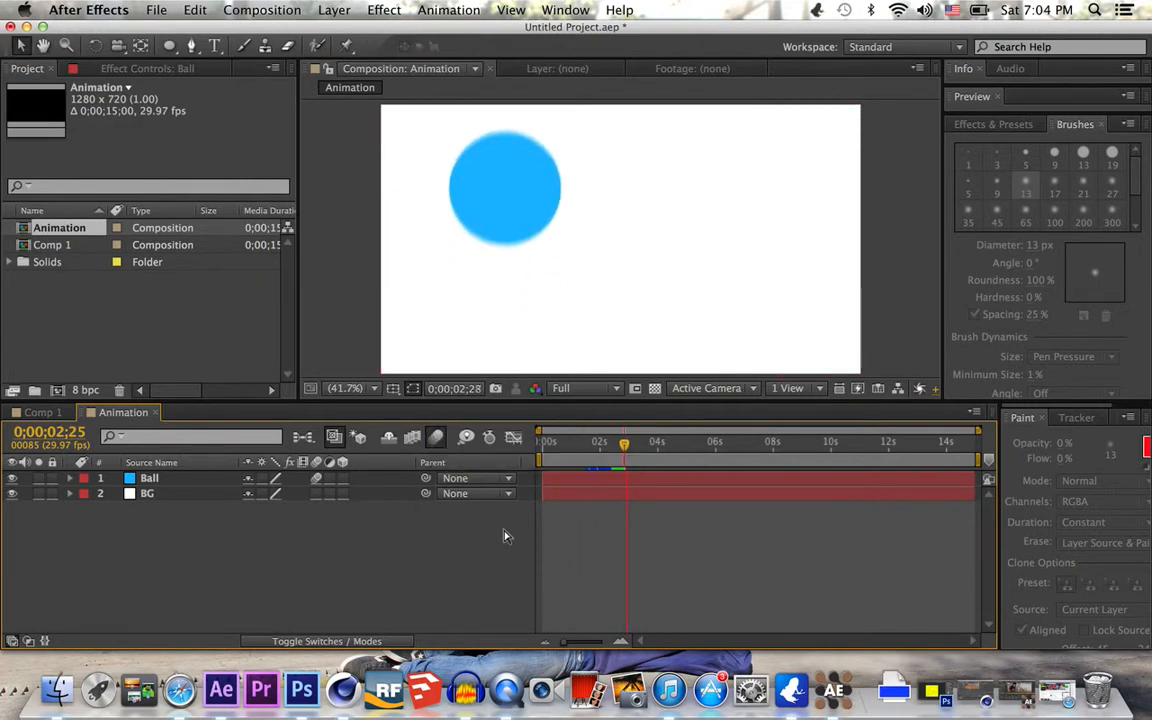
left_click_drag(621, 447, 593, 446)
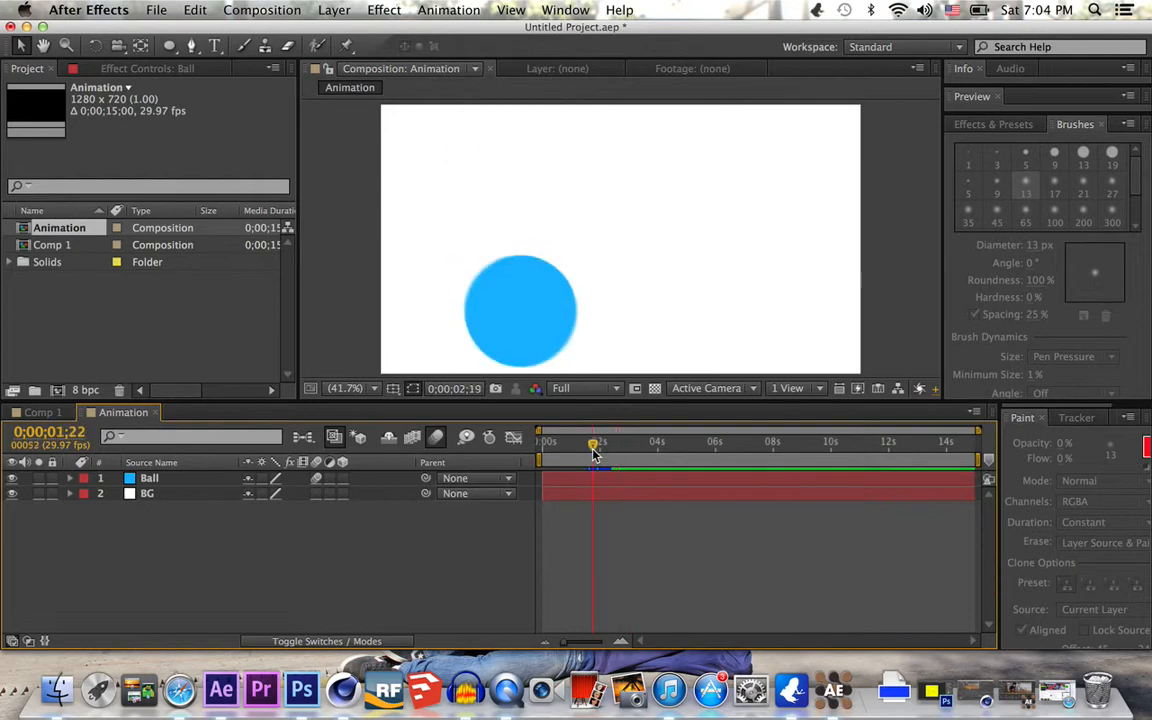
Reveal the Ball's Position keyframes and shift those after the first one earlier, with the last at about 1.5 seconds
left_click(150, 493)
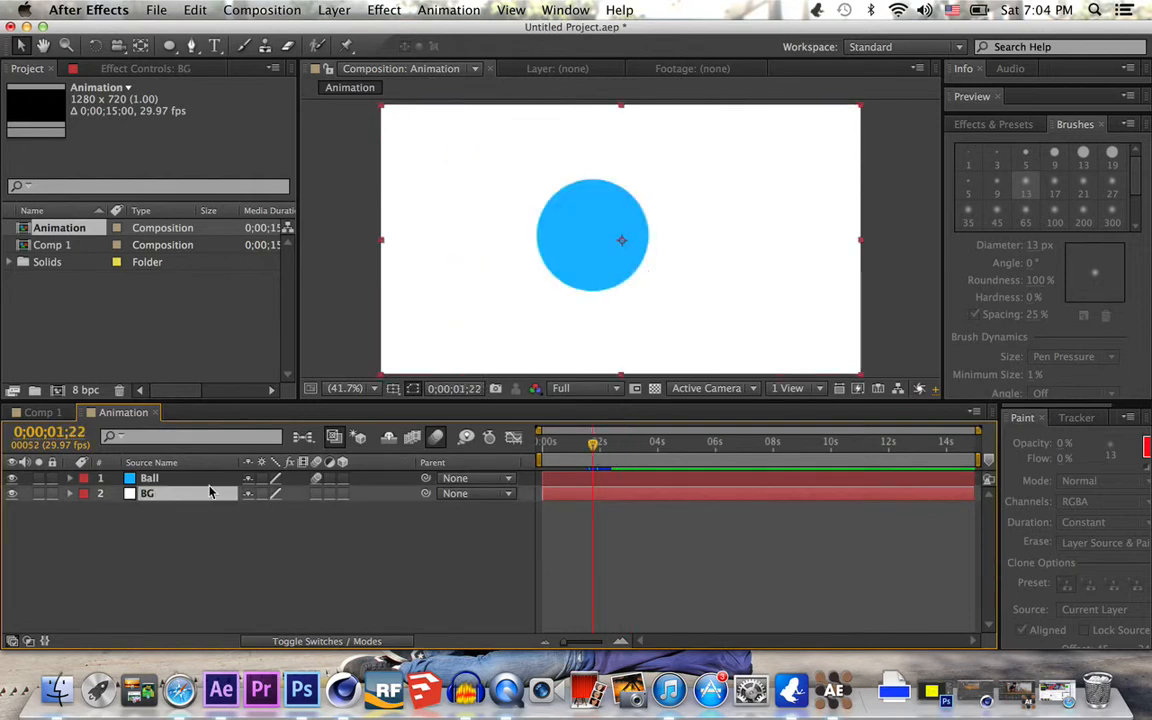
left_click(205, 479)
key("p")
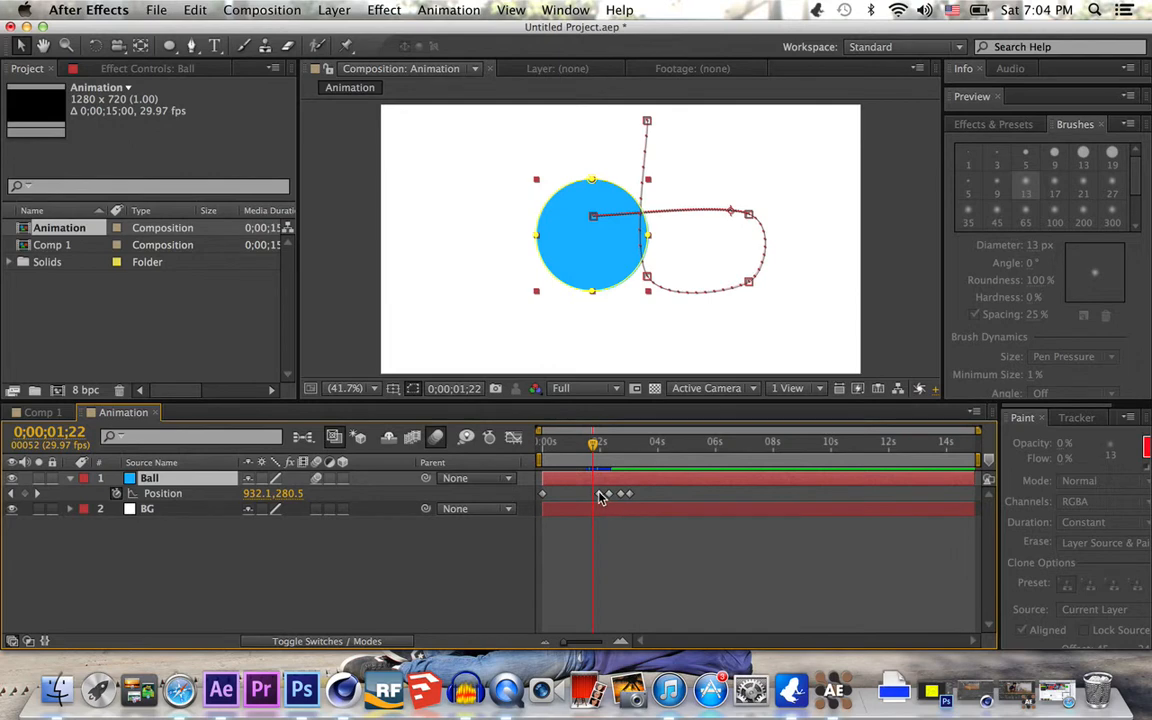
mouse_move(601, 491)
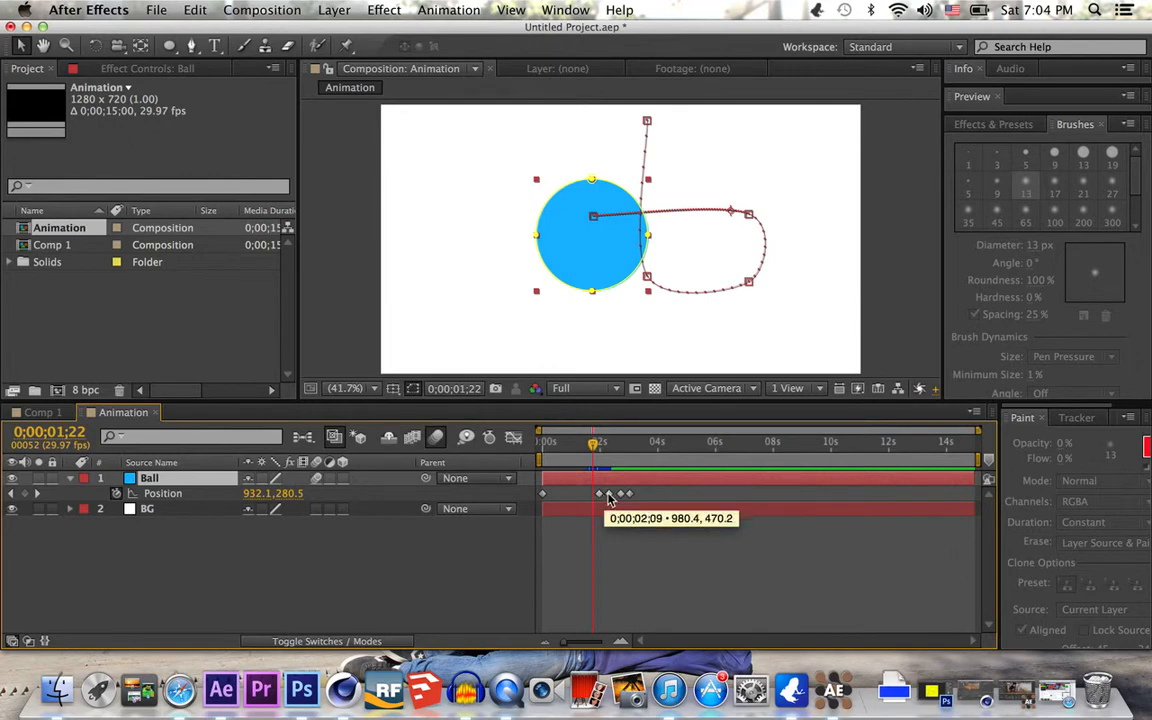
left_click(610, 494)
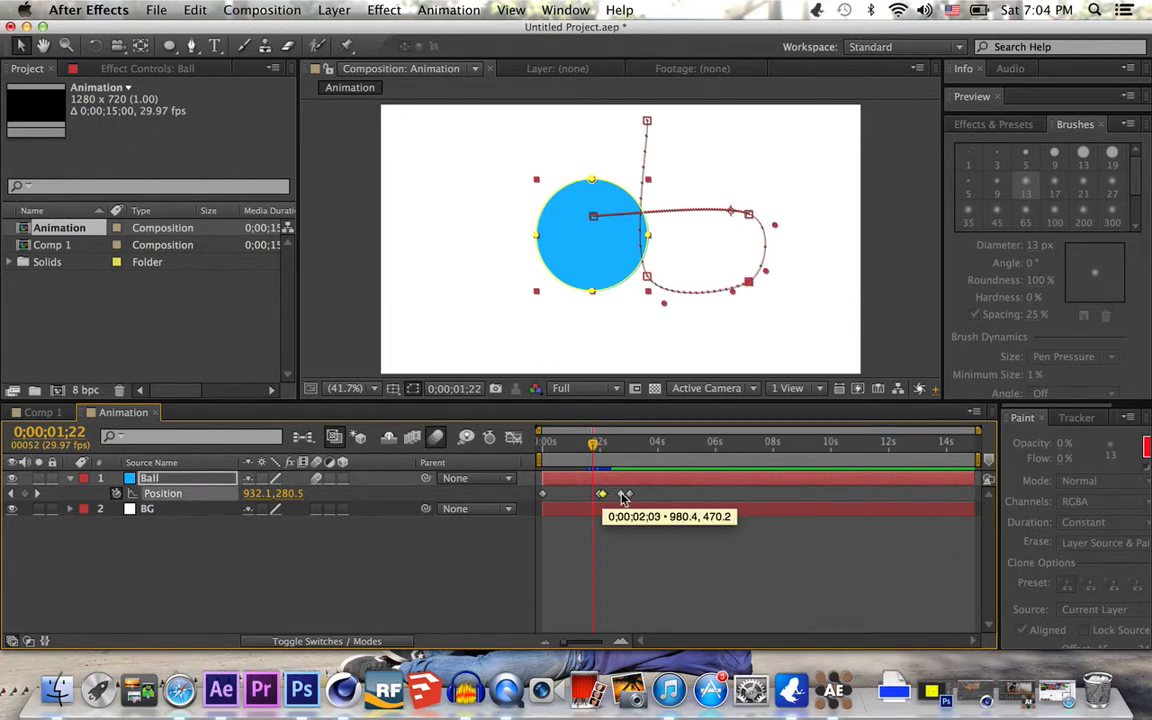
left_click_drag(602, 496, 549, 494)
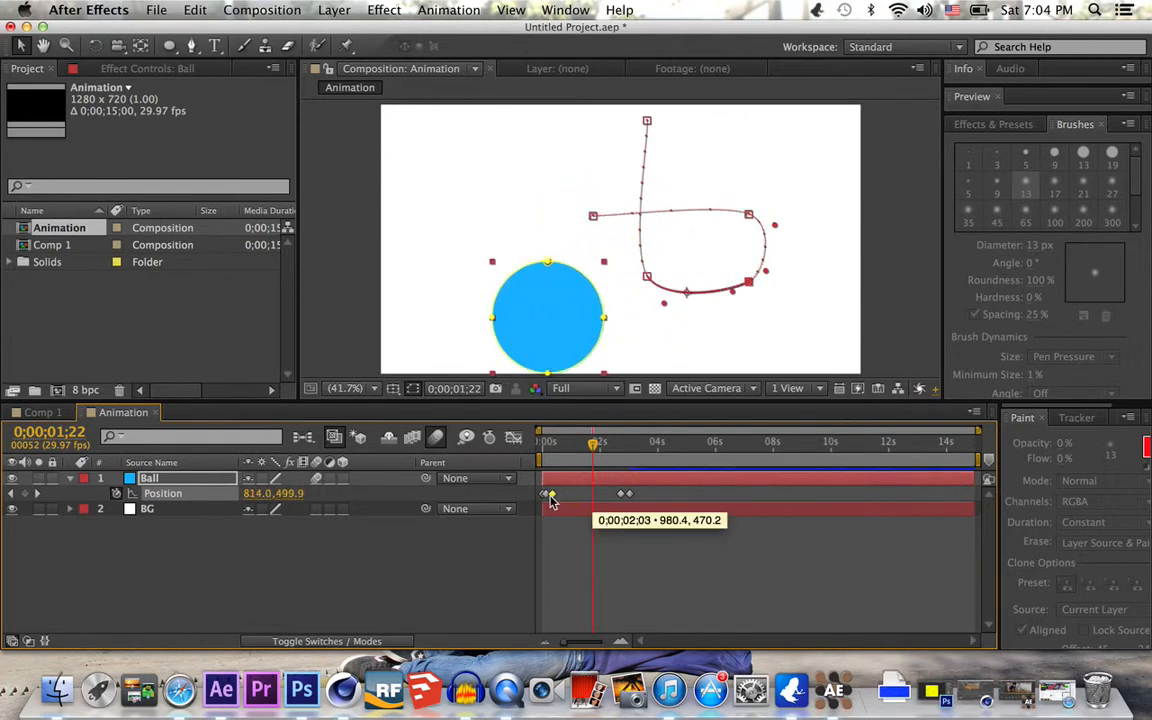
left_click_drag(619, 494, 584, 495)
Preview the sped-up Ball animation with motion blur from the start of the timeline
key("Home")
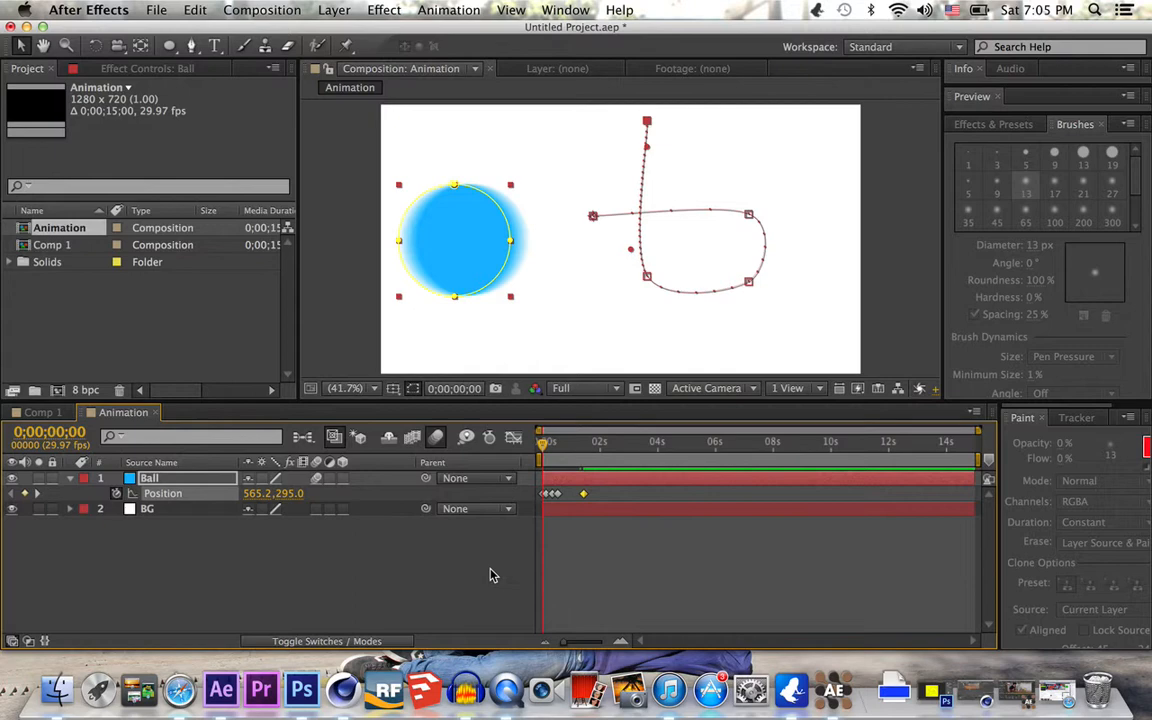
key("space")
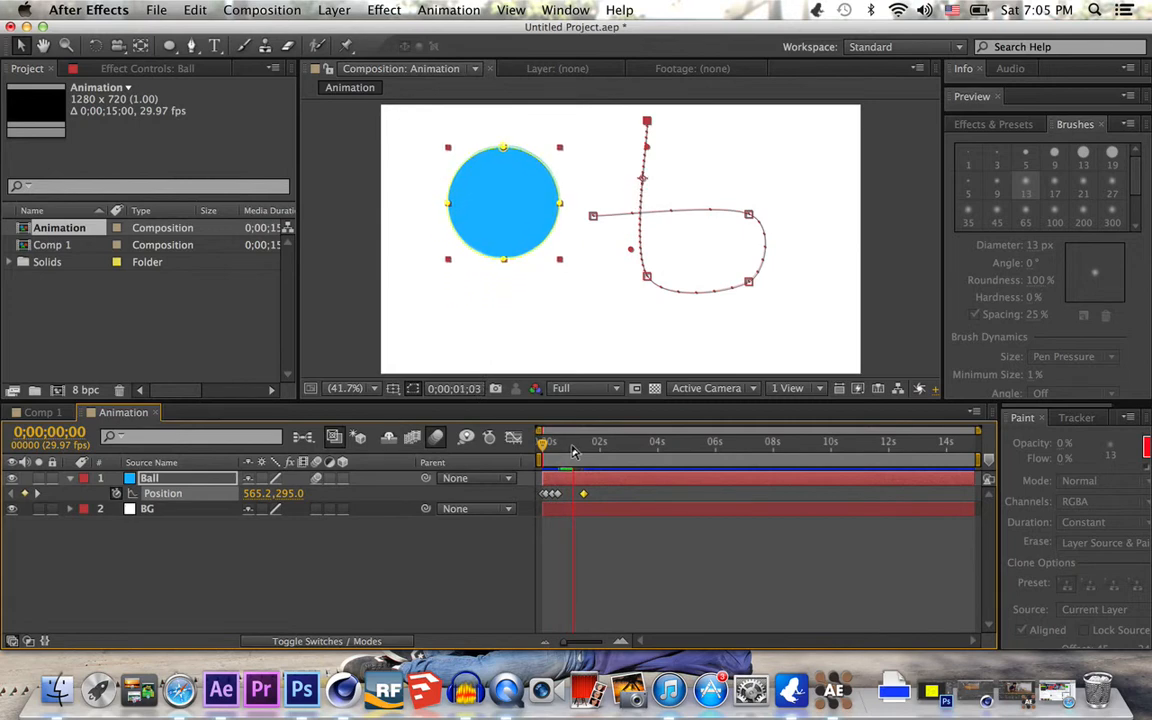
left_click_drag(584, 449, 522, 467)
key("space")
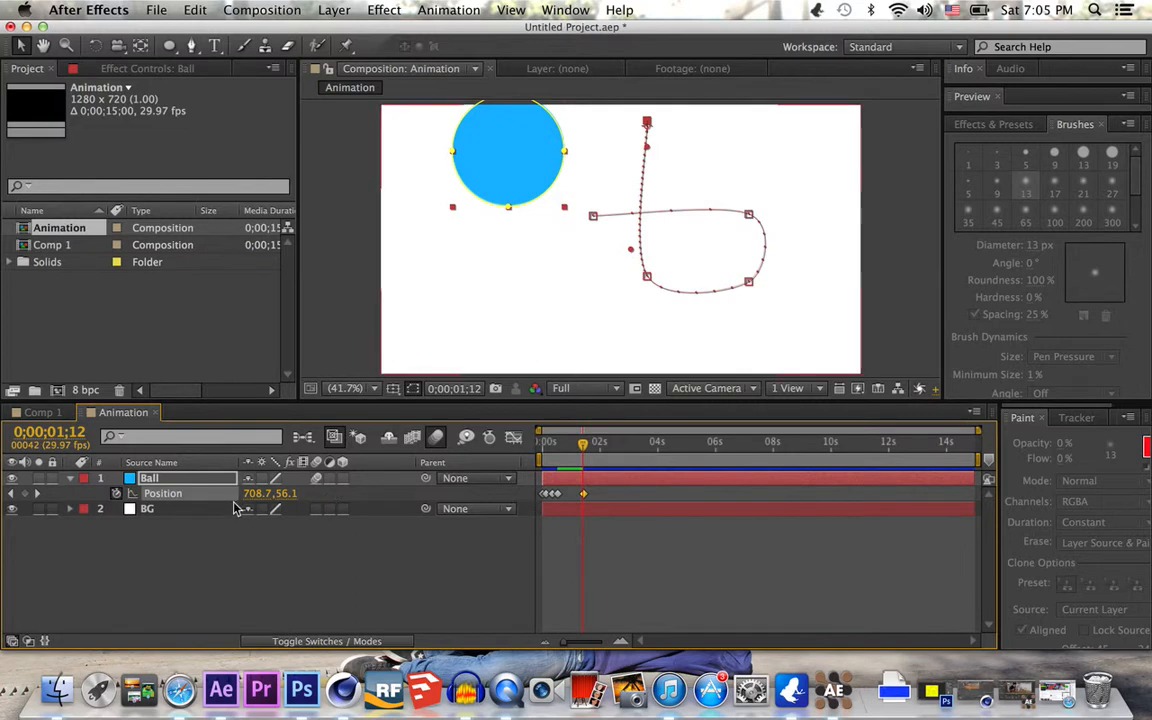
Remove all Position keyframes from the Ball with the playhead at 0;00;01;12 and collapse the layer
left_click(116, 494)
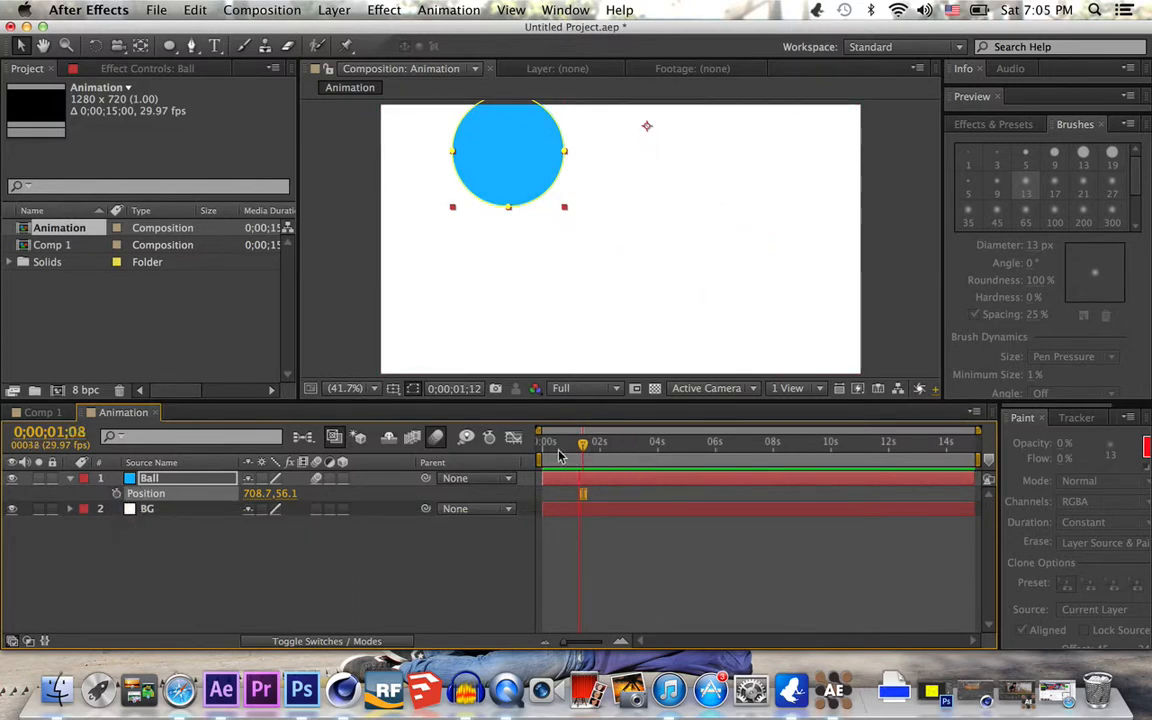
left_click(117, 494)
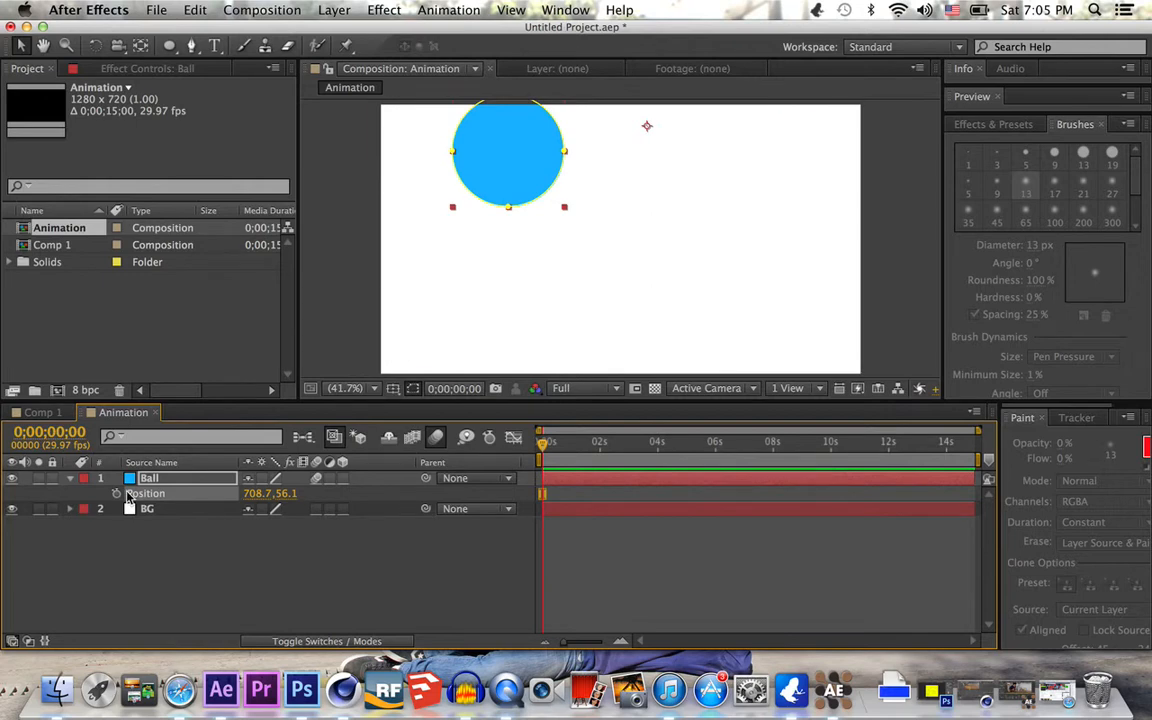
left_click(70, 480)
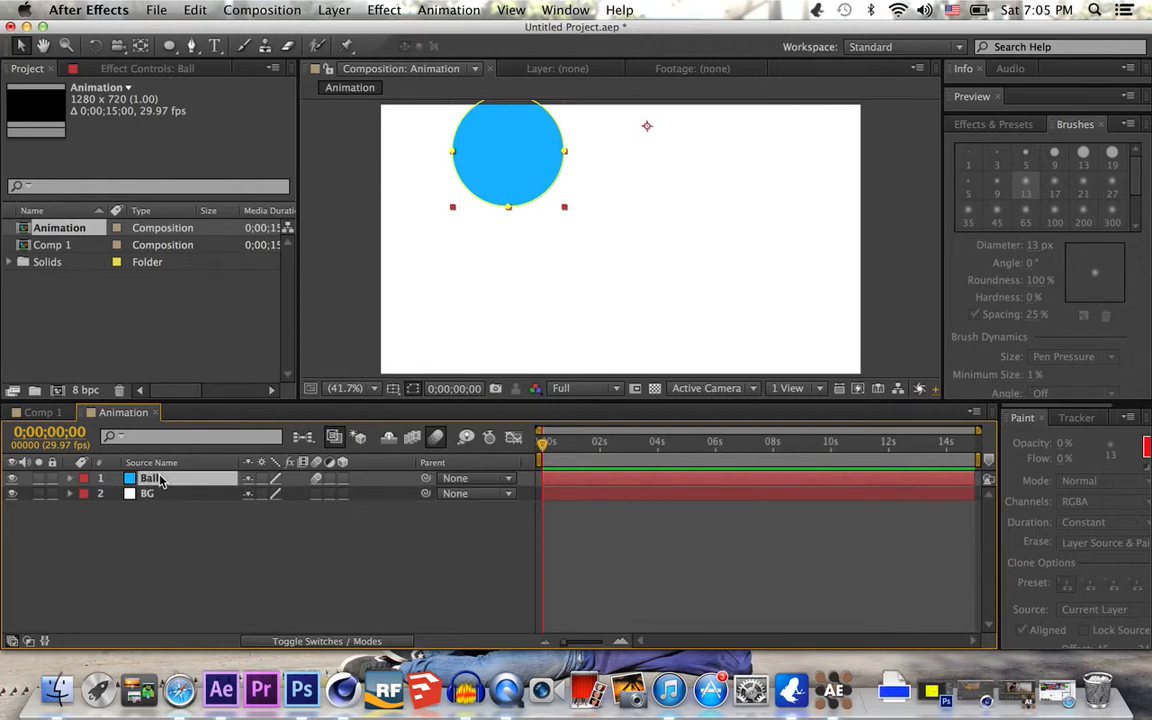
Keyframe the Ball's Rotation from 0° at 0;00;00;00 to -134° at 0;00;00;13 and preview the motion from the start
key("r")
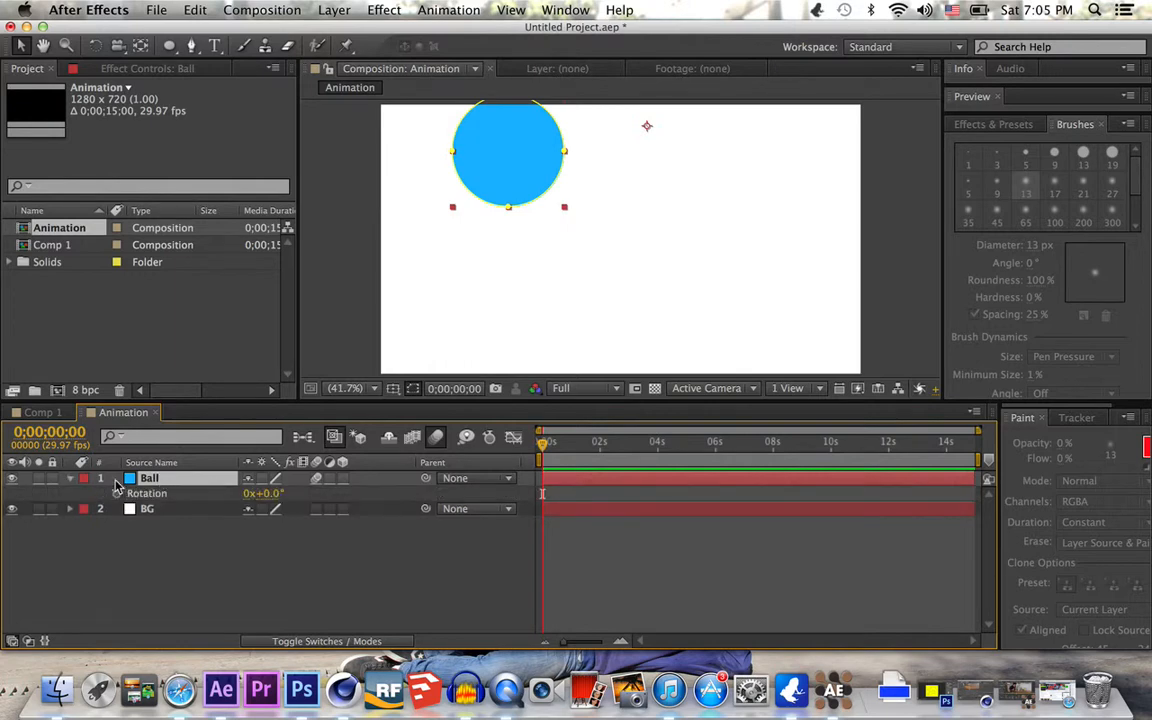
left_click(116, 494)
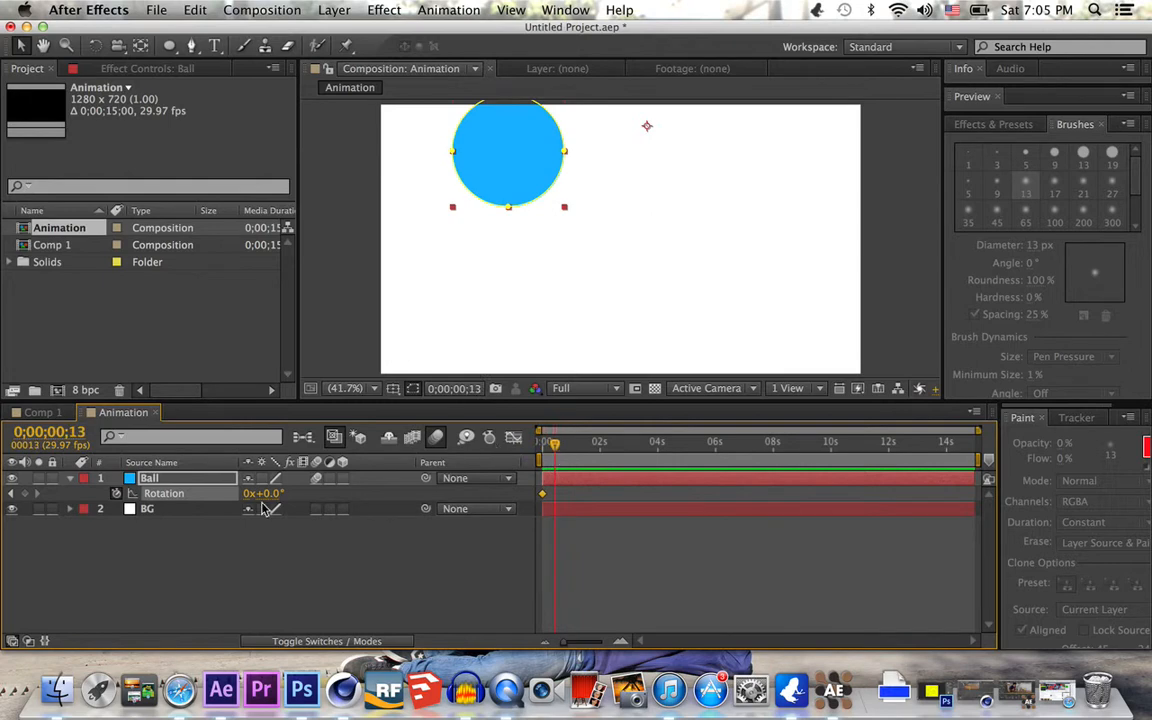
left_click_drag(287, 493, 175, 515)
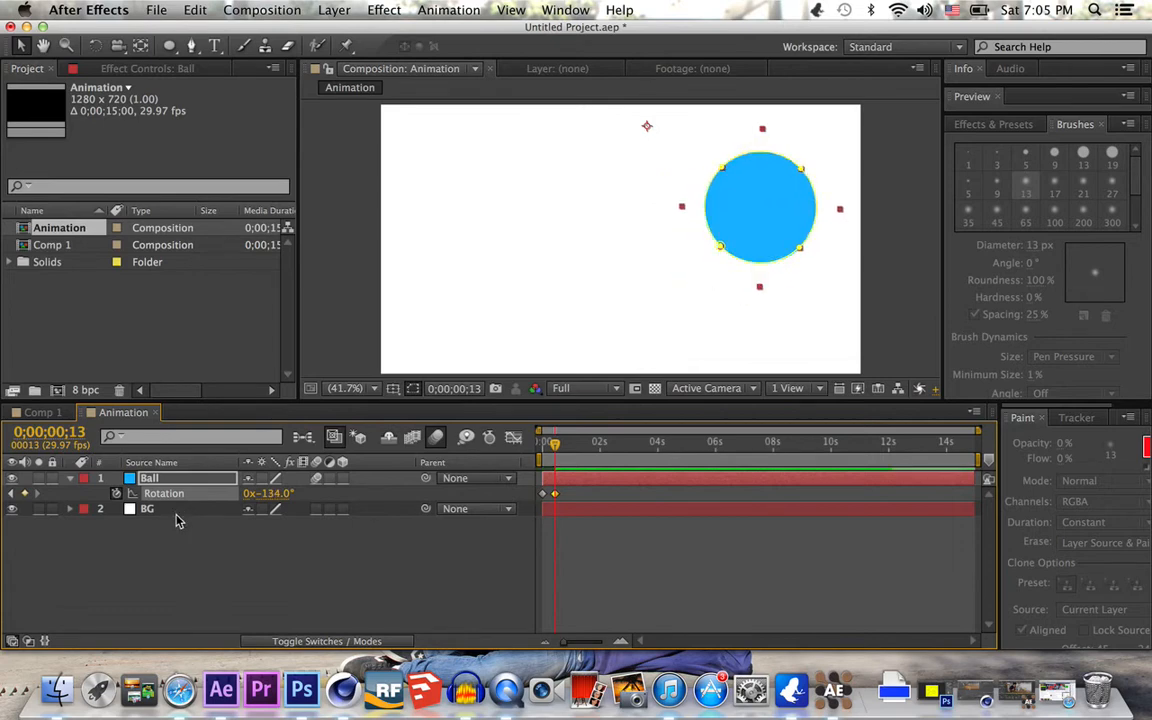
key("Home")
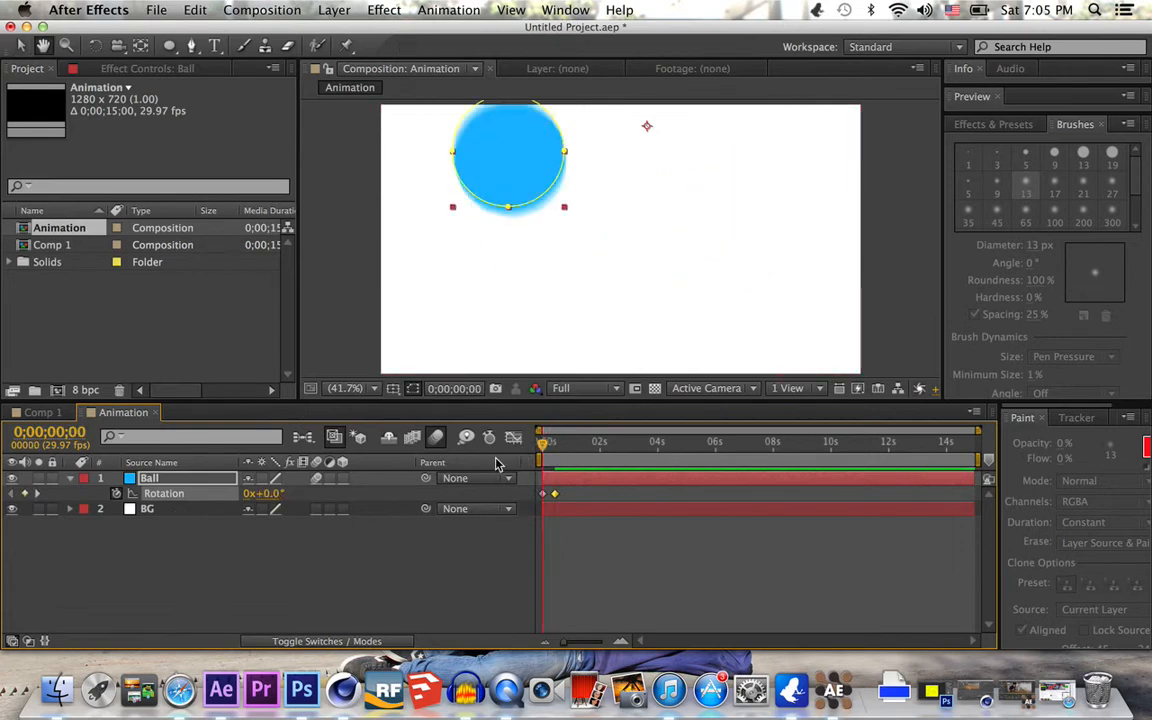
key("space")
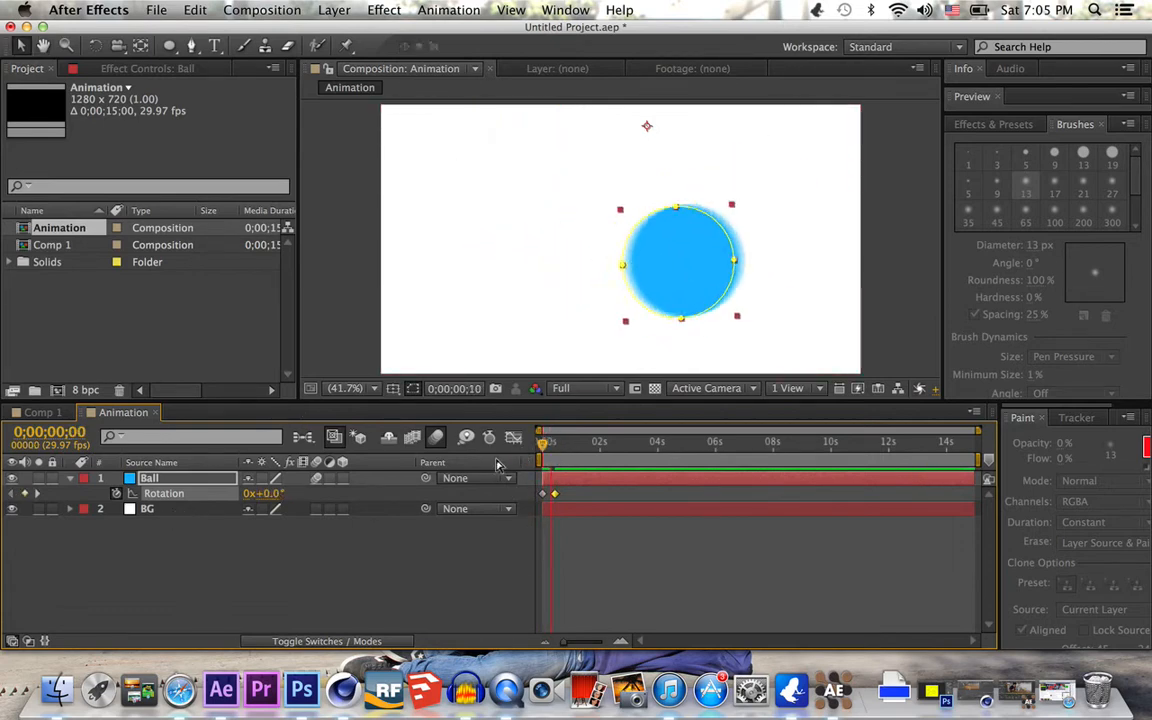
key("space")
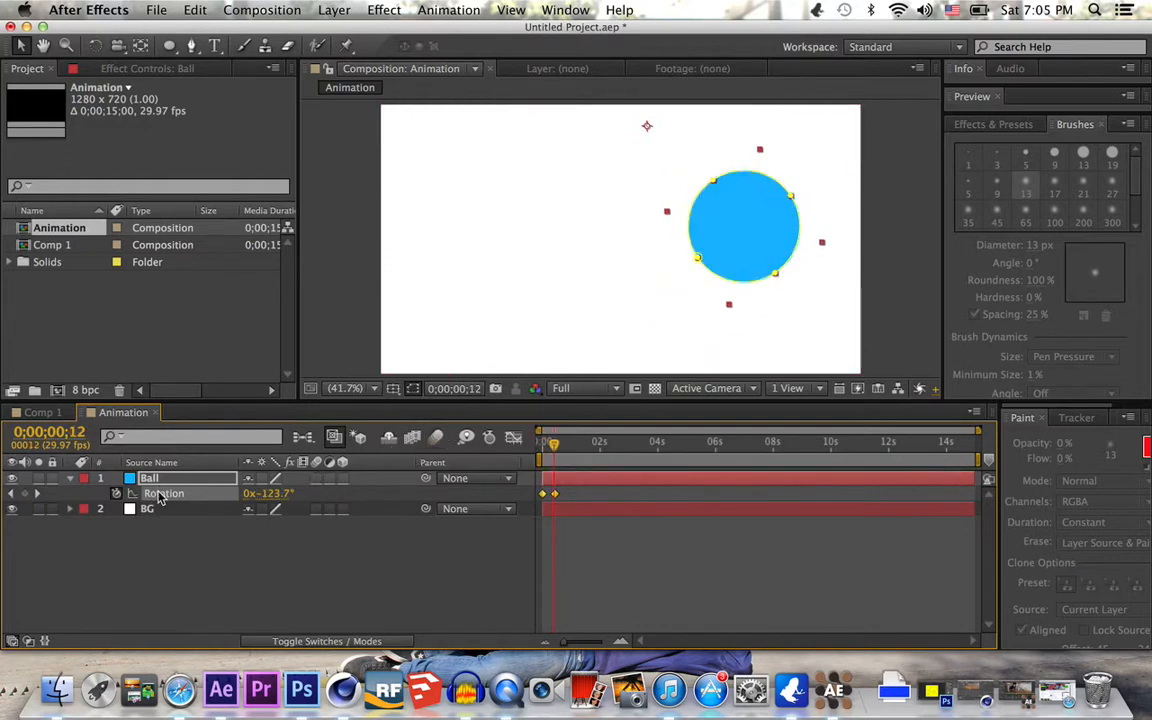
Remove the Ball's Rotation keyframes with the playhead at 0;00;00;12 and return to the start of the timeline
left_click(117, 494)
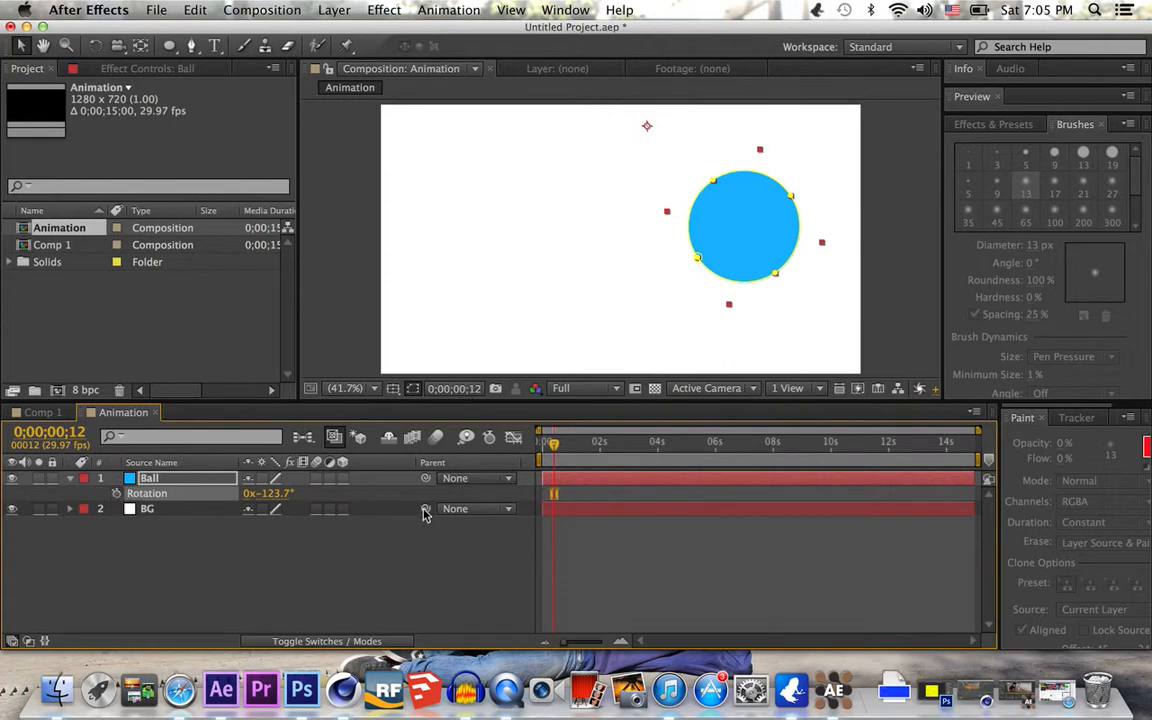
left_click_drag(553, 448, 531, 458)
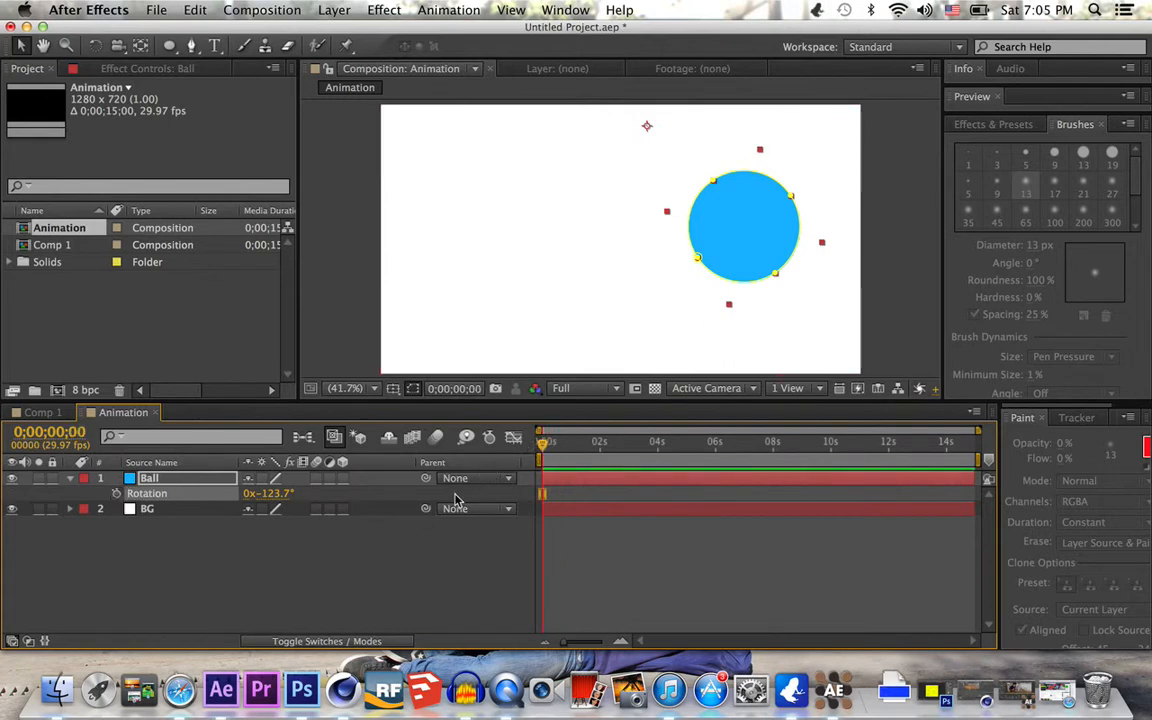
Reset the Ball's Rotation to 0° and, with the Ball moved into the left half of the frame, rotate it to 9°
left_click(280, 494)
type("0")
key("Return")
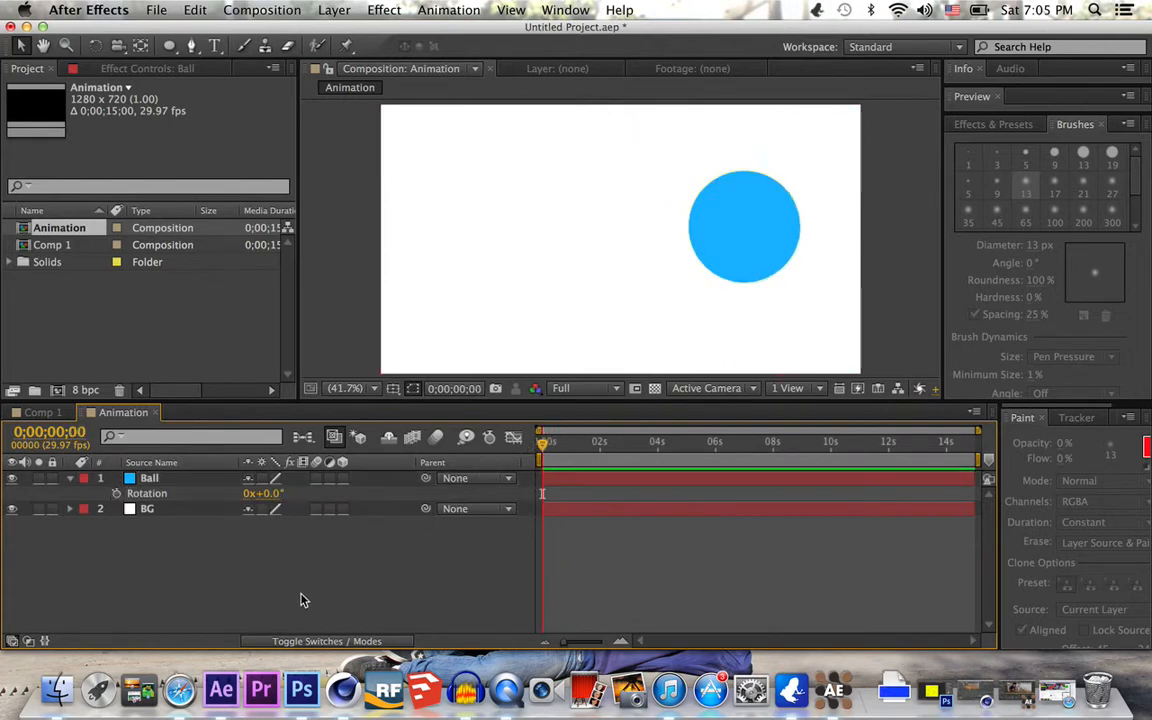
left_click_drag(544, 127, 518, 293)
mouse_move(280, 506)
left_mouse_down()
mouse_move(520, 496)
mouse_move(245, 496)
mouse_move(290, 501)
left_mouse_up()
left_click(639, 249)
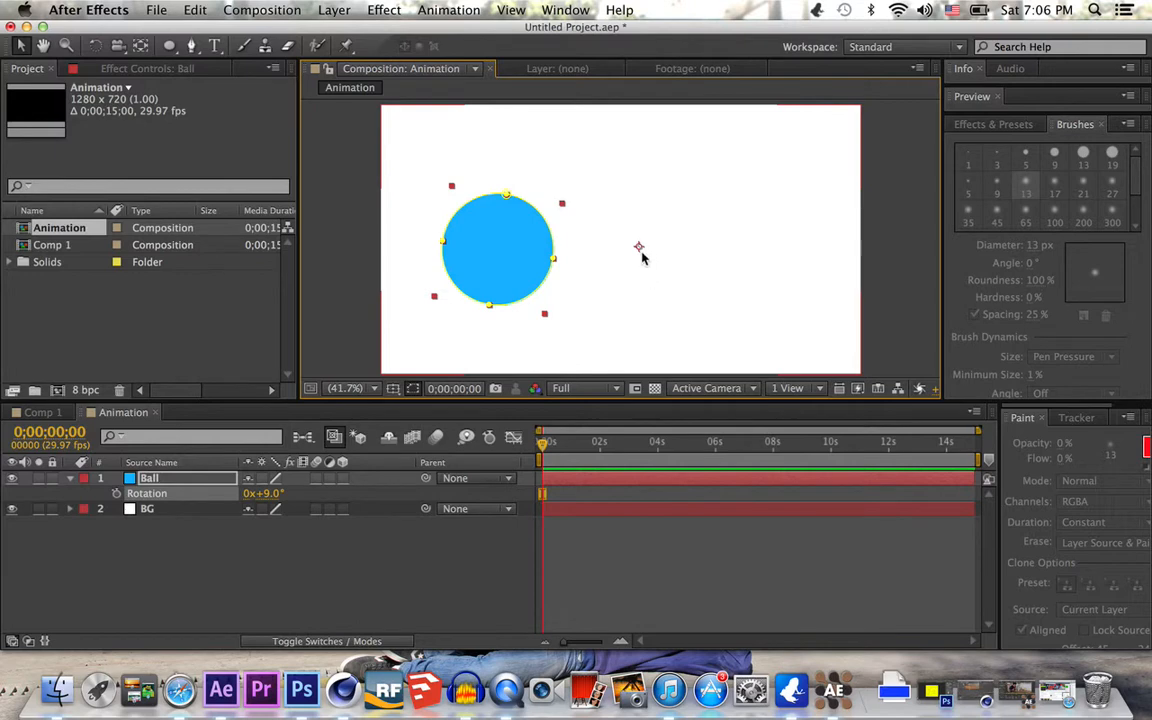
Move the Ball's anchor point close to the ball's right edge with the Pan Behind tool and rotate the Ball to 160°
left_click(143, 47)
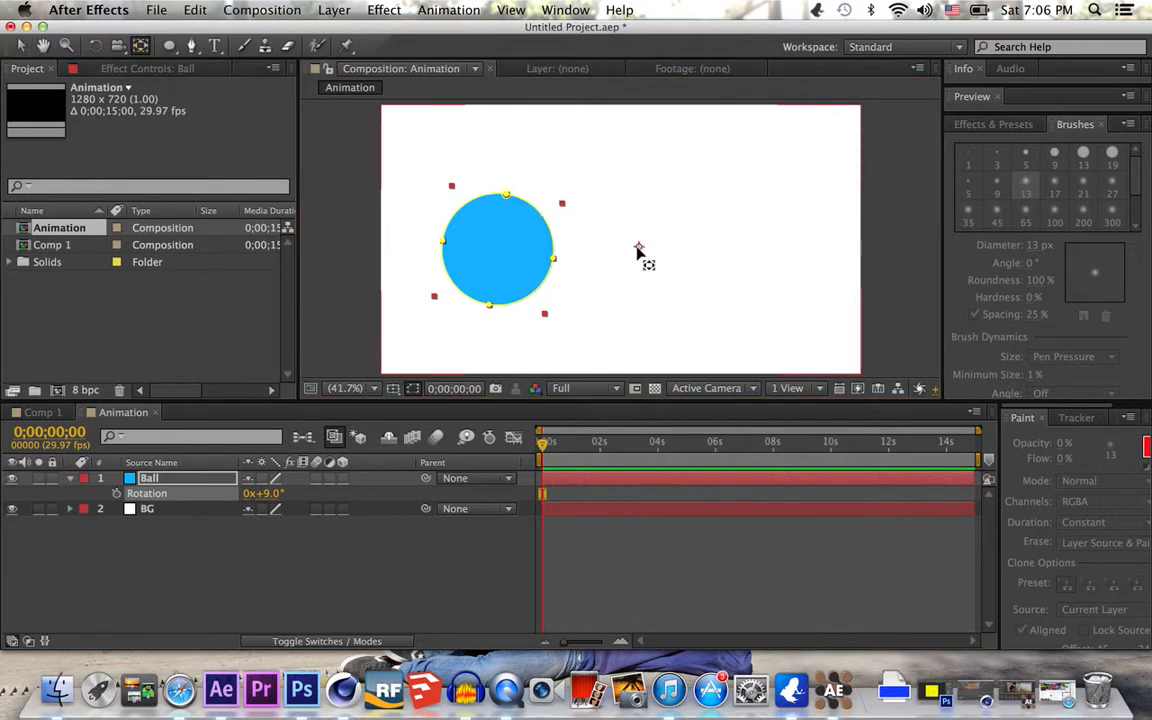
left_click_drag(641, 250, 604, 248)
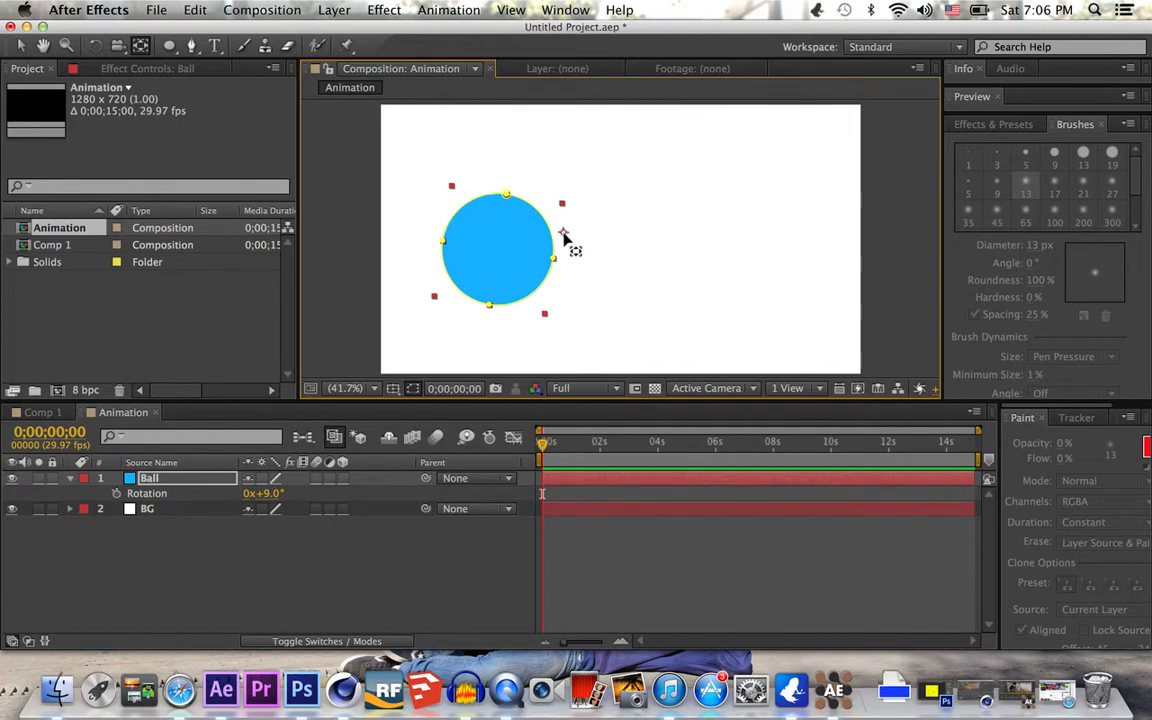
left_click_drag(265, 493, 373, 485)
left_click(362, 593)
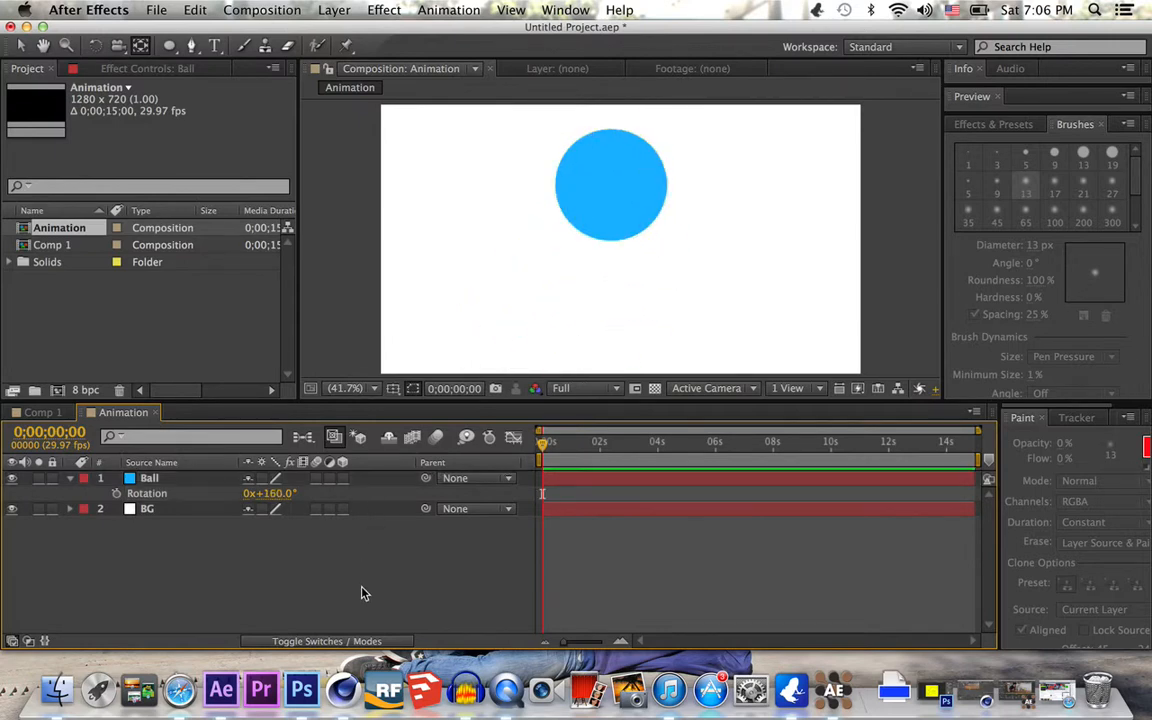
left_click(648, 193)
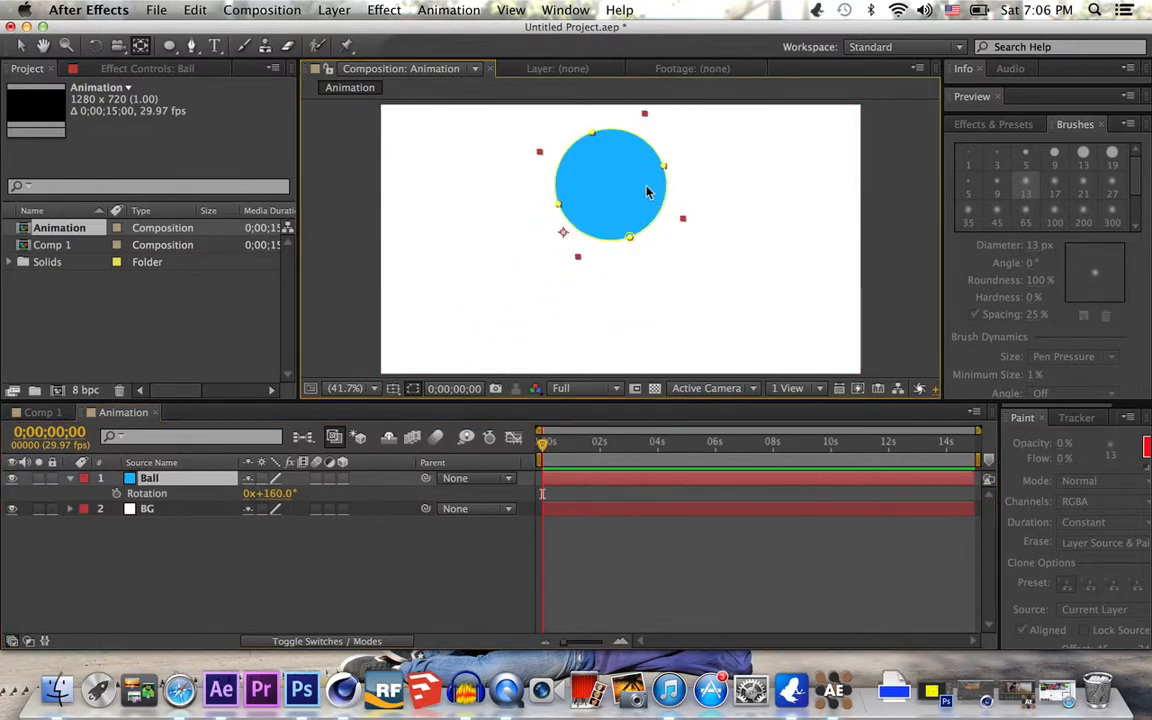
Undo the Ball's last rotation and anchor point move, deselect the layer and return to the Selection tool
key("super+z")
key("super+z")
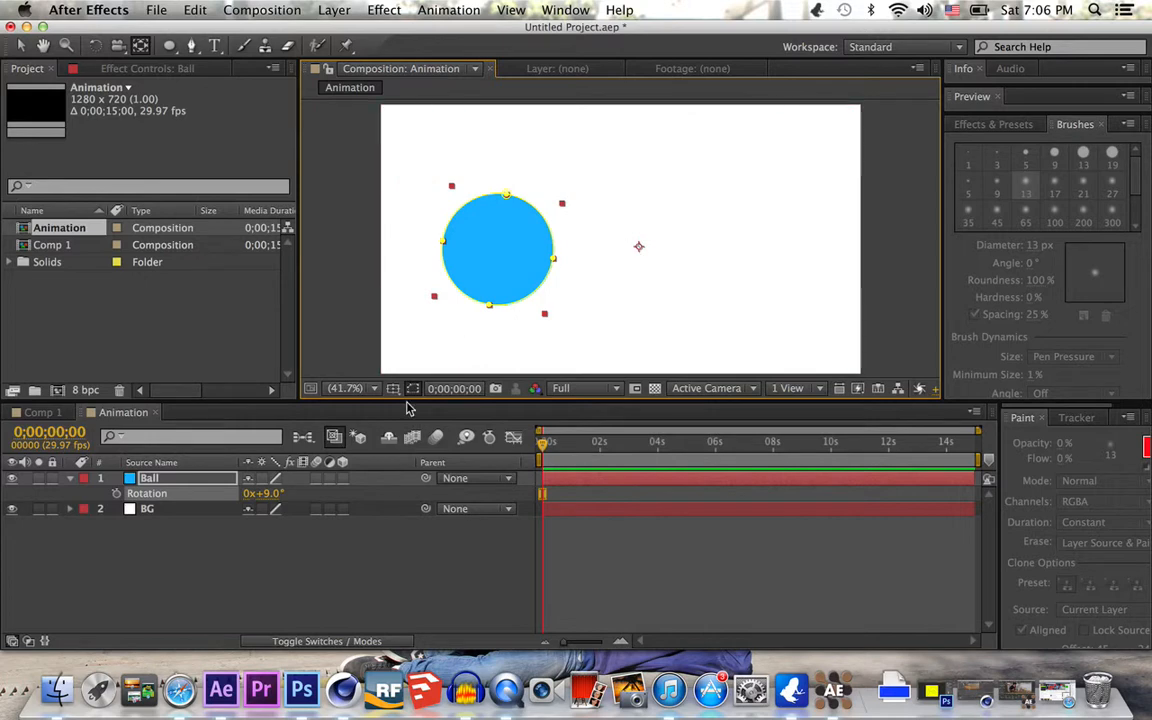
left_click(390, 577)
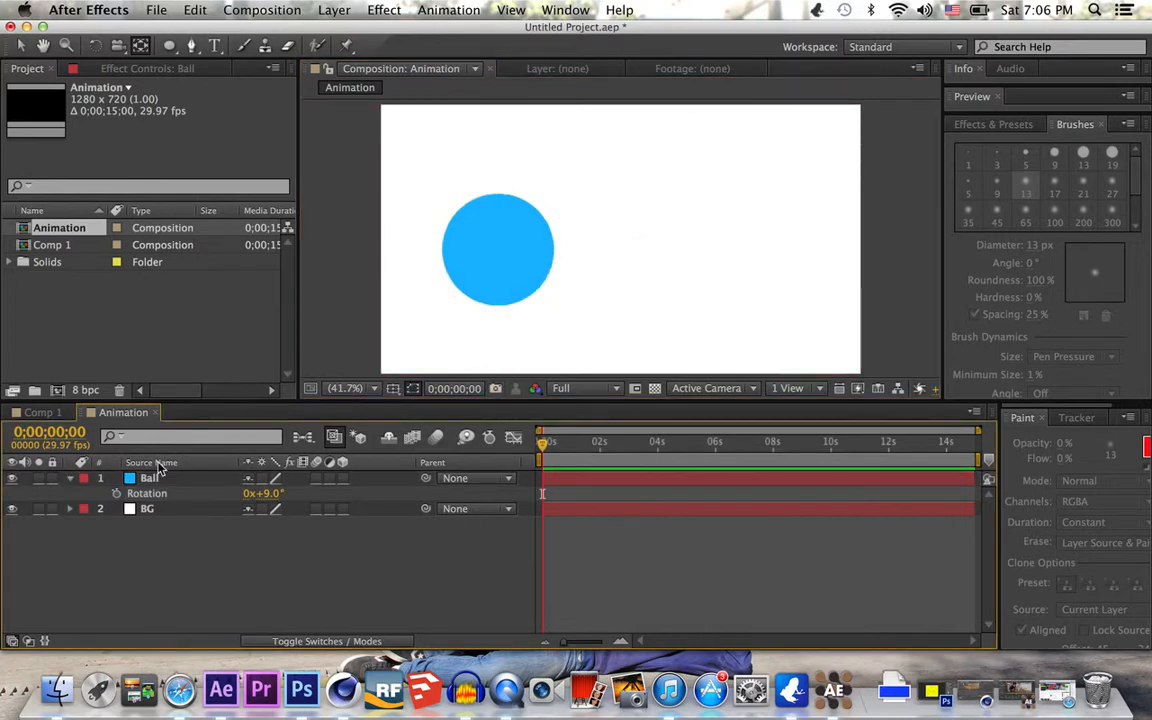
left_click(19, 46)
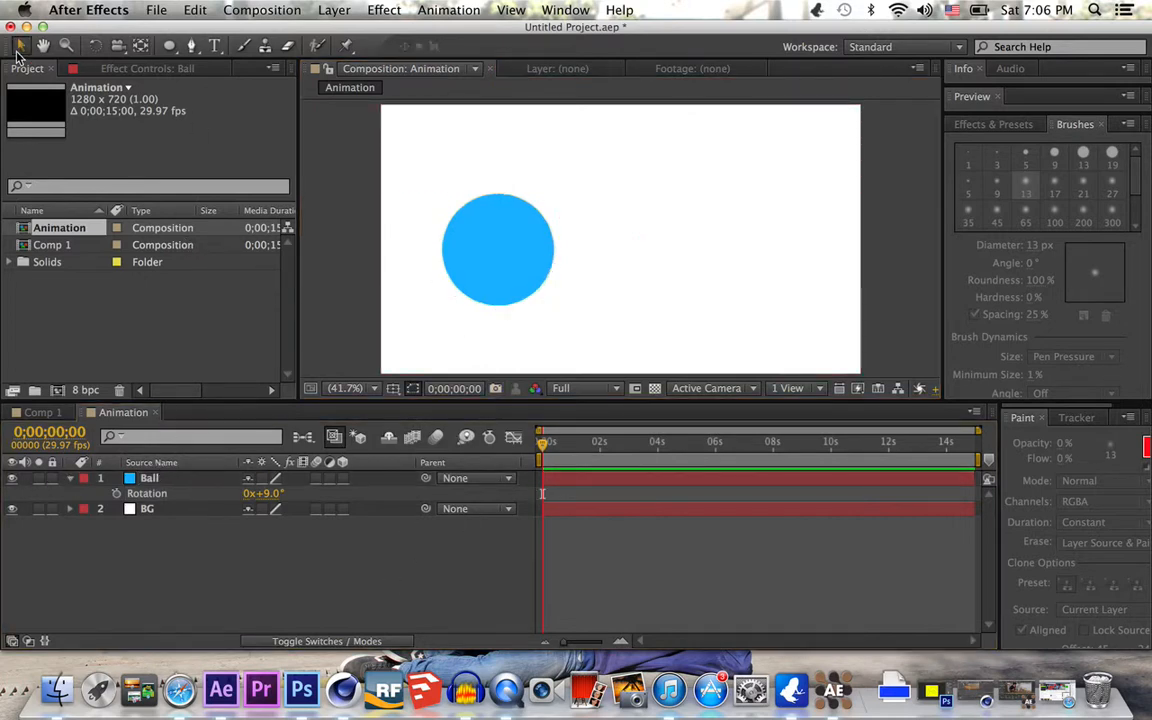
Keyframe the Ball's Scale from 100% at 0;00;00;00 to 191% at 0;00;01;01
left_click(176, 482)
key("s")
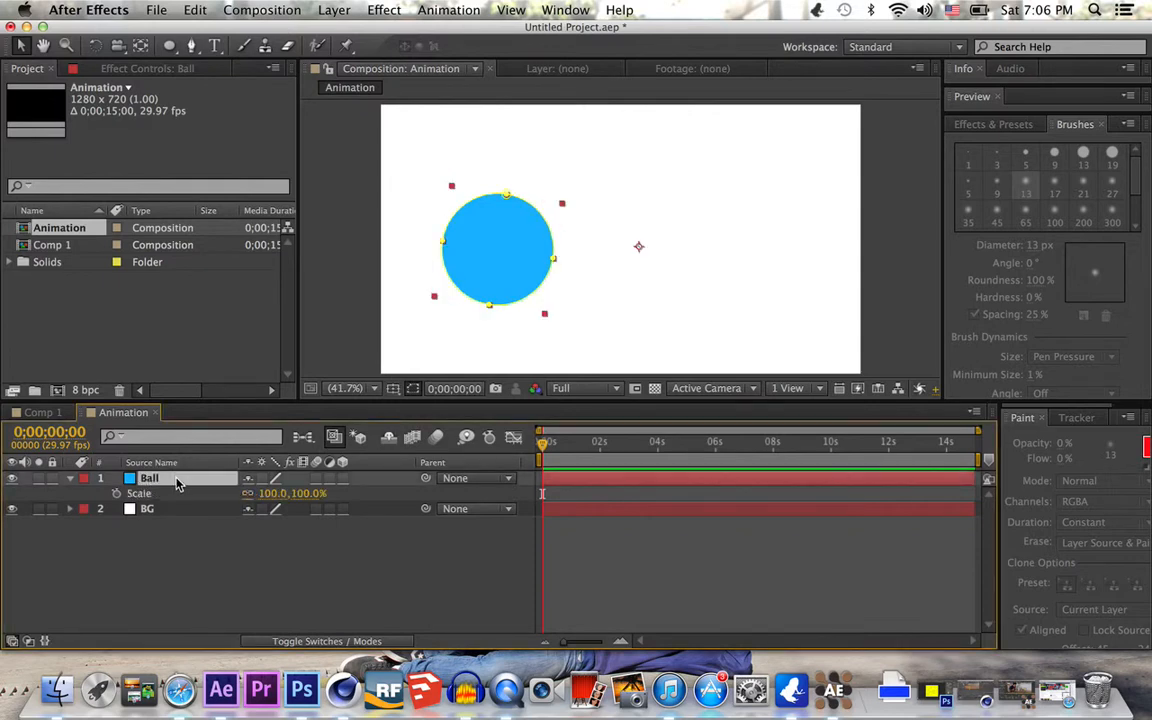
key("Return")
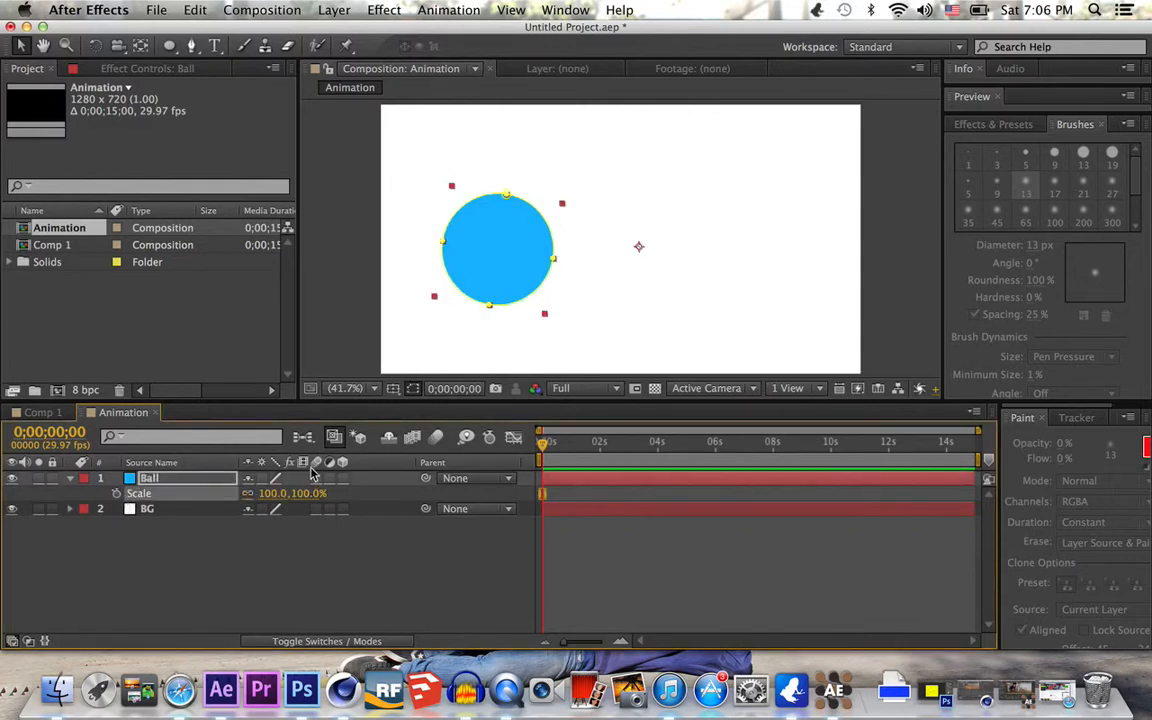
left_click(116, 493)
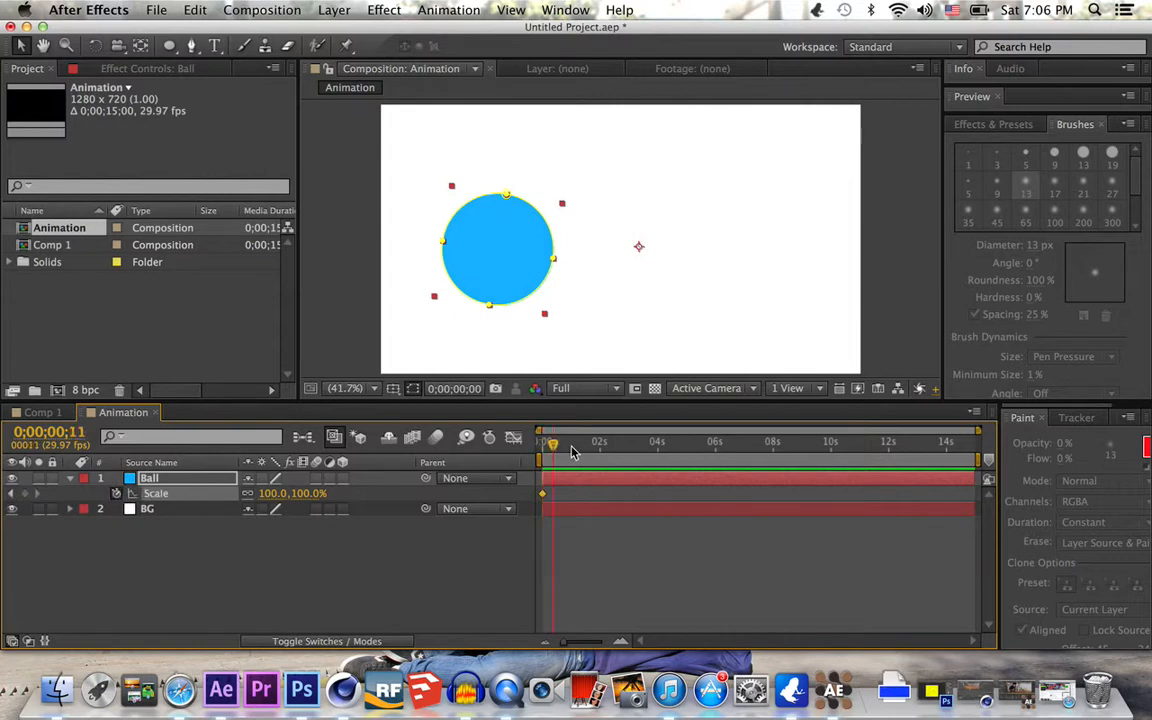
left_click_drag(278, 495, 370, 490)
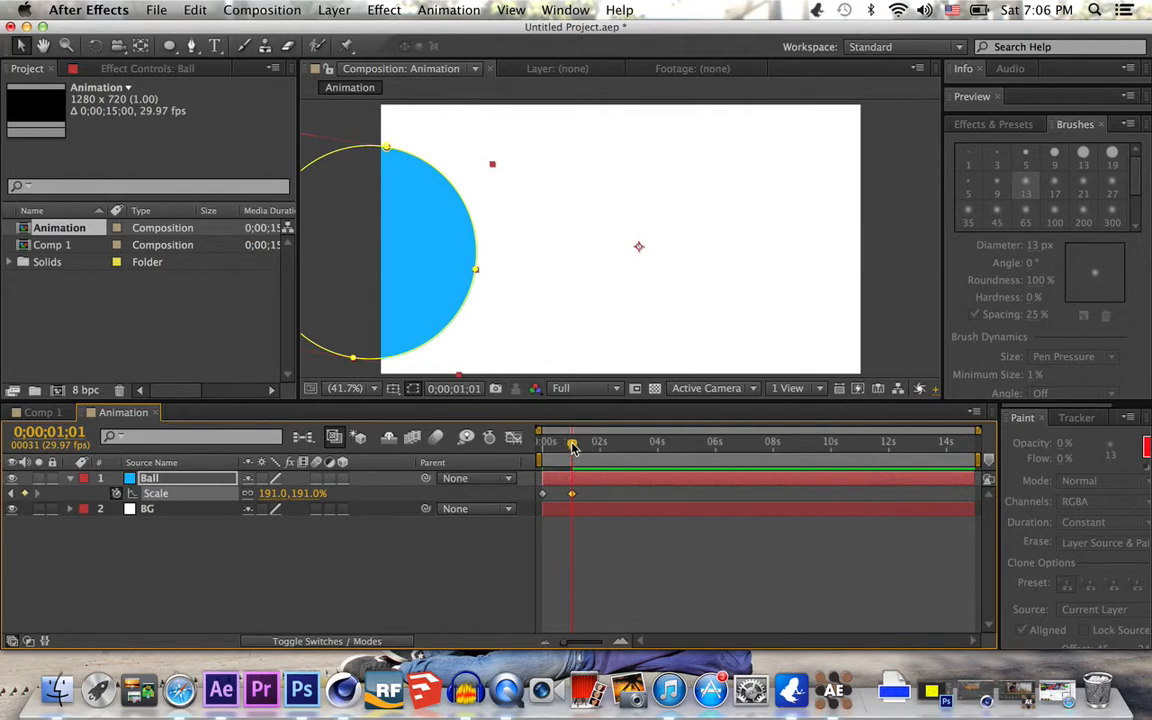
At the start of the timeline, move the anchor point to the Ball's centre with the Pan Behind tool and preview the scaling
key("Home")
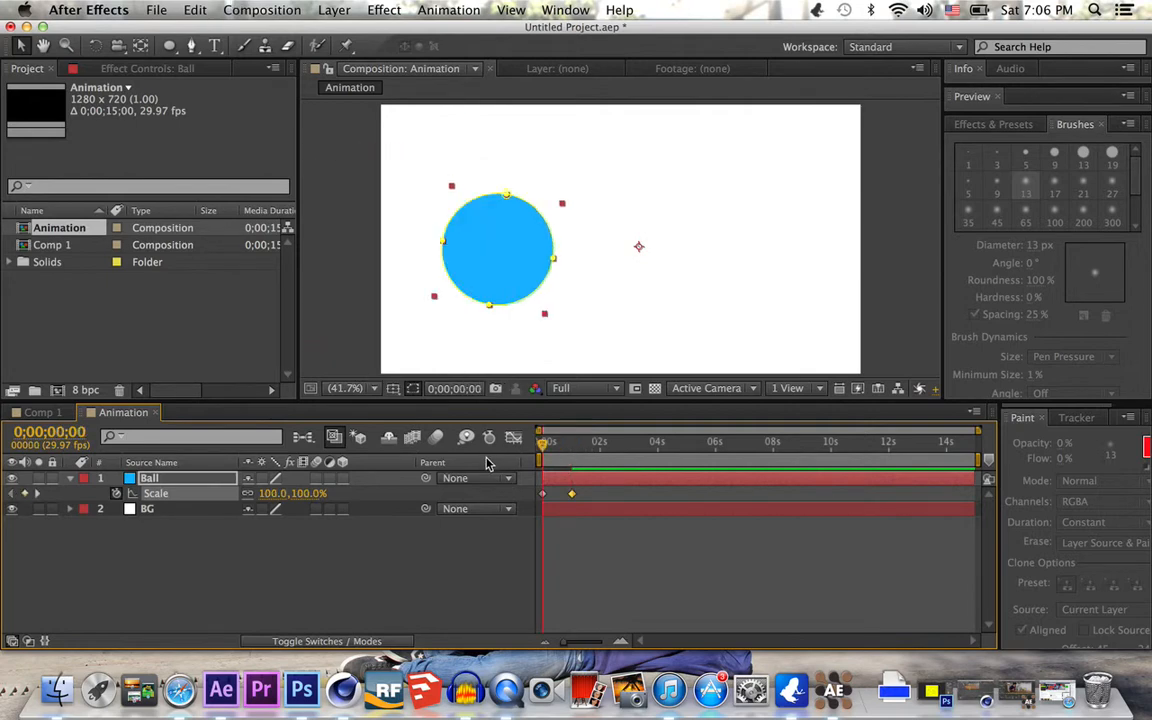
left_click(140, 45)
left_click(641, 252)
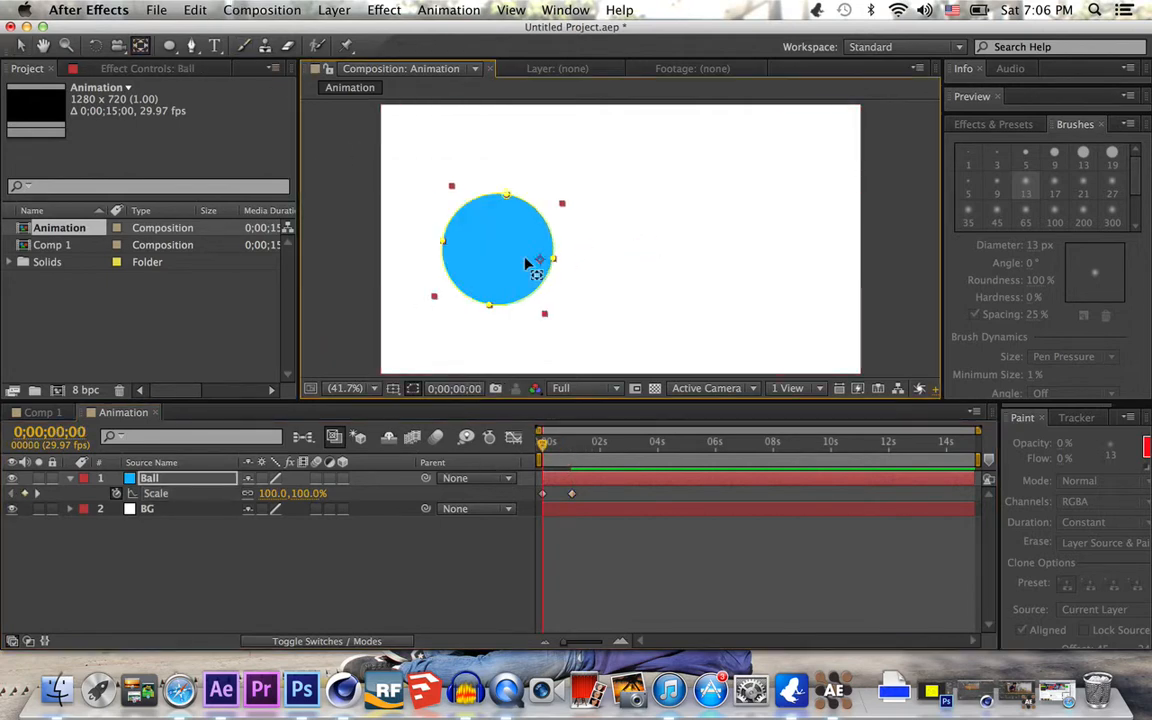
left_click_drag(494, 250, 498, 248)
key("space")
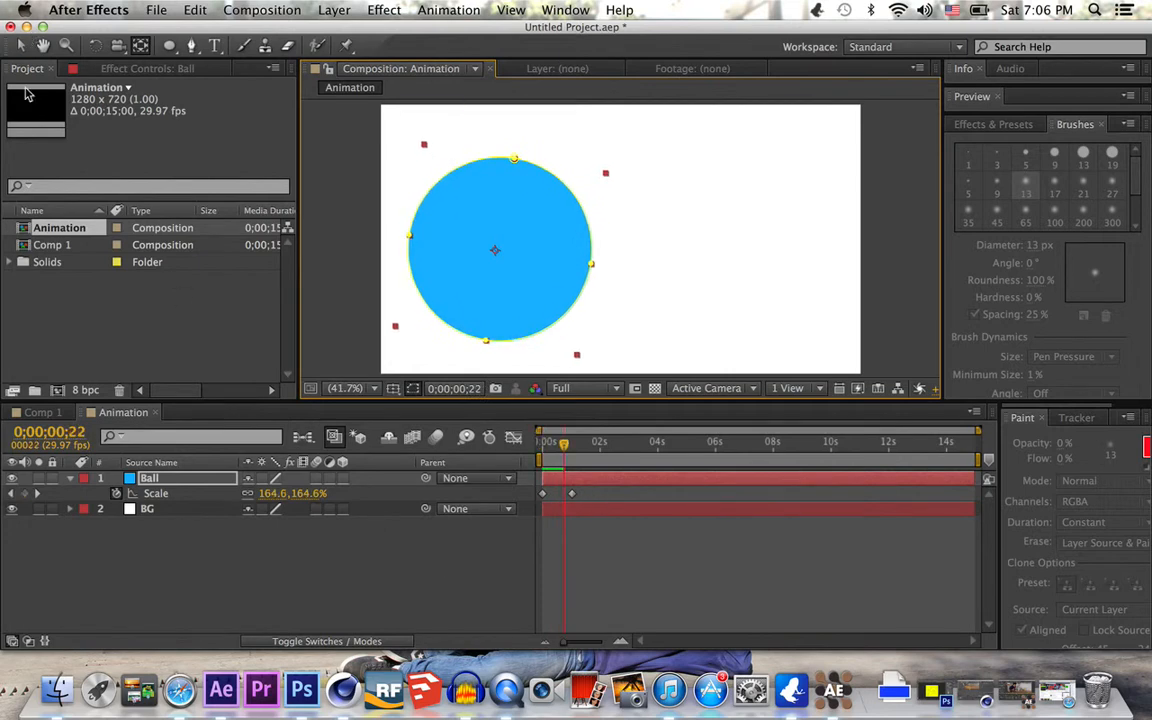
Undo the anchor point move and remove the Ball's Scale keyframes with the playhead at 0;00;00;00
key("Home")
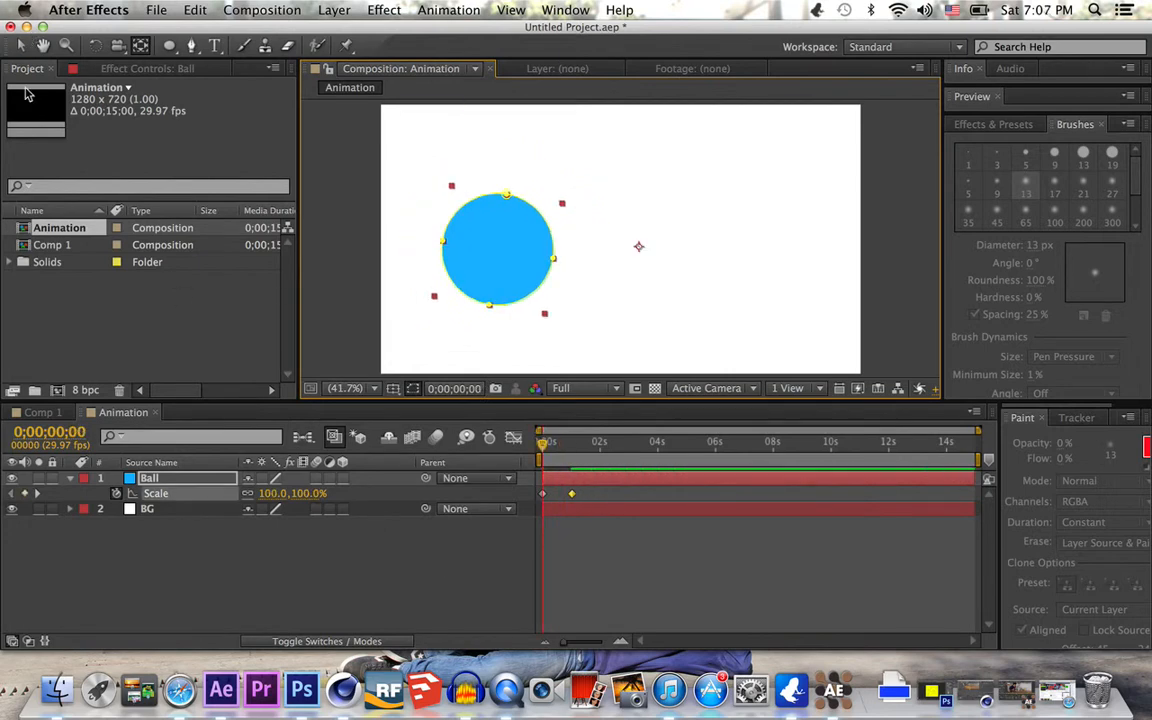
left_click(116, 493)
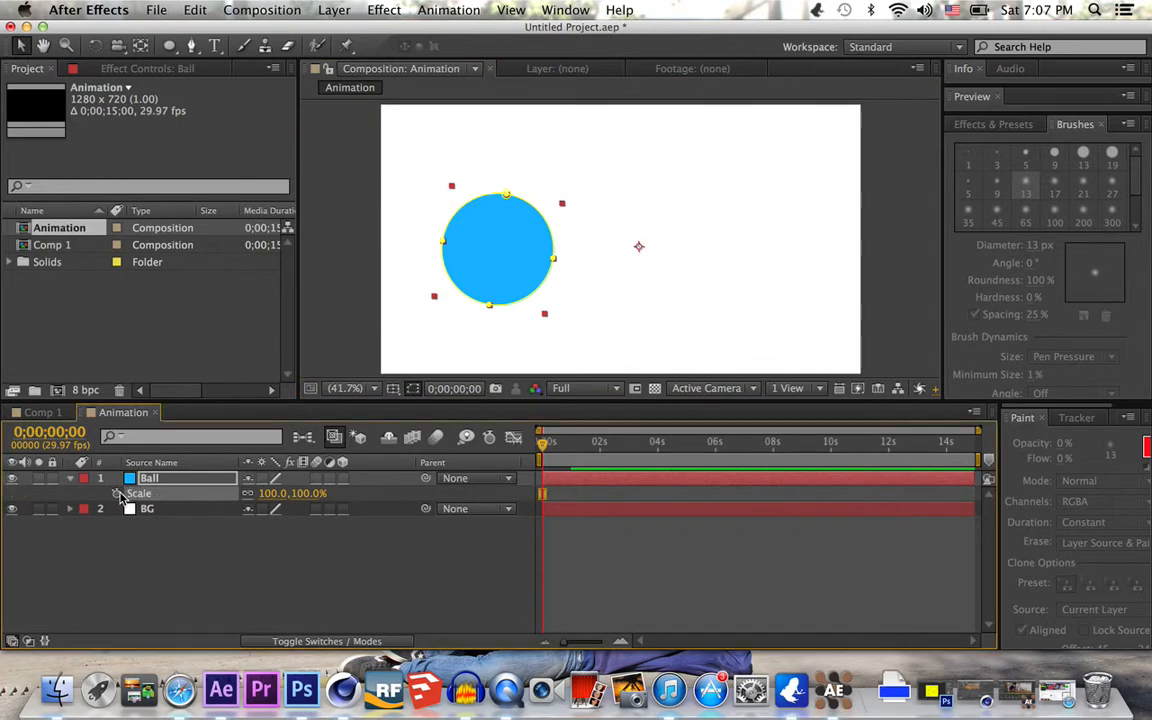
Reveal the Ball's Opacity property and try its keyframing and value adjustment at 0;00;00;00
left_click(187, 483)
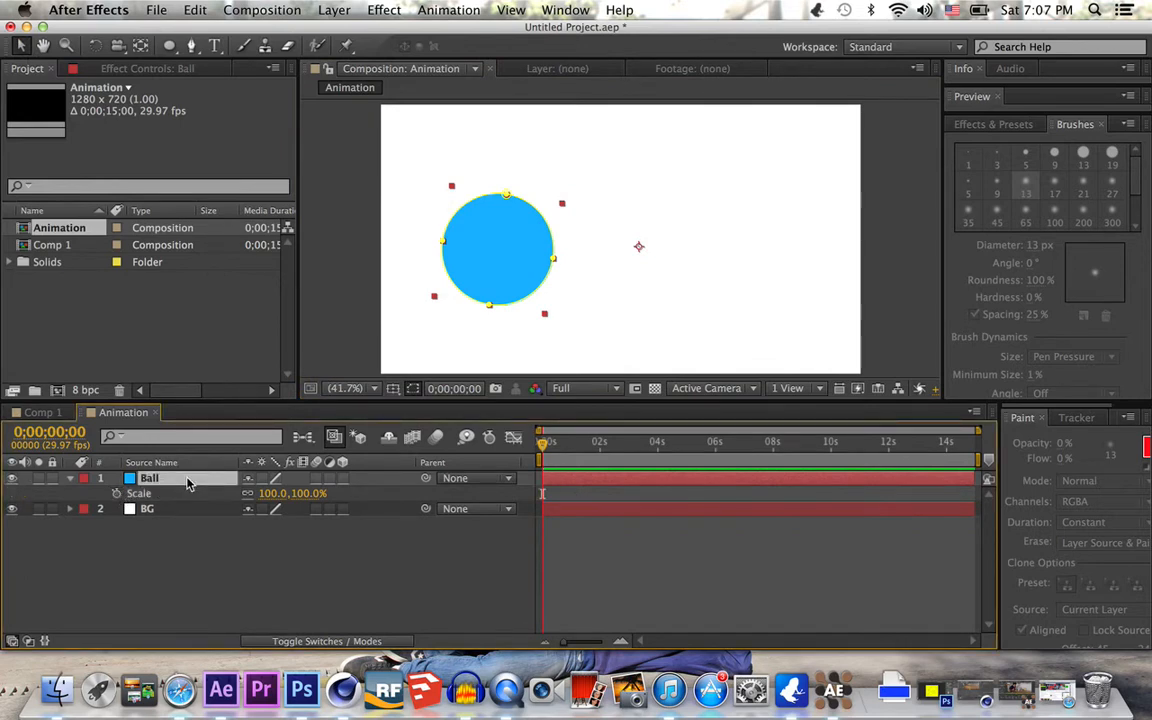
key("t")
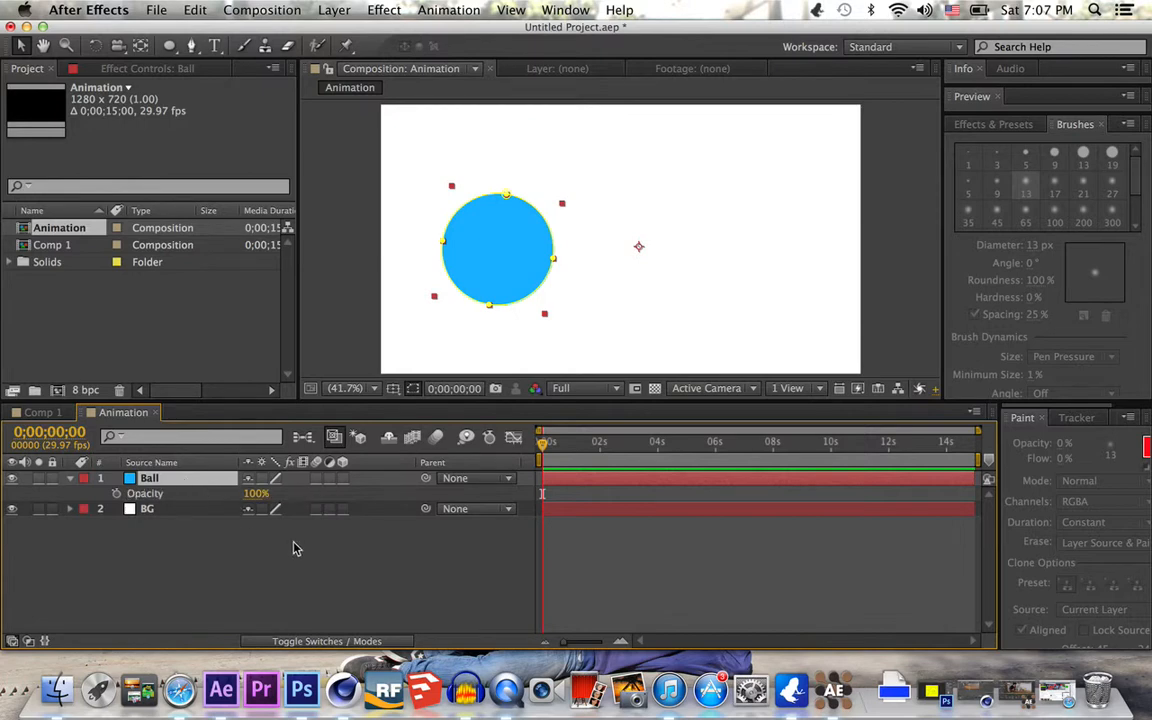
left_click(116, 493)
left_click_drag(255, 493, 326, 475)
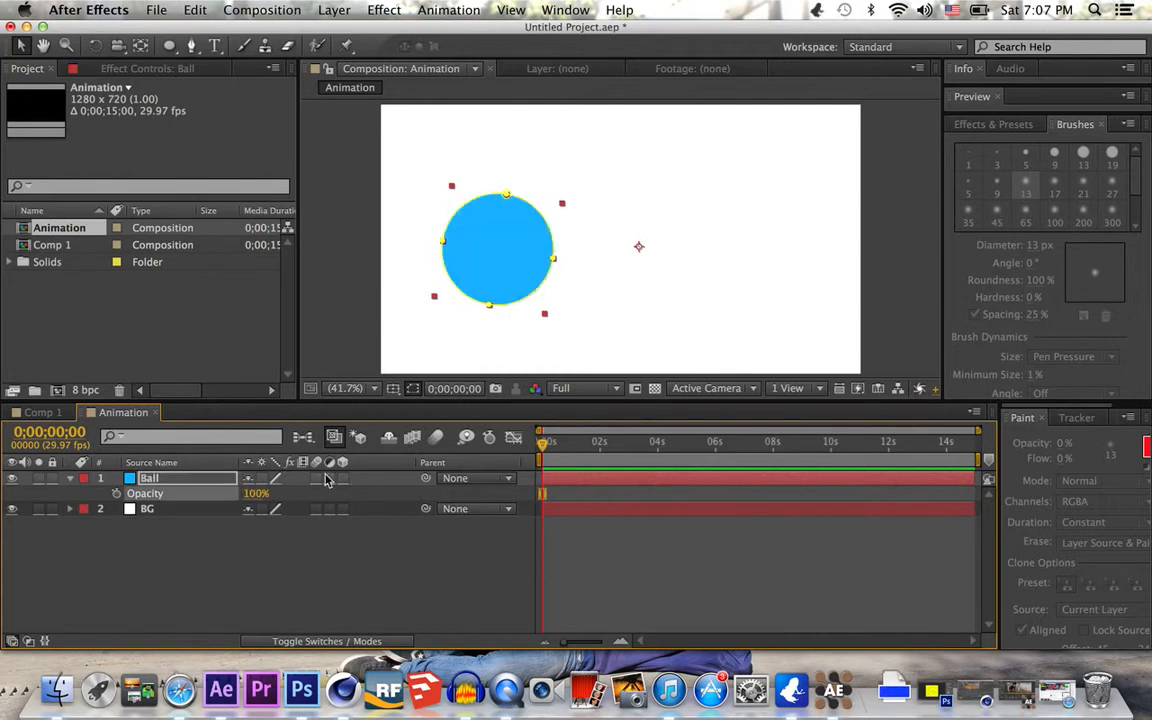
Reveal all properties of the Ball's Mask 1: Mask Path, Mask Feather, Mask Opacity and Mask Expansion
left_click(193, 479)
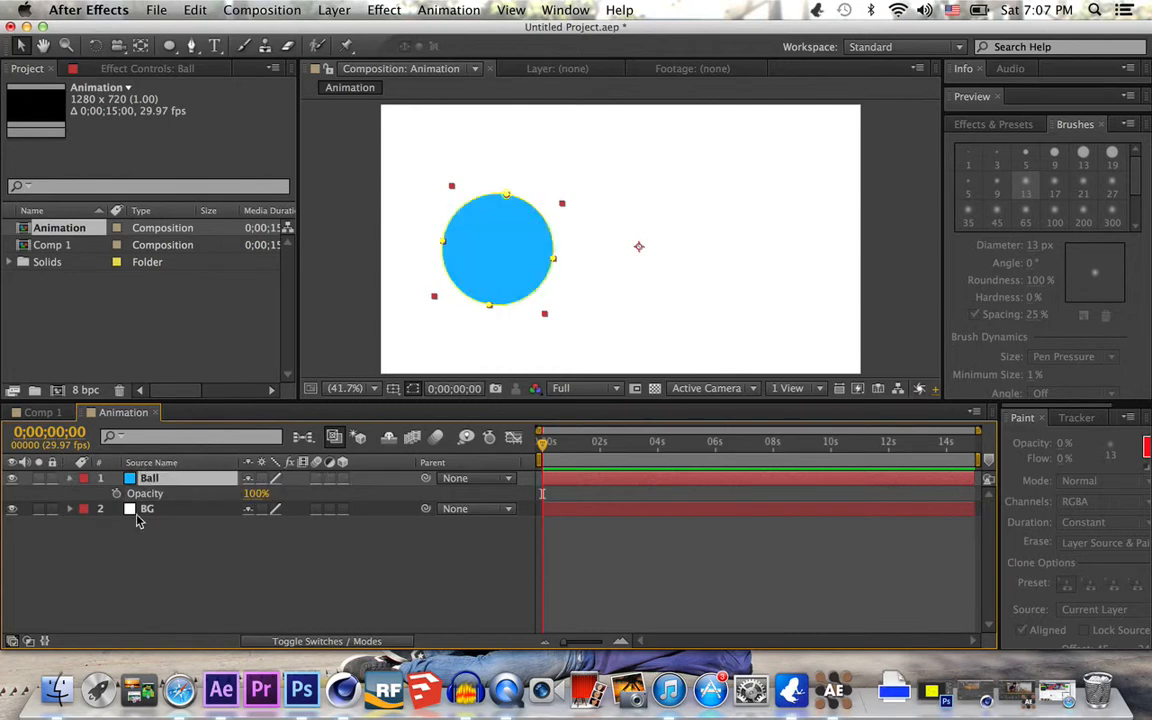
left_click(70, 478)
key("m")
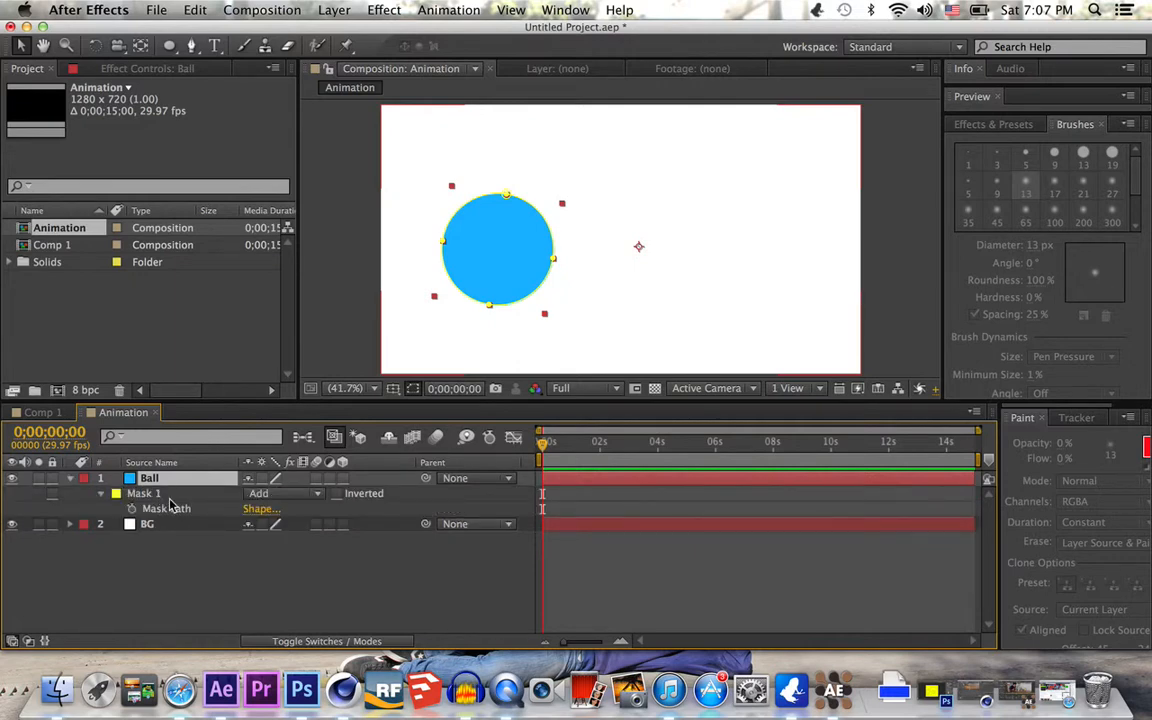
left_click(101, 494)
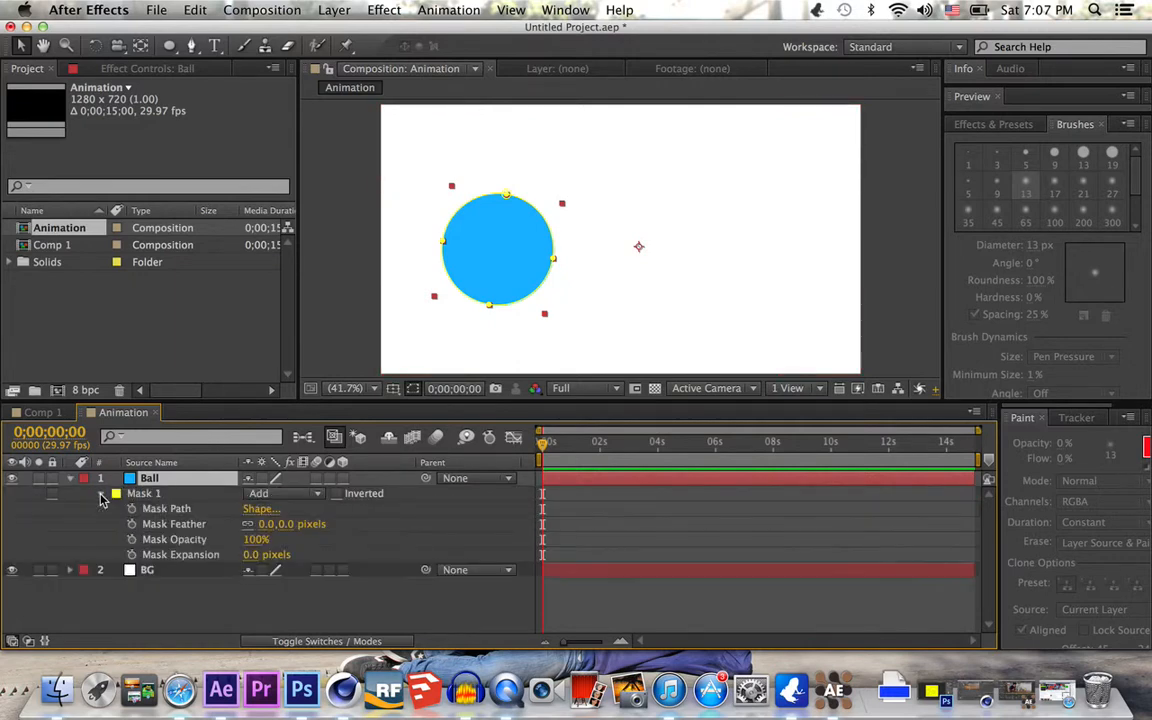
left_click(70, 478)
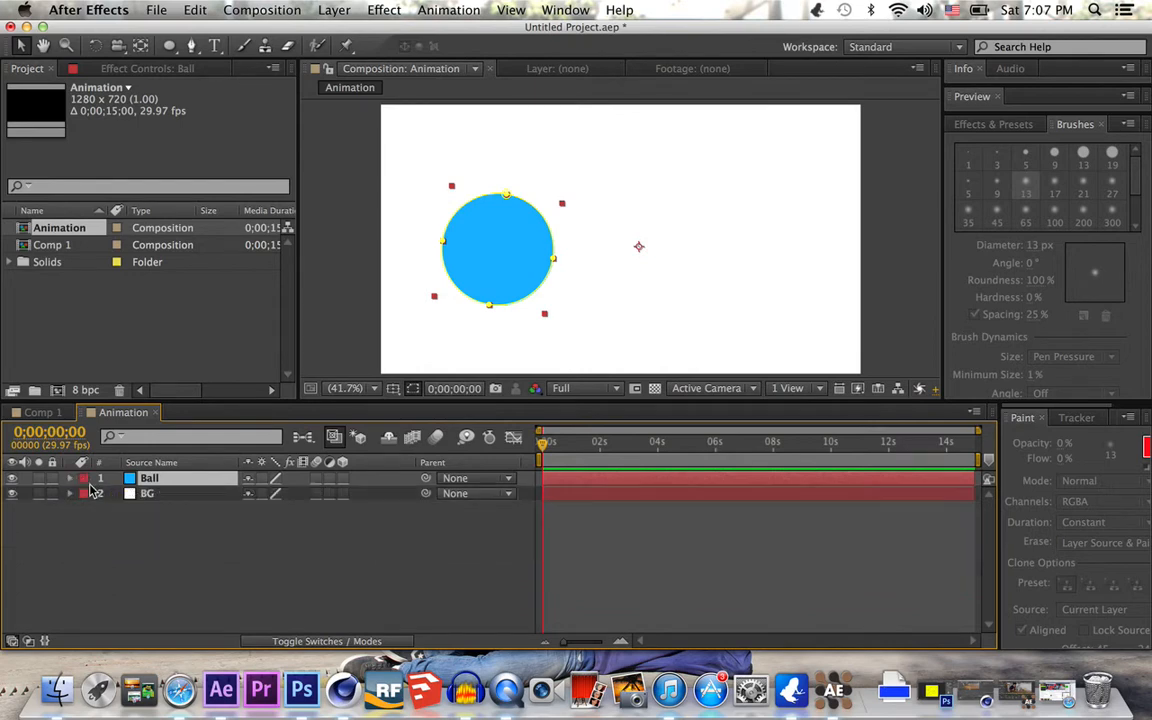
key("m")
key("m")
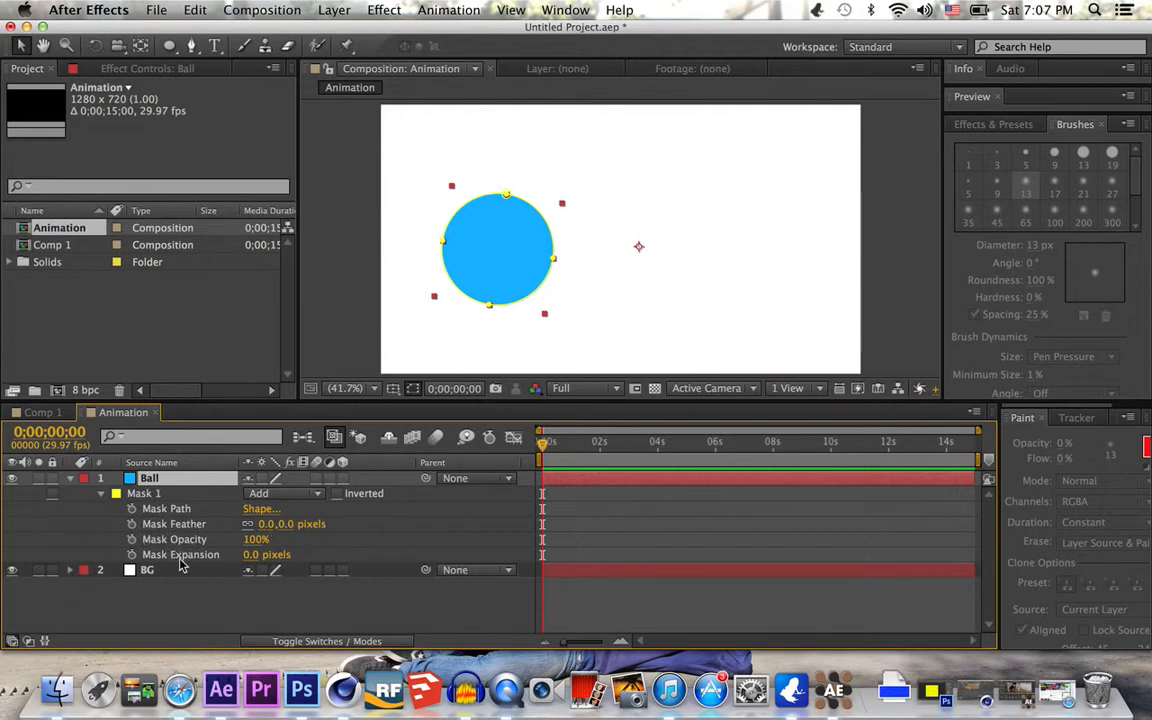
Keyframe the Ball's Mask Path at 0;00;00;00 and pull its right vertex toward the lower right at 0;00;00;25
left_click(132, 510)
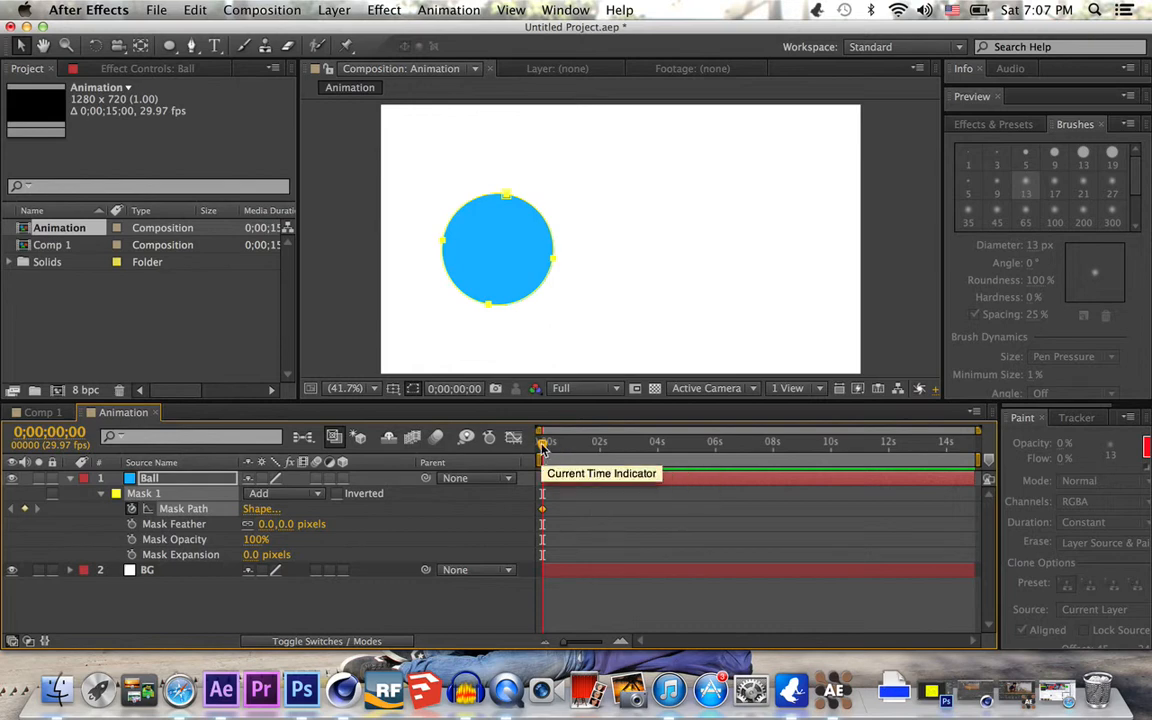
left_click_drag(544, 444, 566, 449)
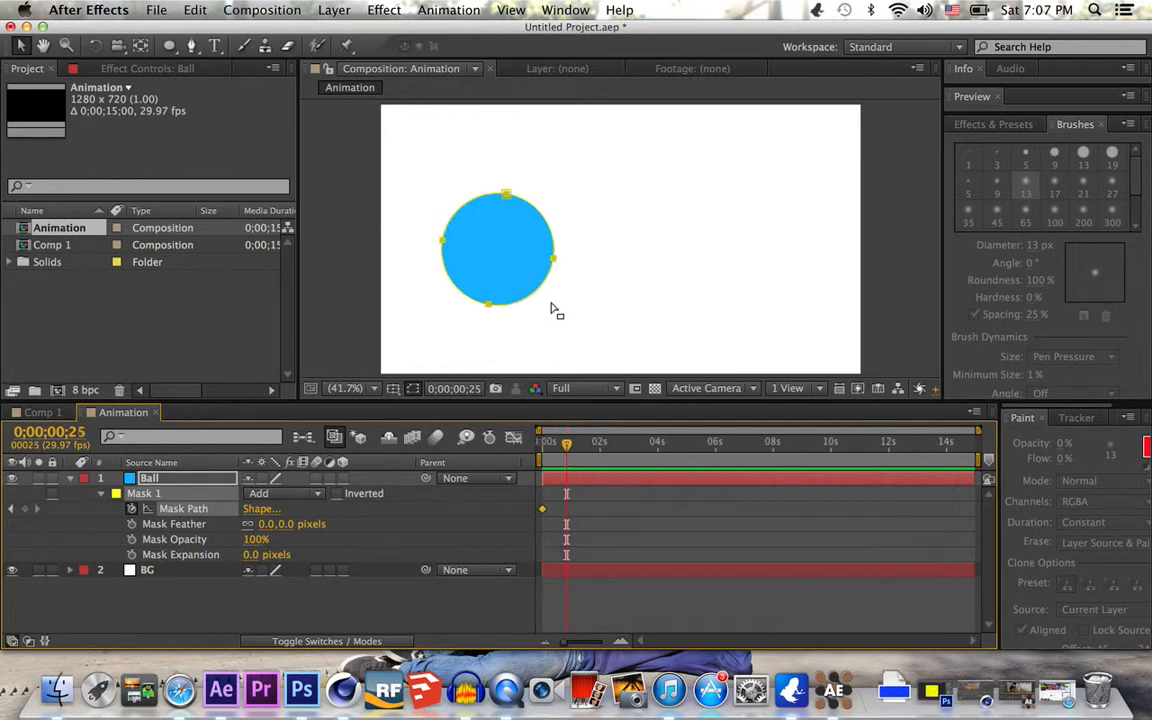
left_click(540, 268)
left_click_drag(553, 260, 622, 315)
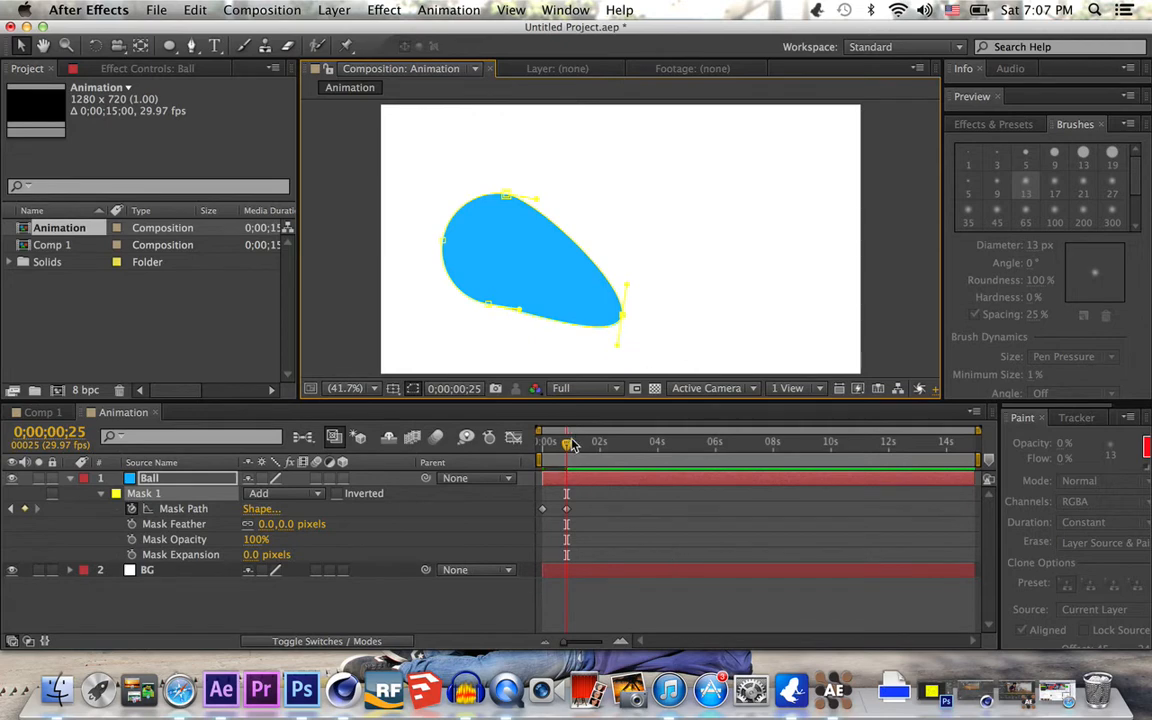
Extend the Mask Path animation around 0;00;01;18 by moving the mask's top and bottom vertices toward the lower right, and deselect the layer
left_click_drag(566, 445, 590, 449)
left_click_drag(508, 197, 706, 288)
left_click_drag(586, 443, 590, 441)
left_click_drag(489, 304, 641, 354)
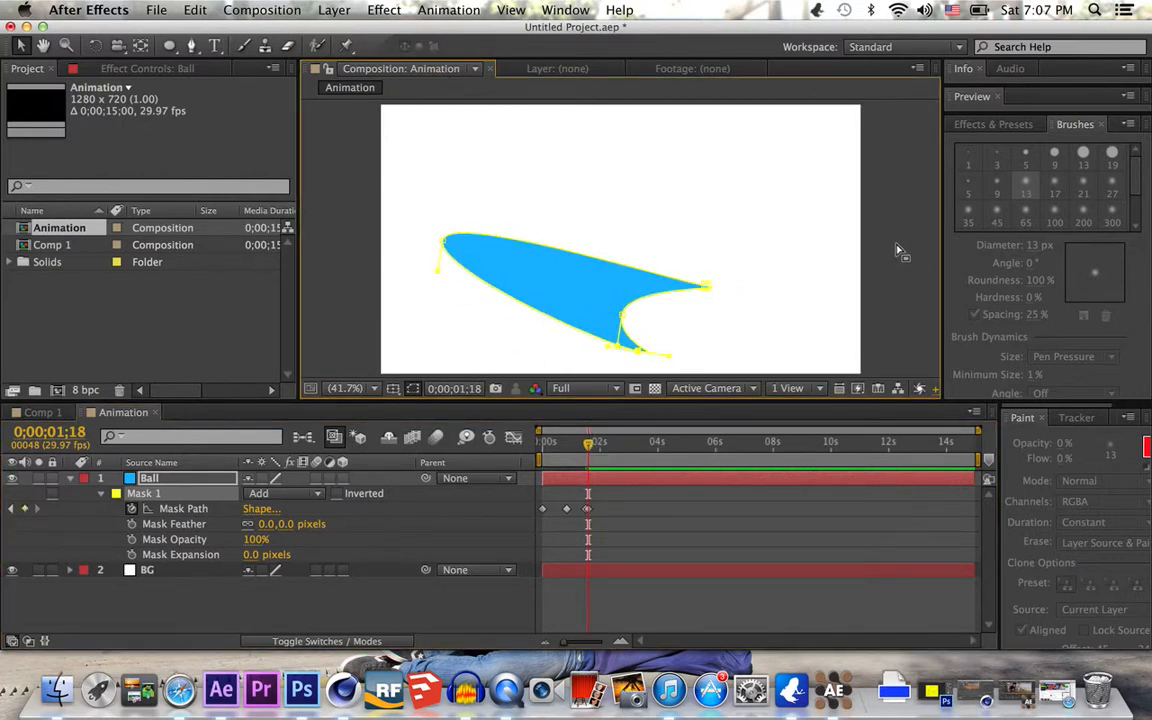
left_click(893, 306)
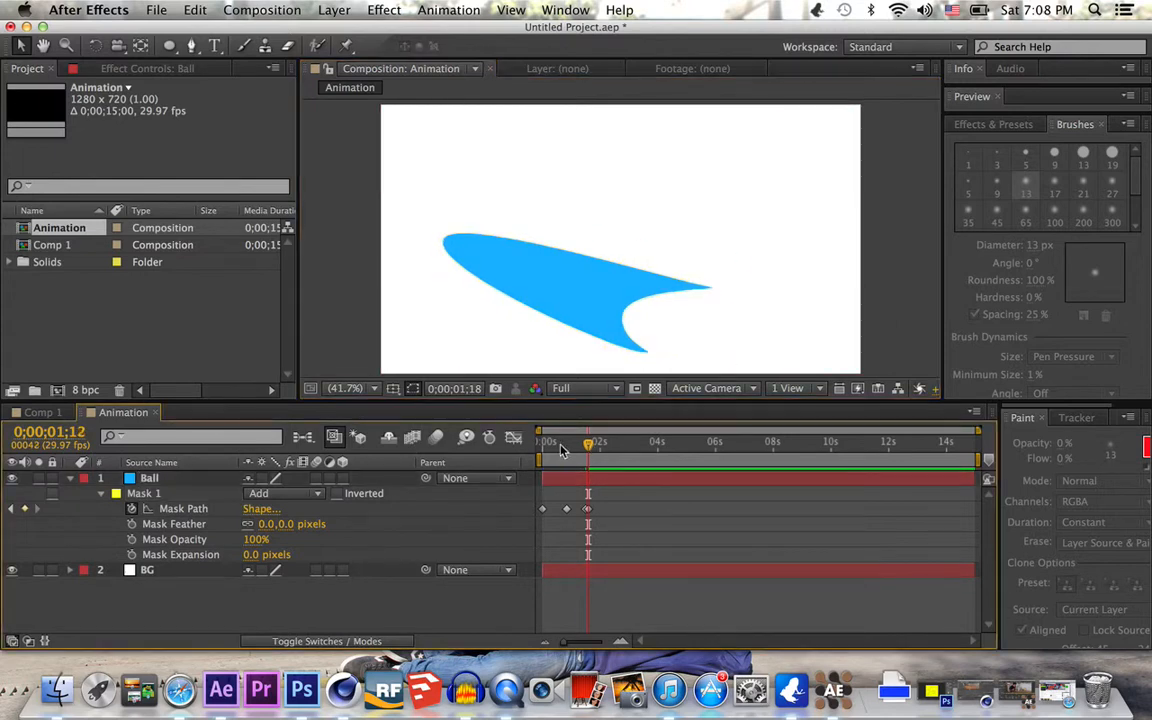
Preview the mask shape animation from the start and remove all Mask Path keyframes with the playhead at 0;00;00;00
key("Home")
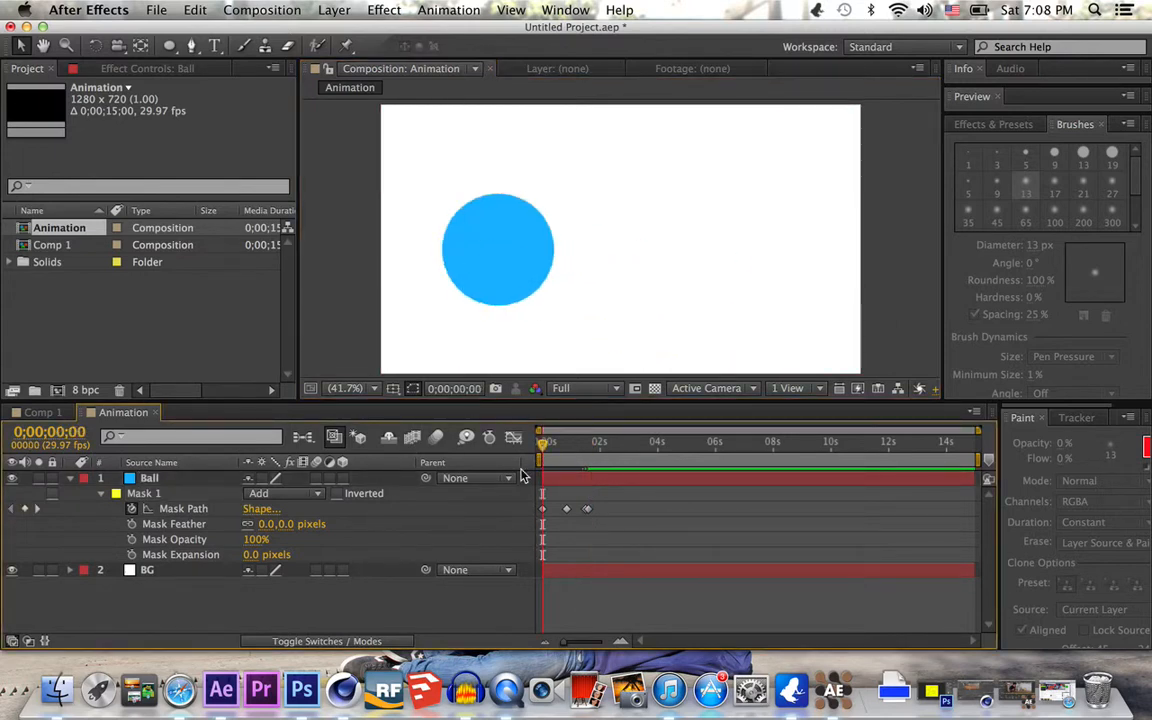
key("space")
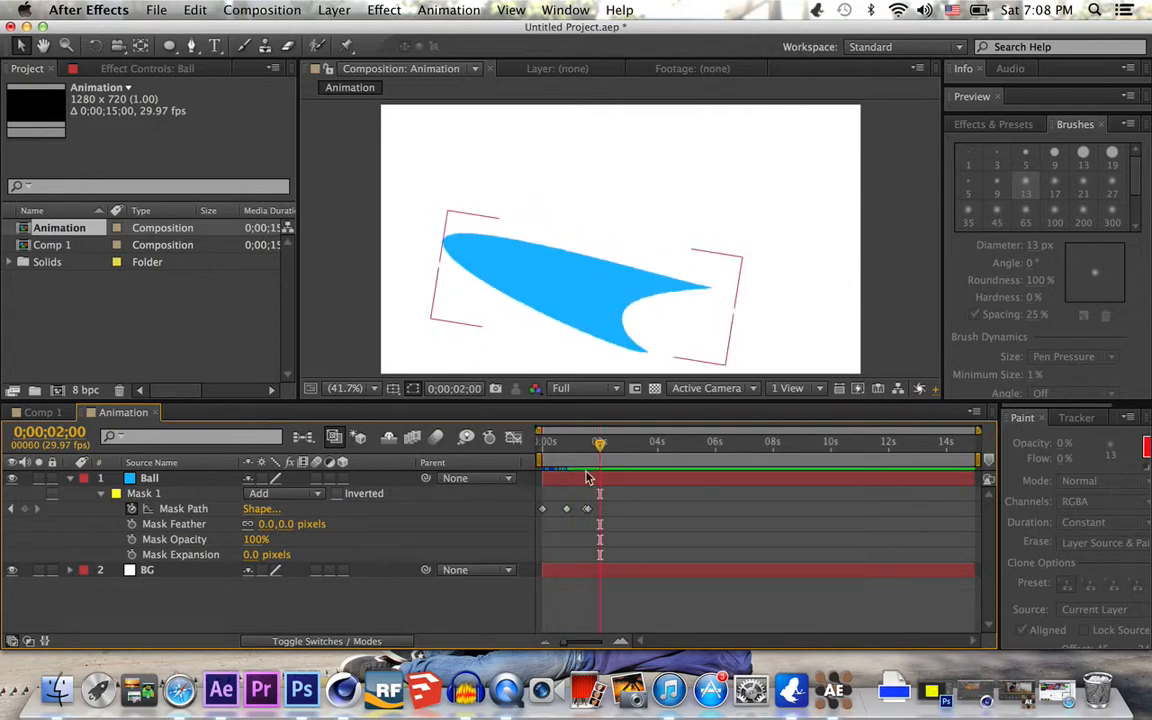
left_click_drag(599, 452, 437, 472)
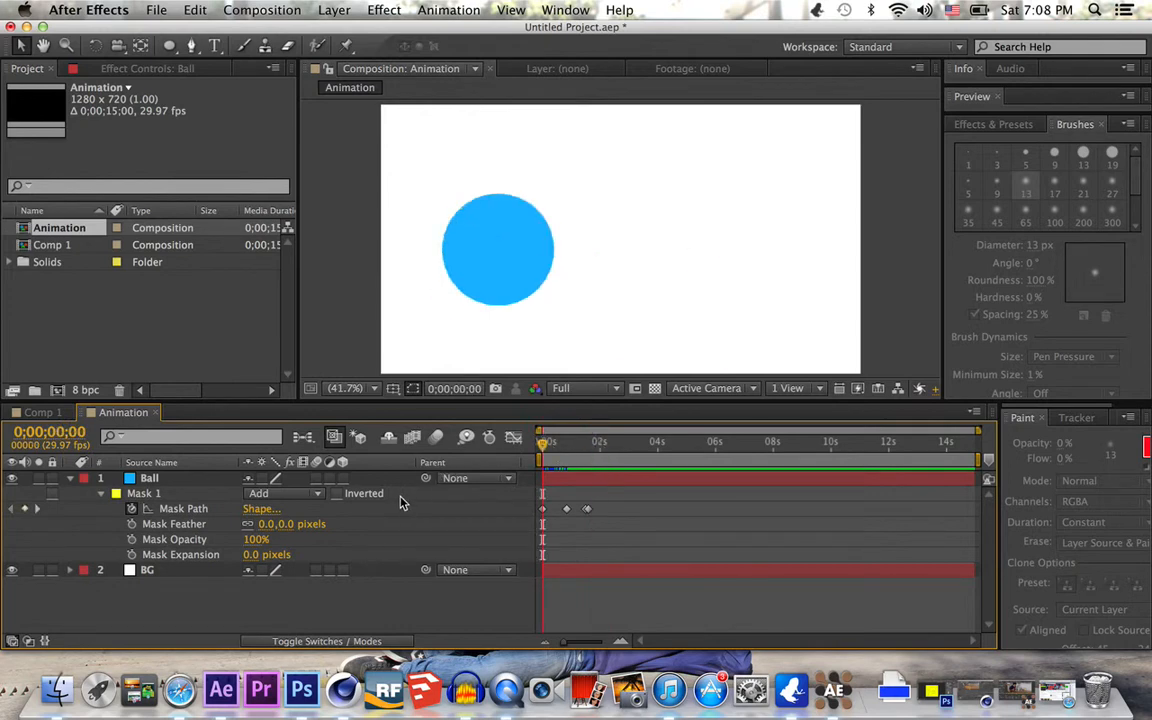
left_click(131, 509)
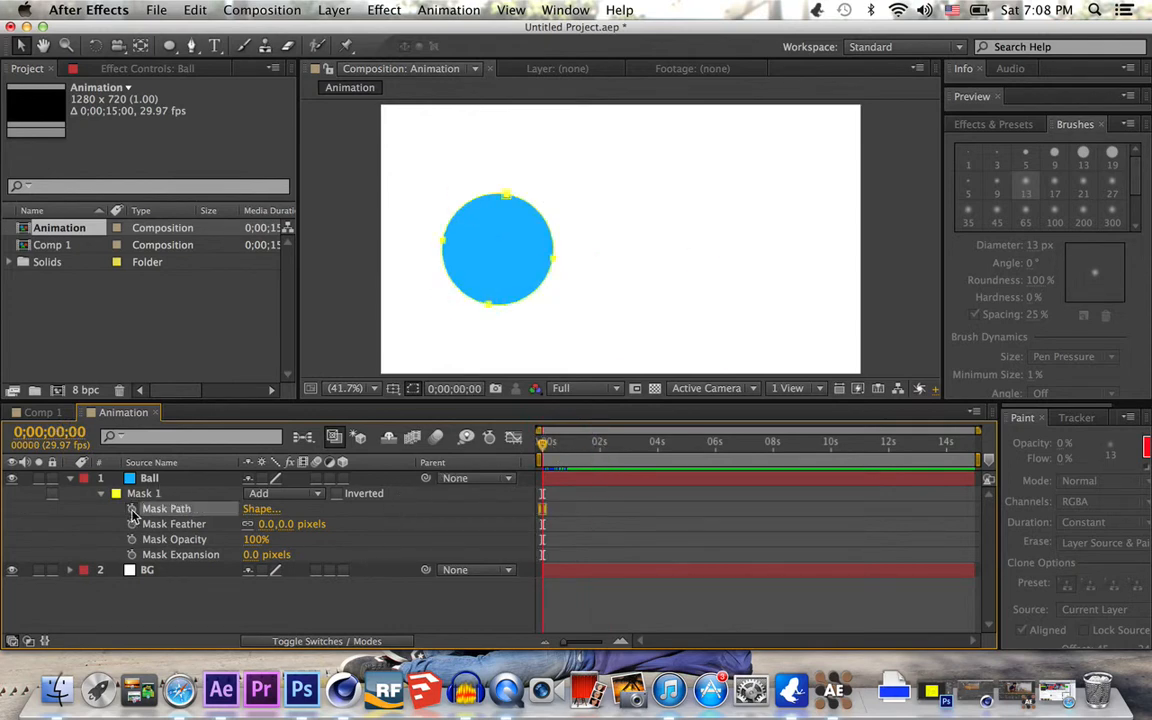
Collapse the Ball layer's mask properties and extend the end of the work area to about 0;00;06;15
left_click(69, 478)
left_click(199, 483)
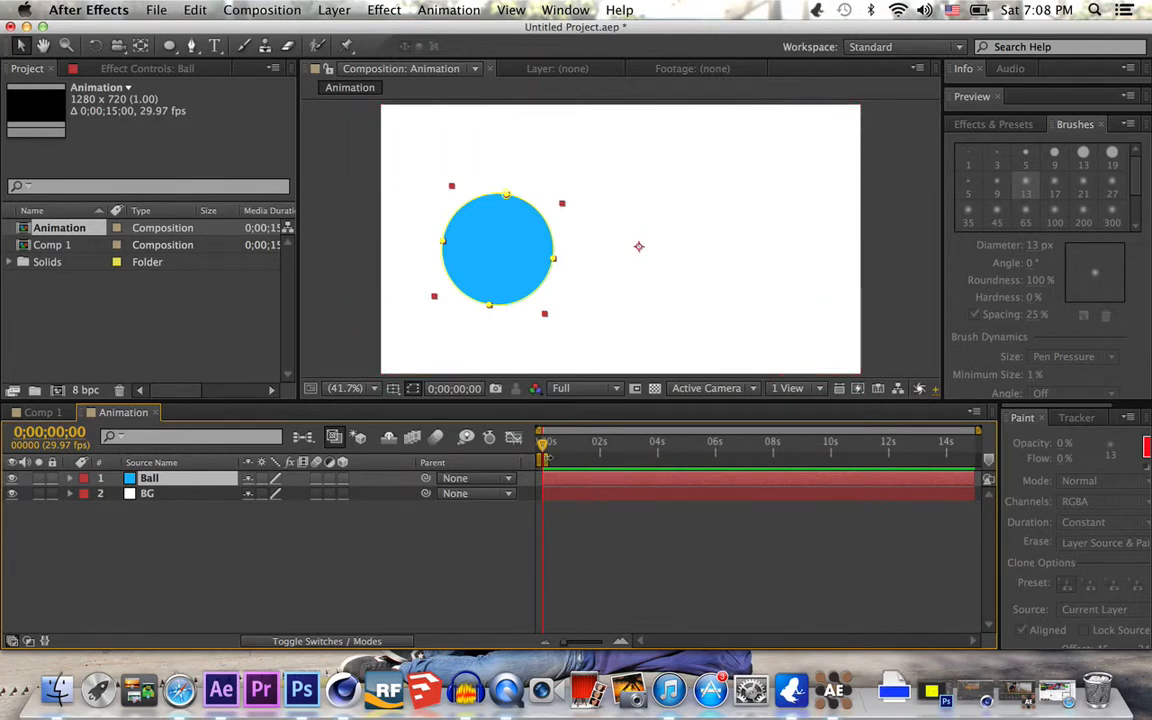
mouse_move(546, 458)
left_mouse_down()
mouse_move(775, 458)
mouse_move(733, 461)
left_mouse_up()
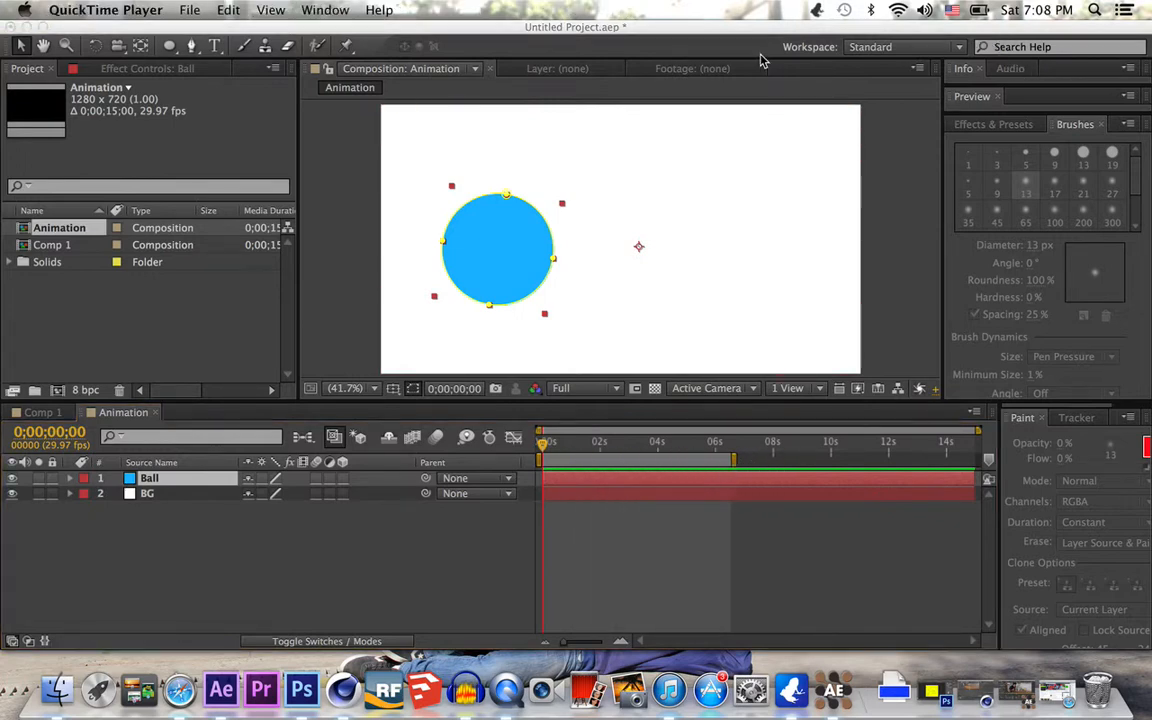
Enlarge the Preview panel to show its controls, run a RAM preview of the work area, and return the playhead to the start
left_click(1022, 141)
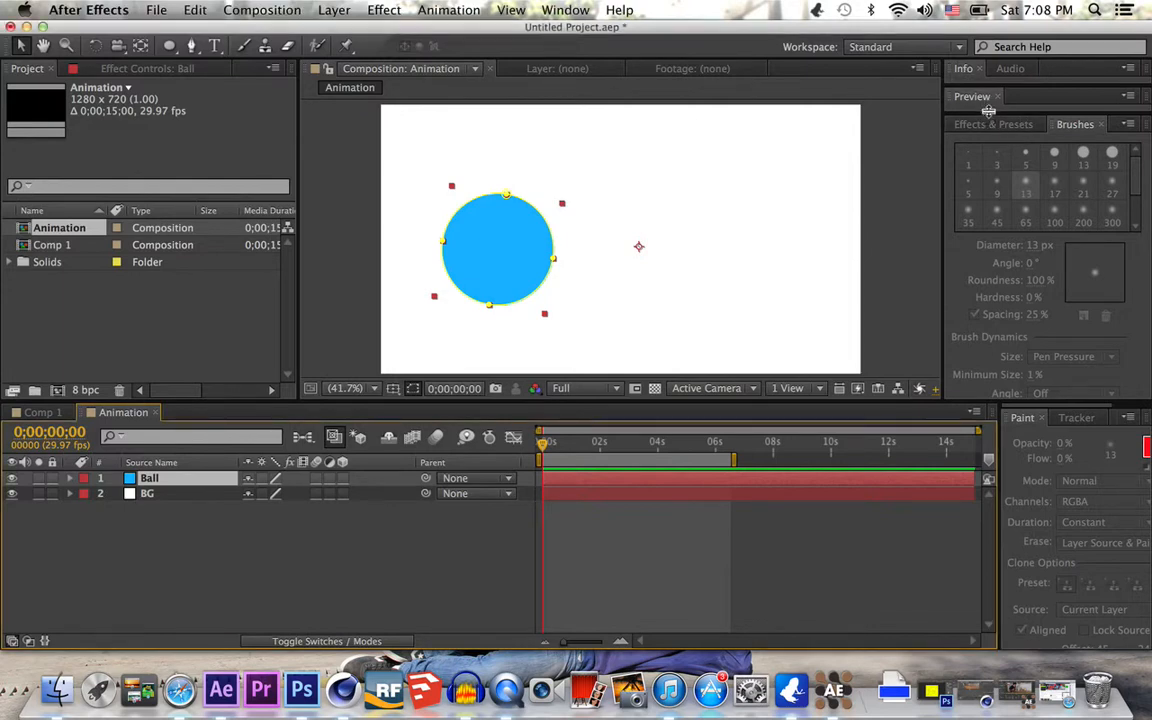
left_click_drag(988, 111, 1023, 293)
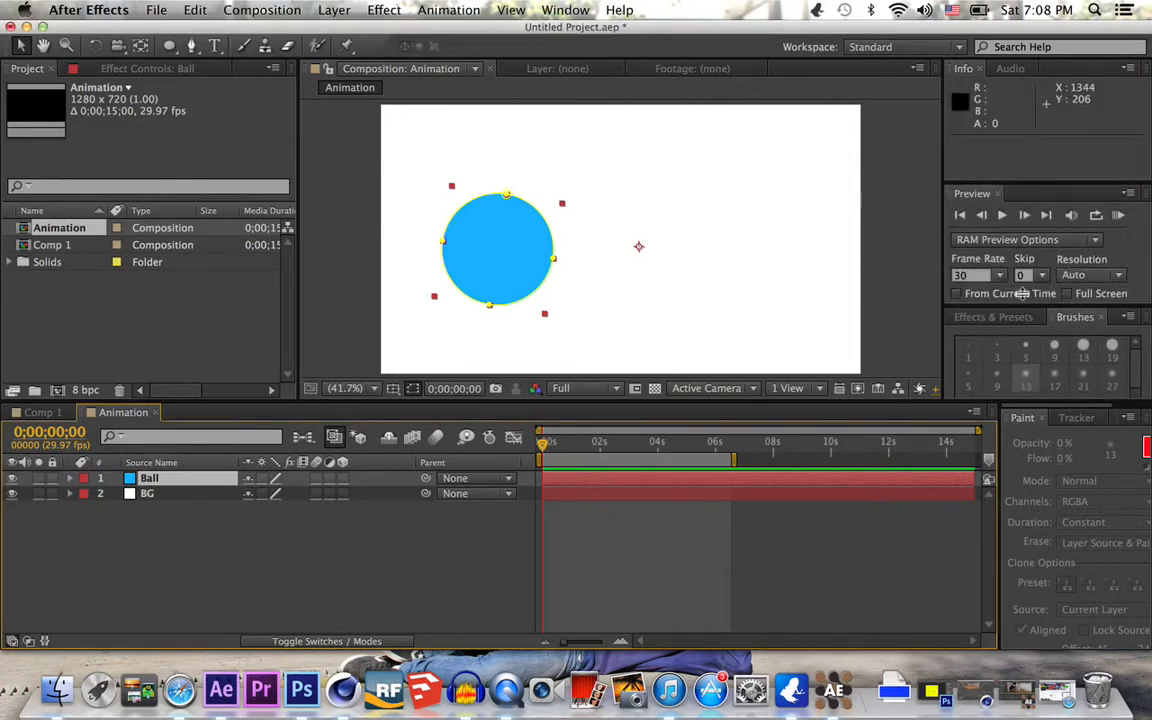
left_click(1118, 216)
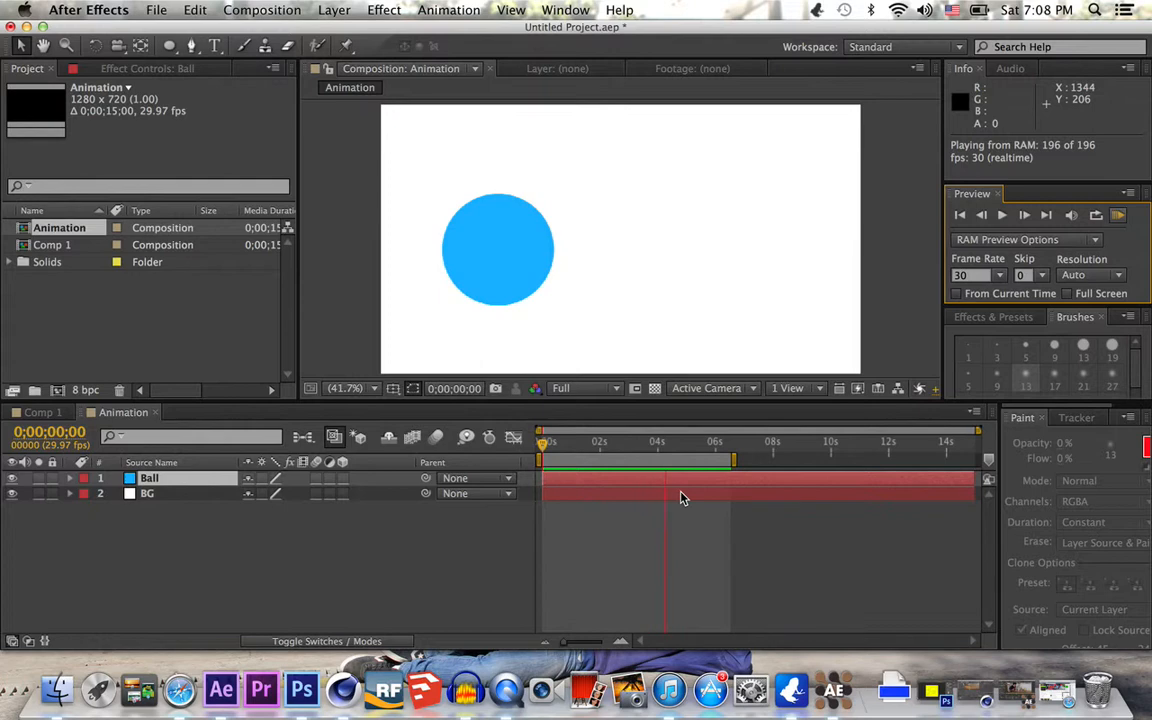
key("space")
left_click_drag(632, 445, 536, 463)
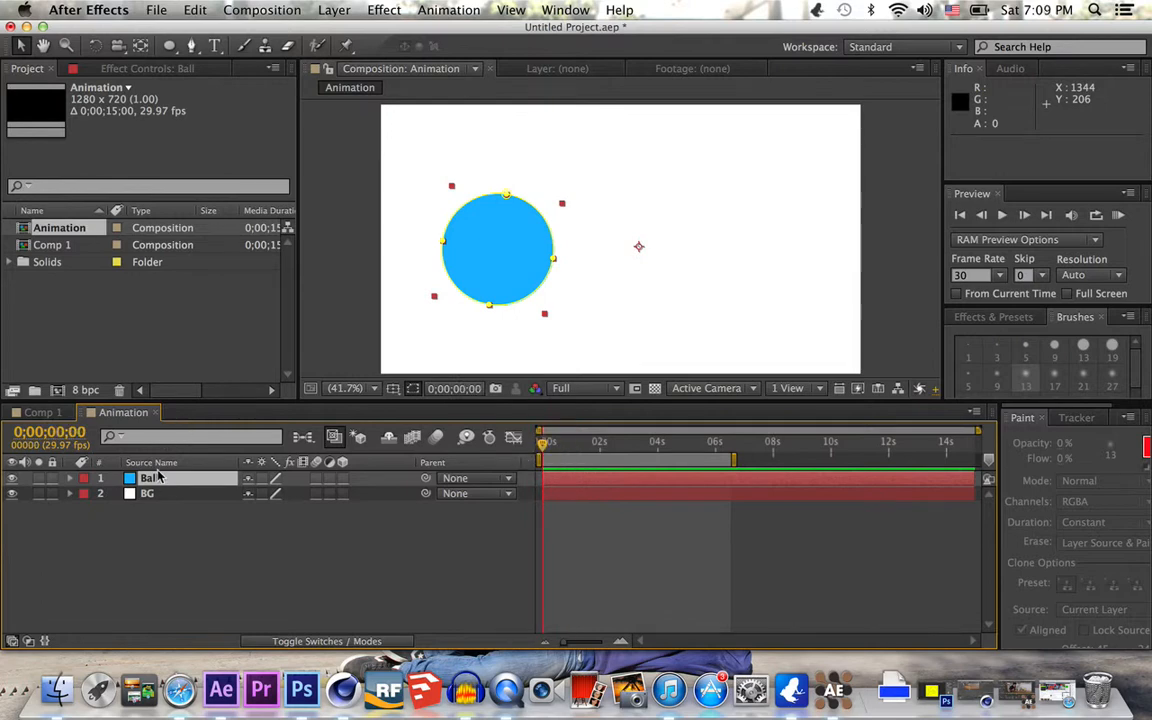
Reveal the Ball's Scale, try enlarging it to 162%, undo the change, and reselect the Ball layer
key("s")
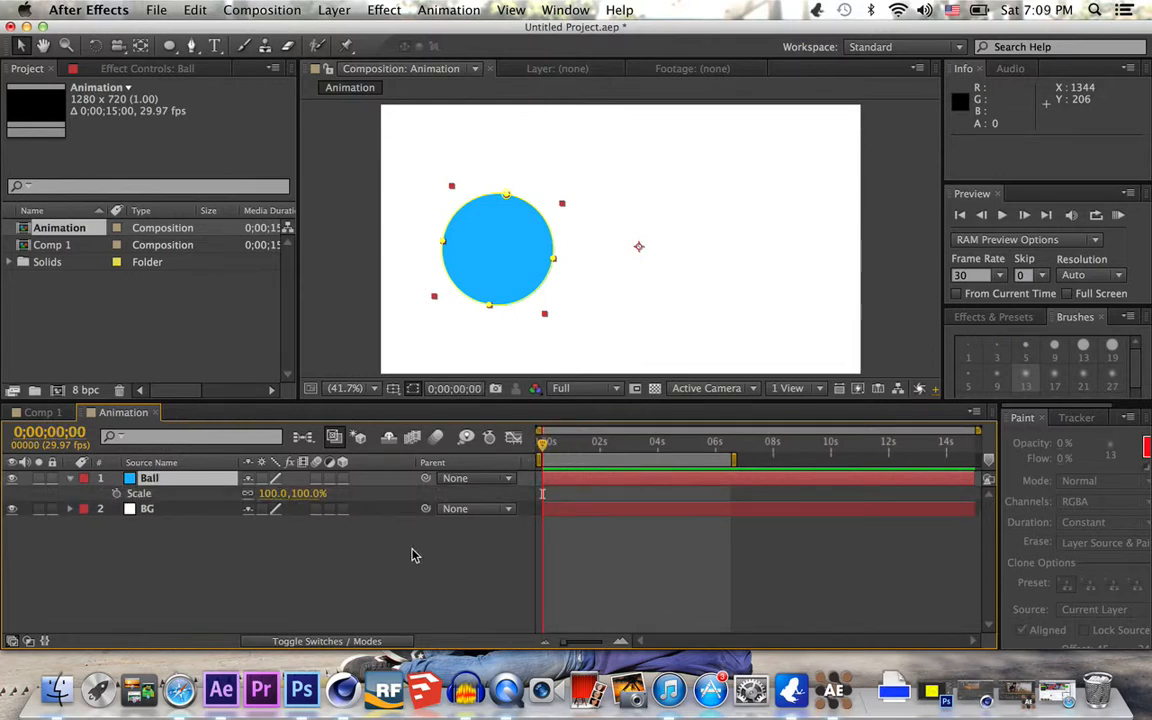
left_click_drag(272, 493, 329, 494)
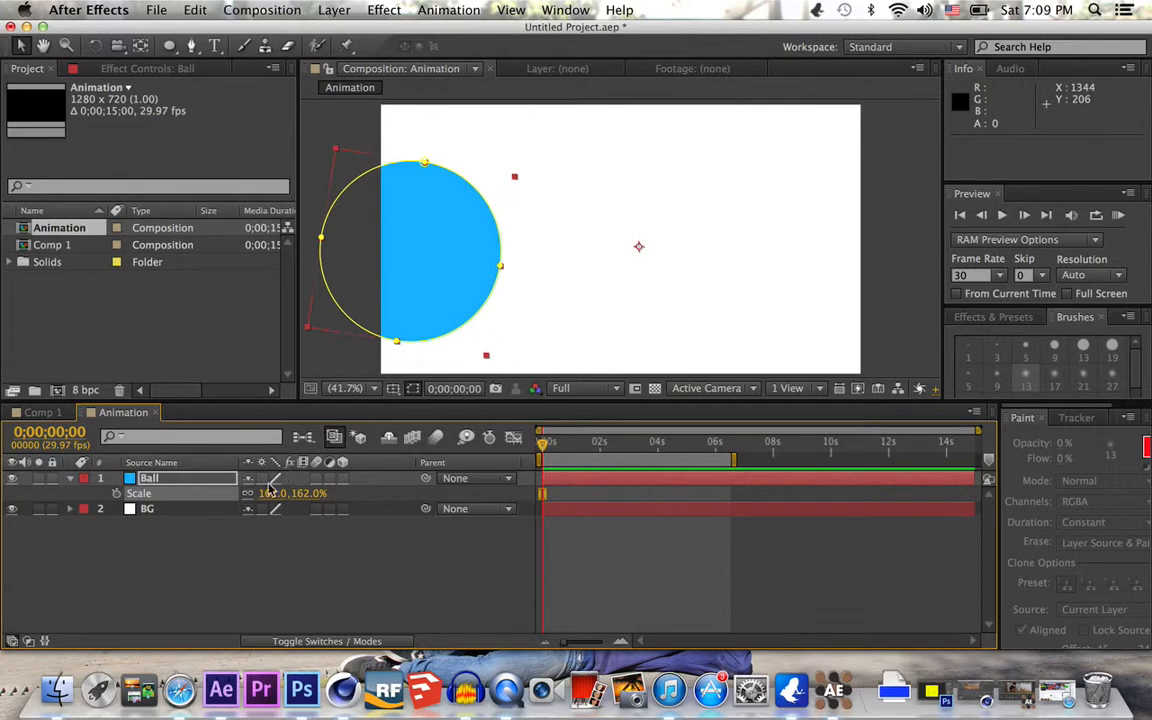
key("super+z")
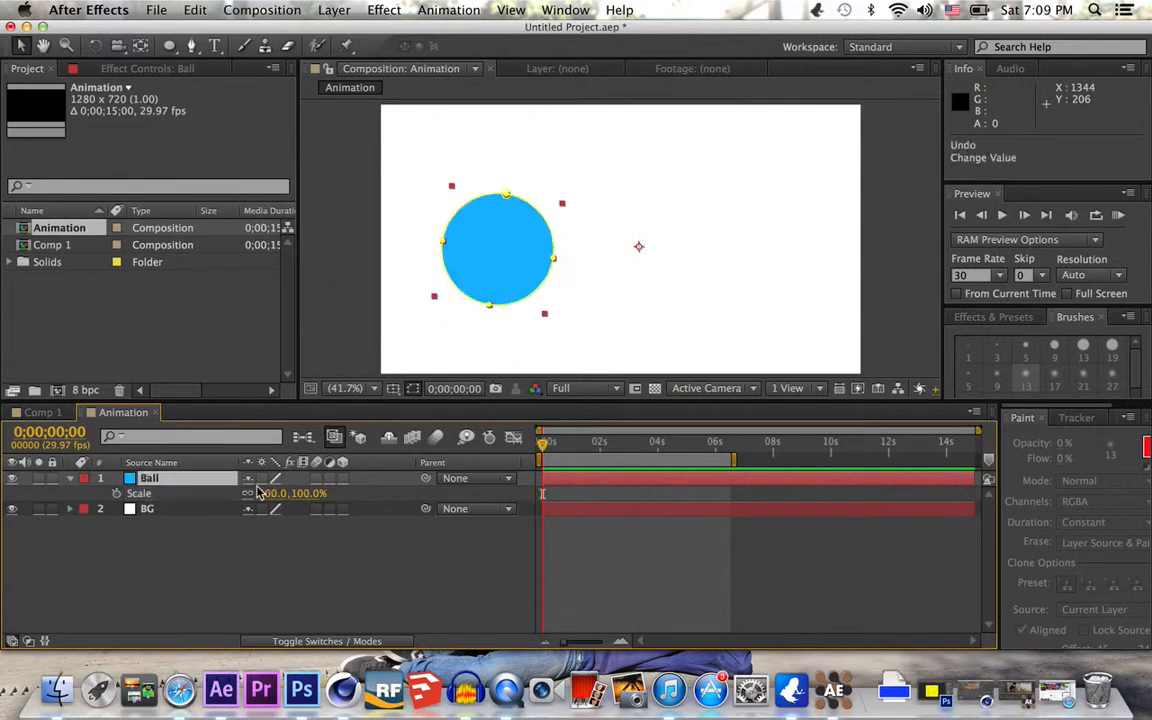
left_click(269, 575)
left_click(212, 480)
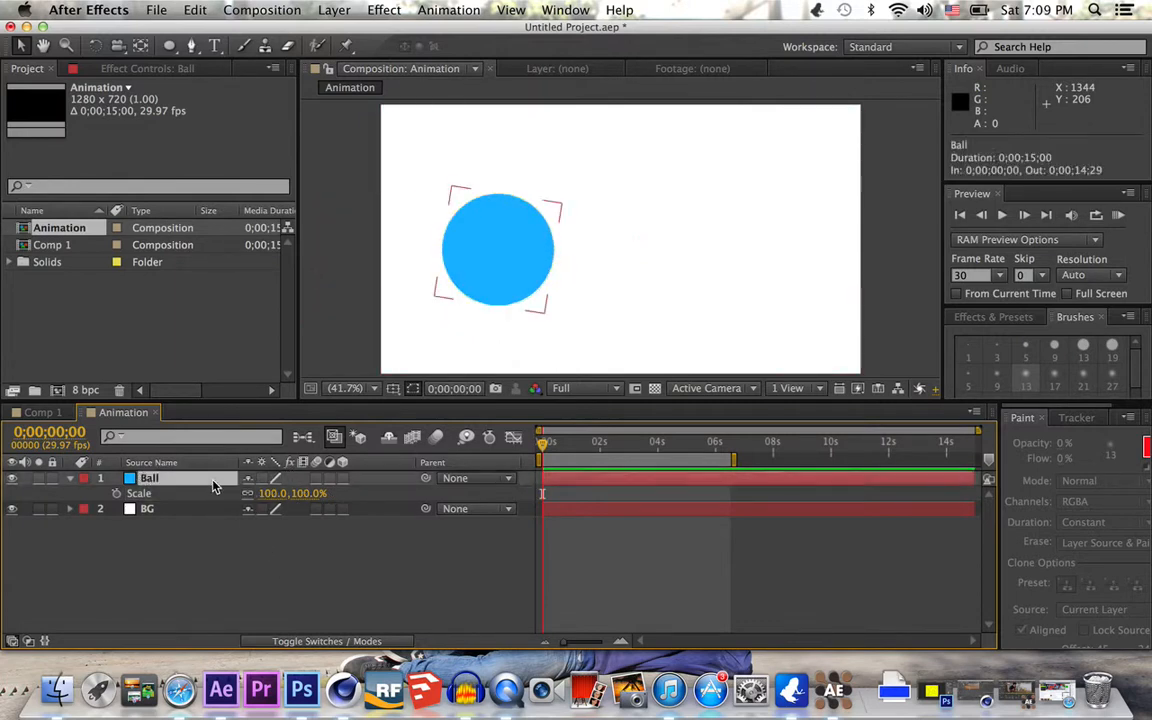
Try adding a new white solid above the Ball layer, and undo it
key("super+shift+y")
key("Escape")
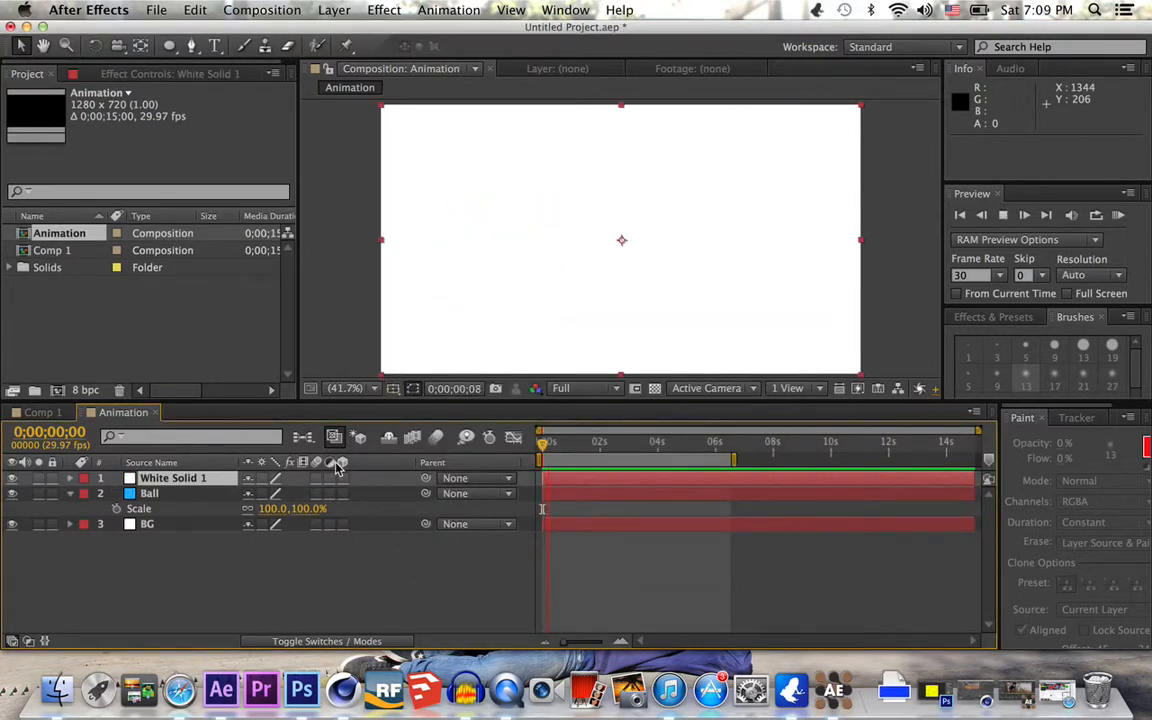
key("super+z")
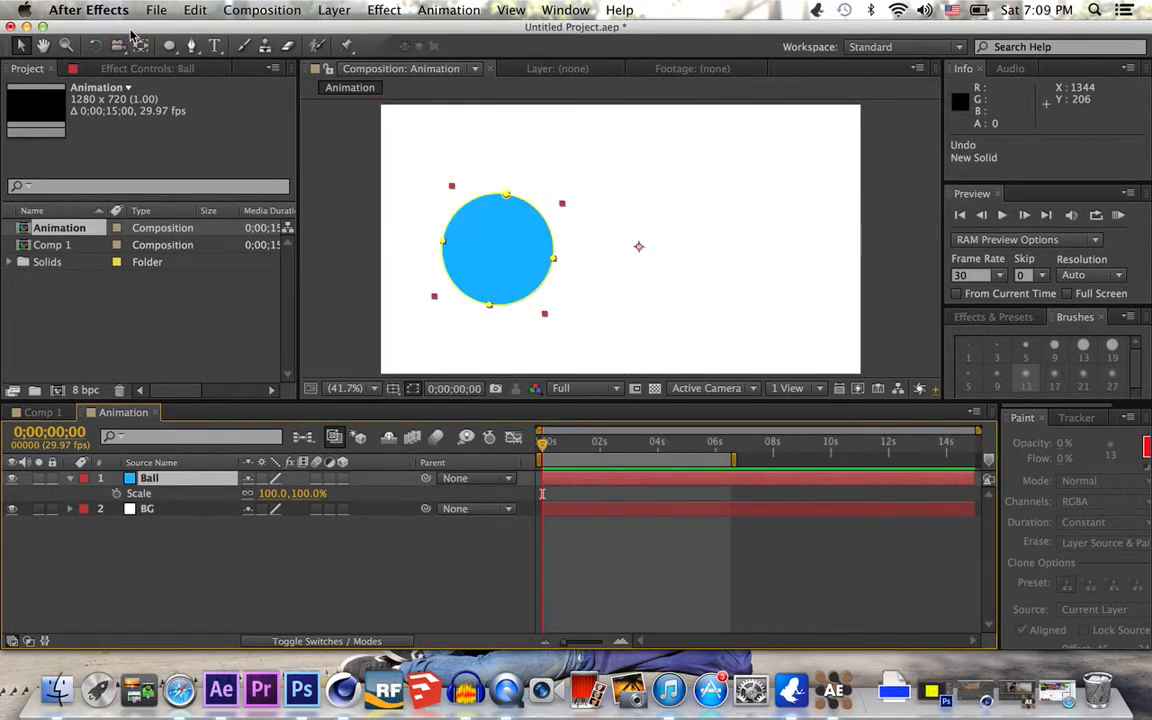
Import the desktop image VFX Protest - The Avengers, 3.jpg into the project and add it above the Ball in the Animation composition
left_click_drag(132, 33, 255, 18)
left_click_drag(95, 330, 288, 290)
left_click_drag(288, 392, 300, 472)
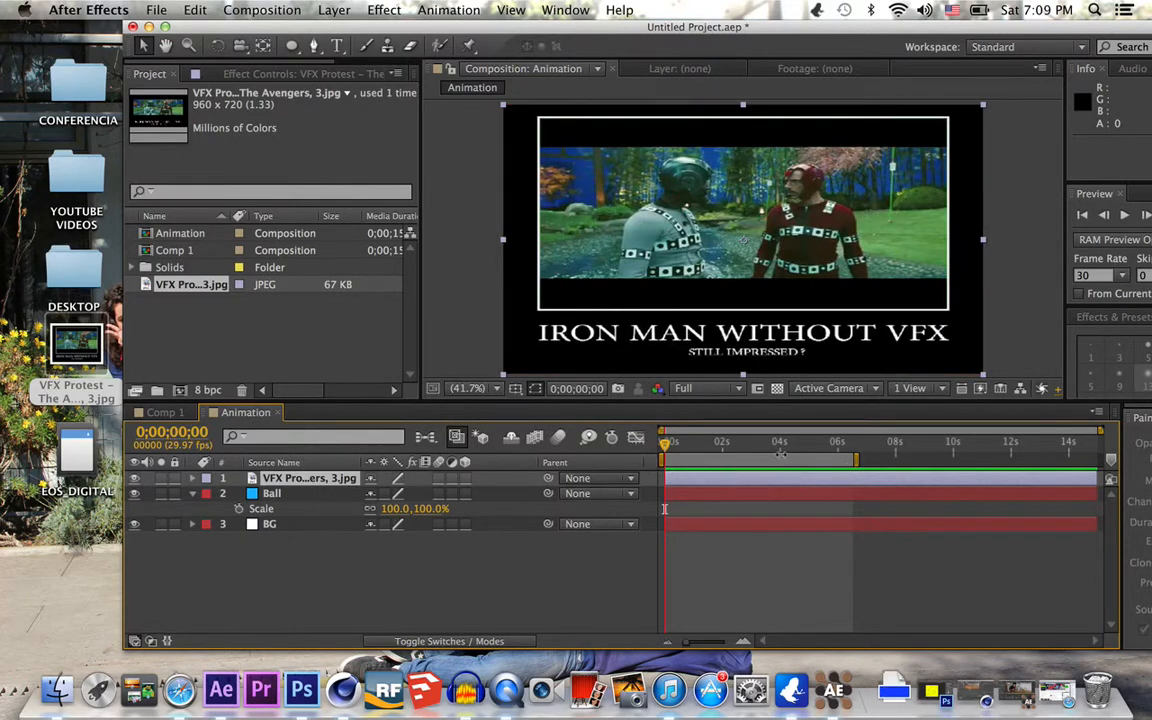
Delete the imported image's layer from the composition, restore the window's placement, and collapse the Ball's Scale property
key("Delete")
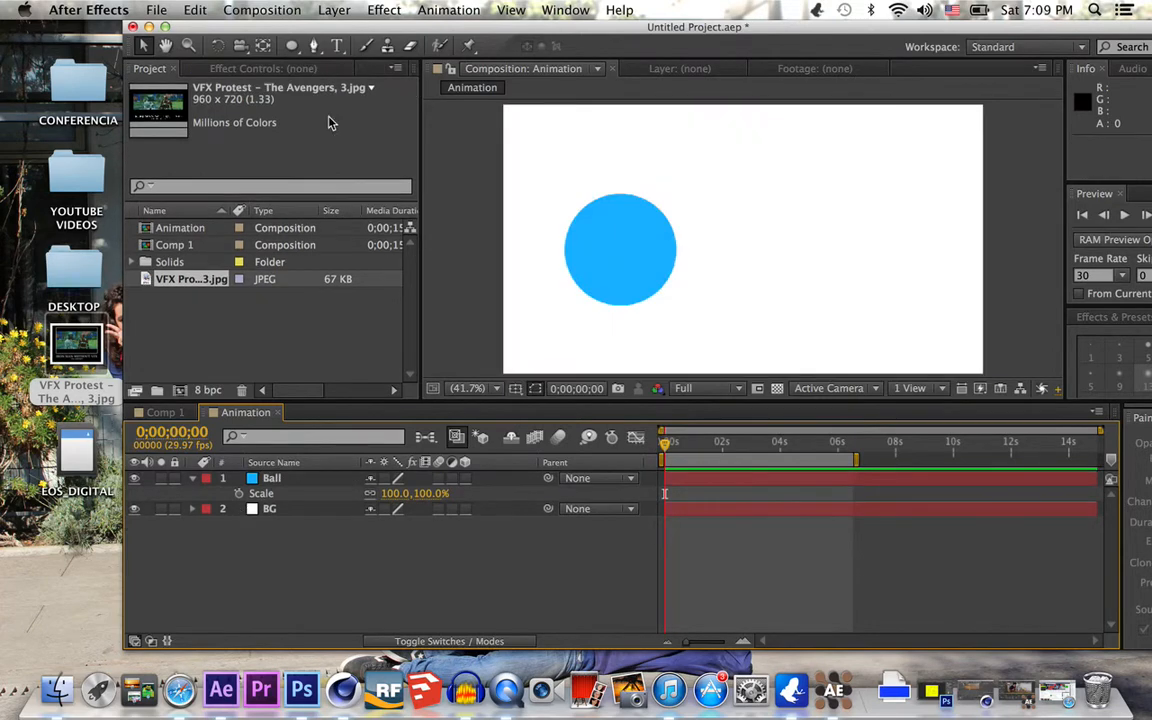
double_click(410, 28)
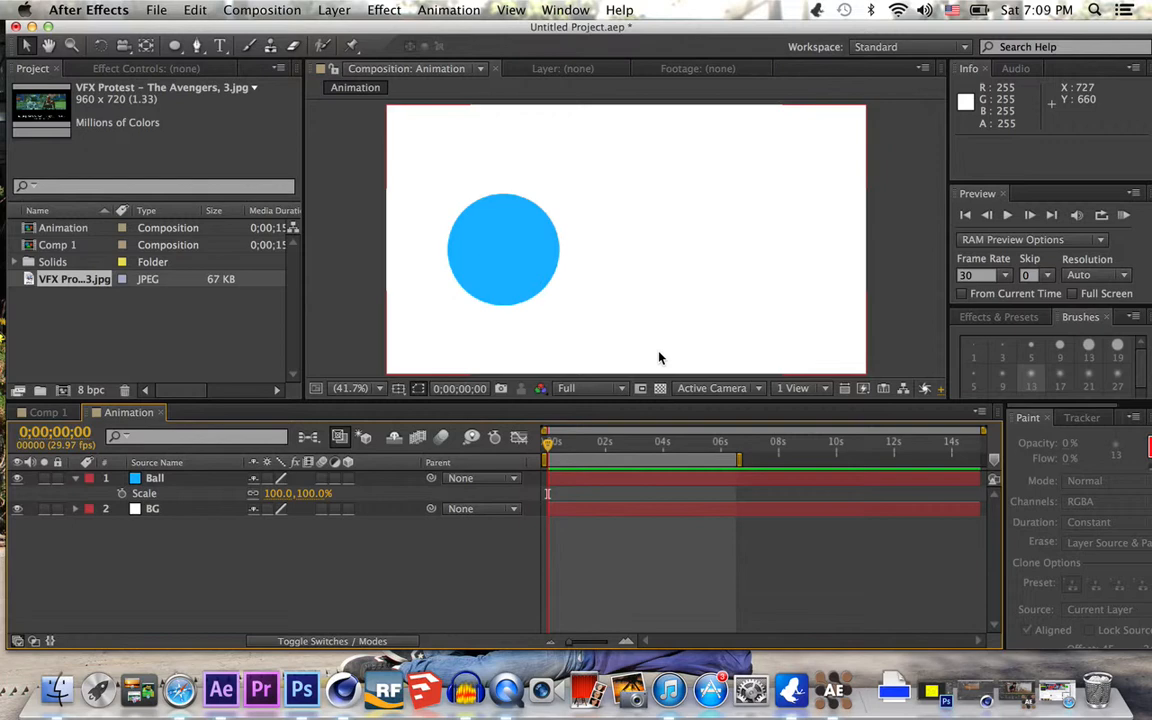
left_click(75, 478)
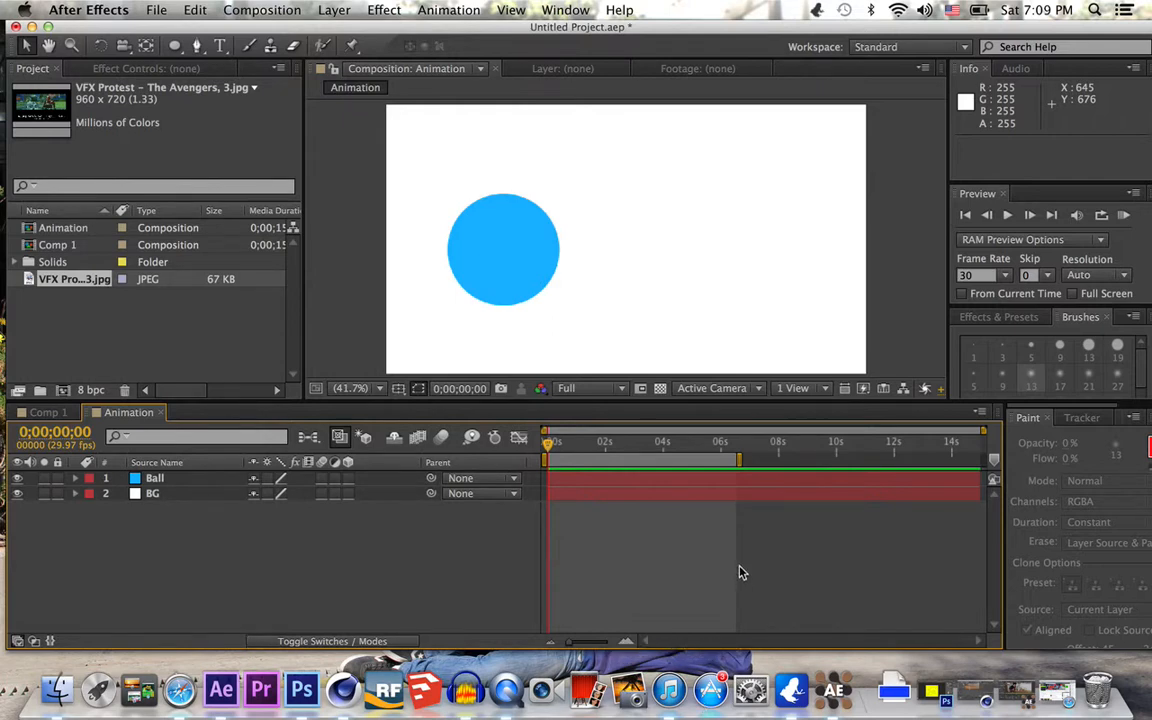
View the preview resolution options of the composition viewer and leave them without choosing one
left_click(714, 482)
left_click_drag(585, 451, 503, 455)
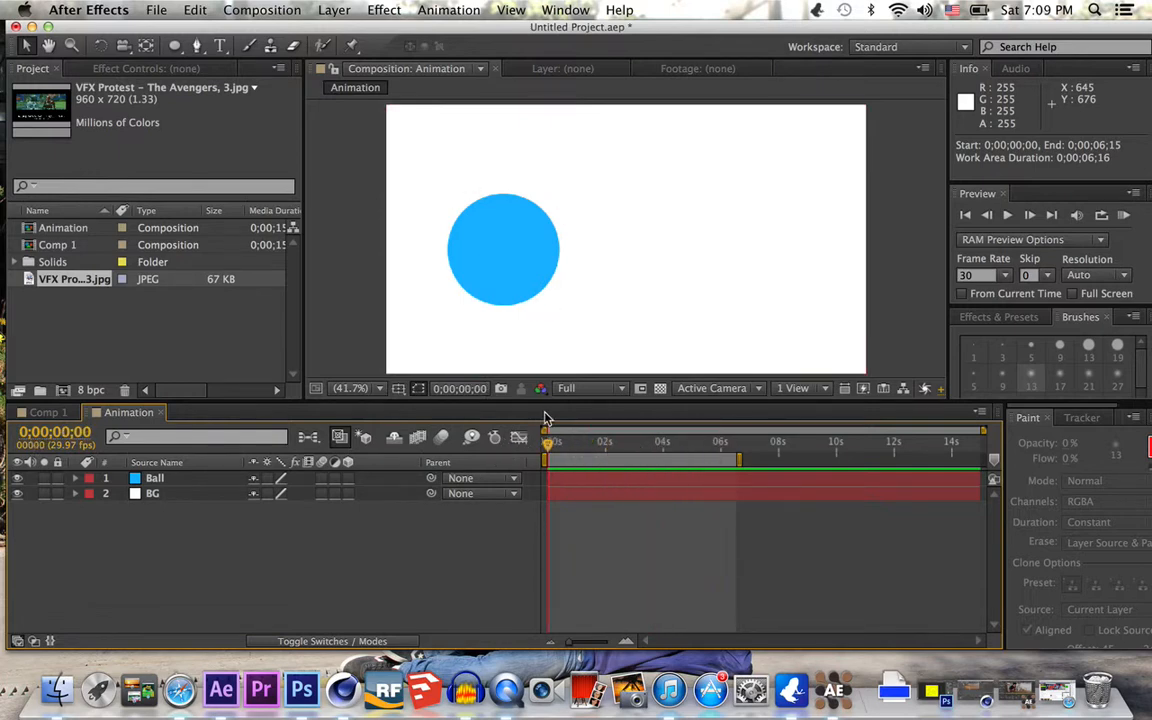
left_click(580, 388)
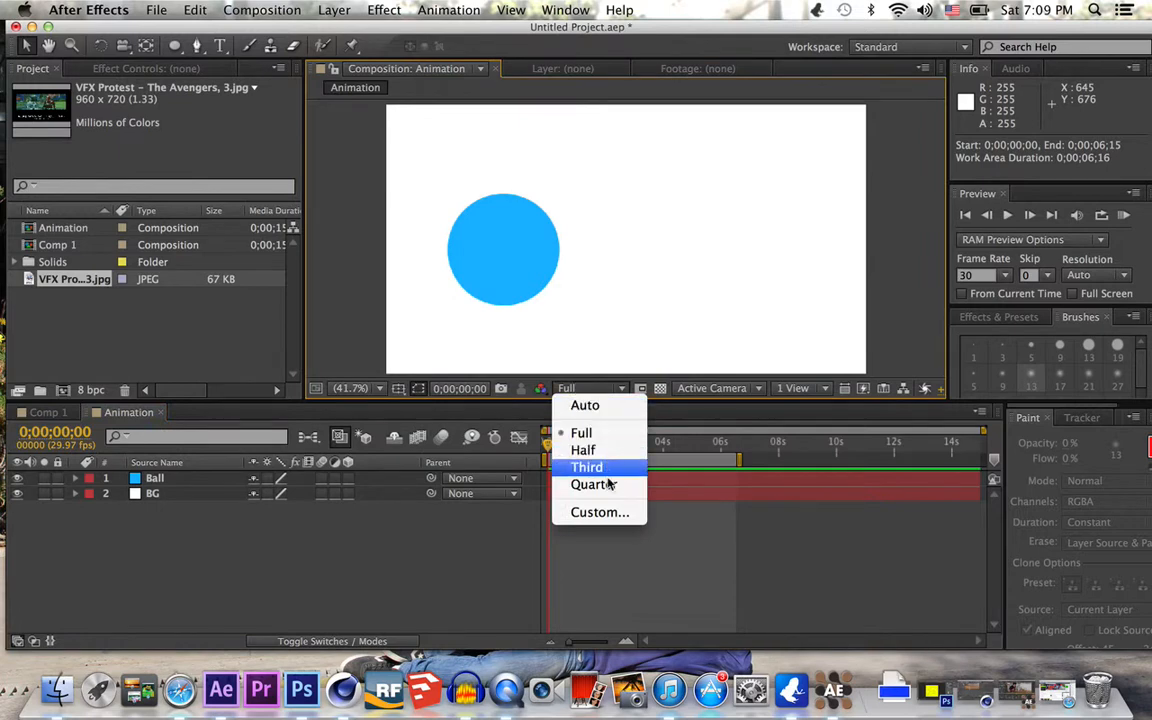
left_click(400, 566)
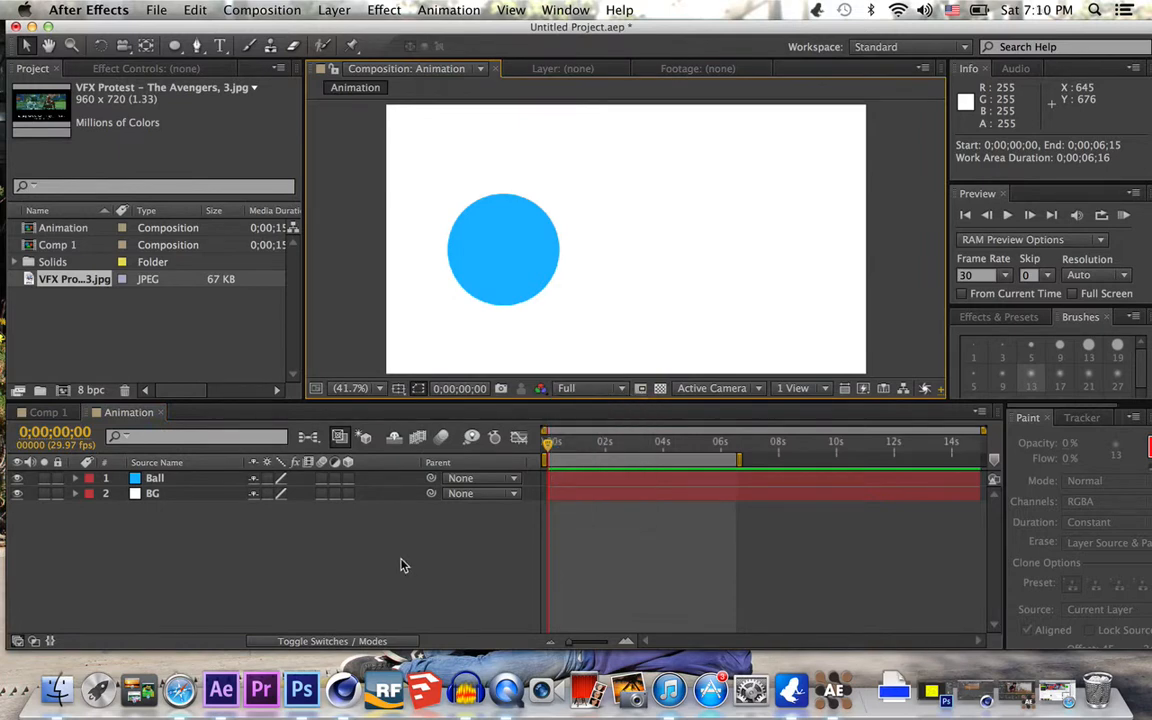